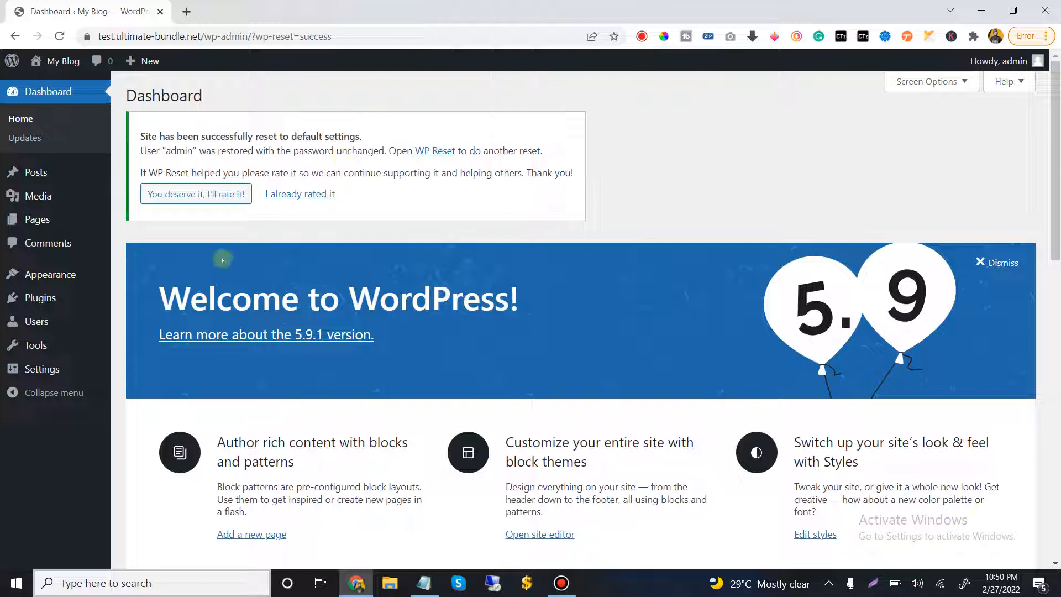
# Open the installed themes overview and go to the page for adding new themes
pyautogui.moveTo(57, 281)
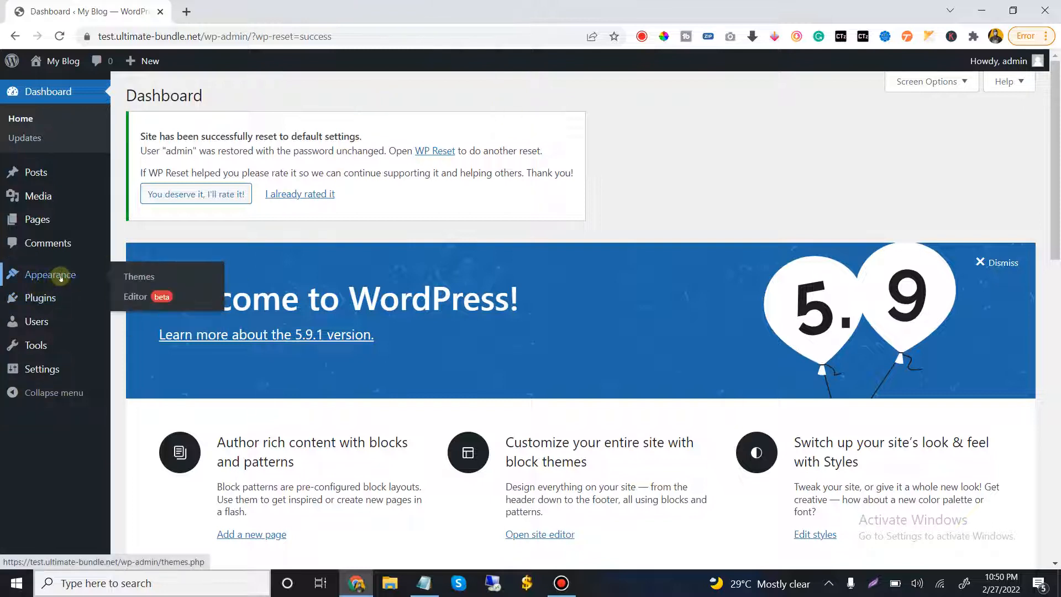
pyautogui.click(138, 276)
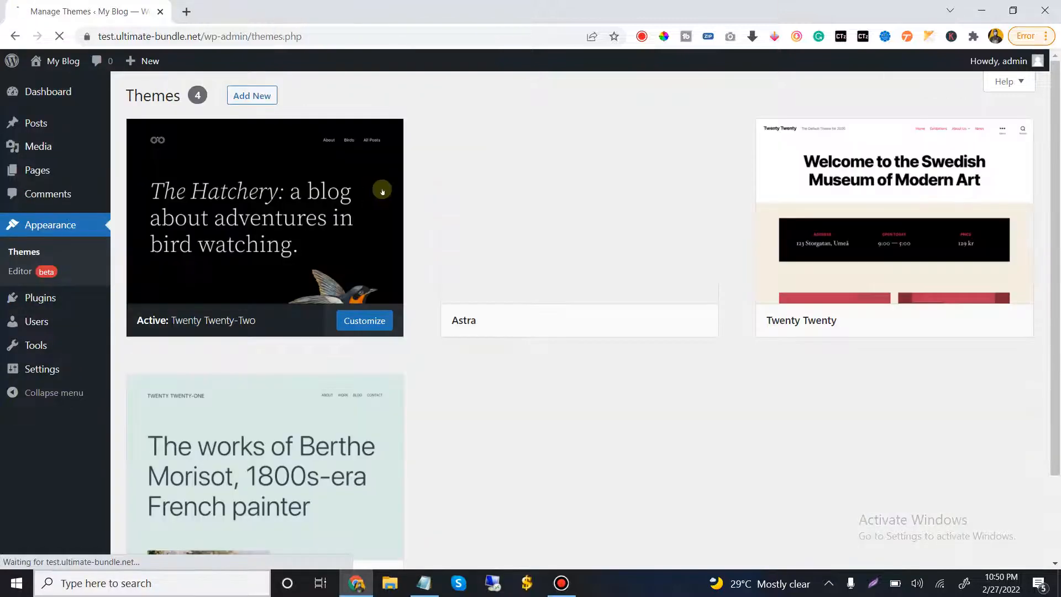
pyautogui.moveTo(608, 200)
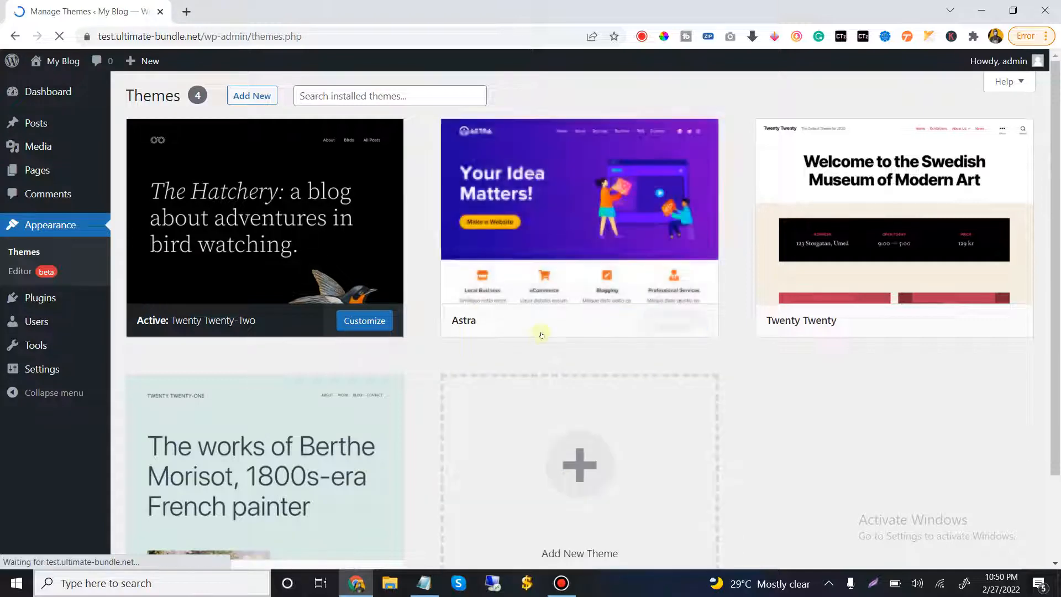
pyautogui.scroll(-2, 340, 409)
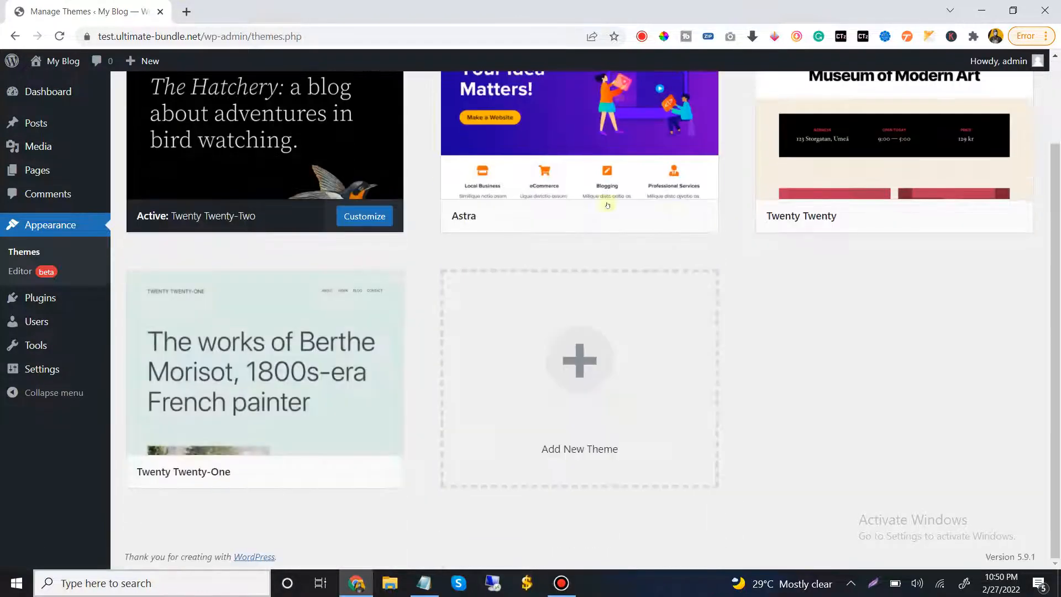
pyautogui.scroll(2, 298, 276)
pyautogui.click(252, 97)
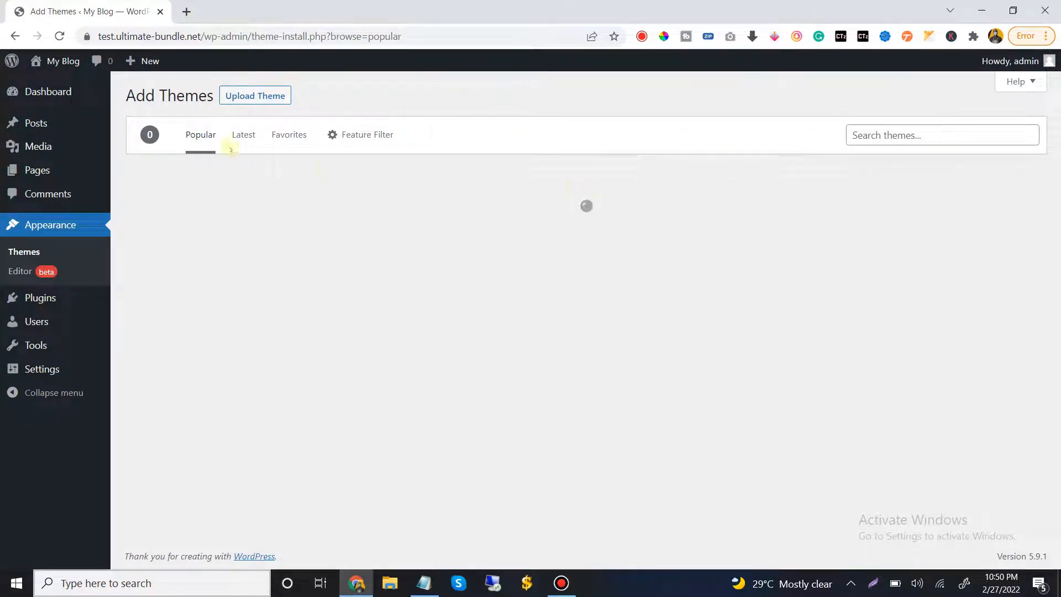
# Search the theme directory for "astra" and activate the Astra theme
pyautogui.click(894, 135)
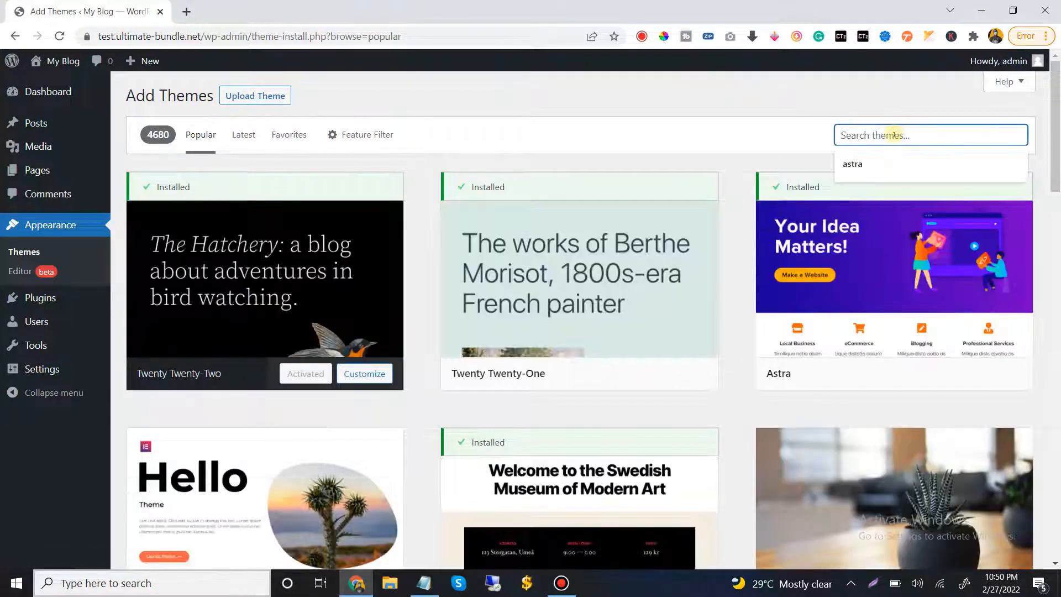
pyautogui.click(896, 161)
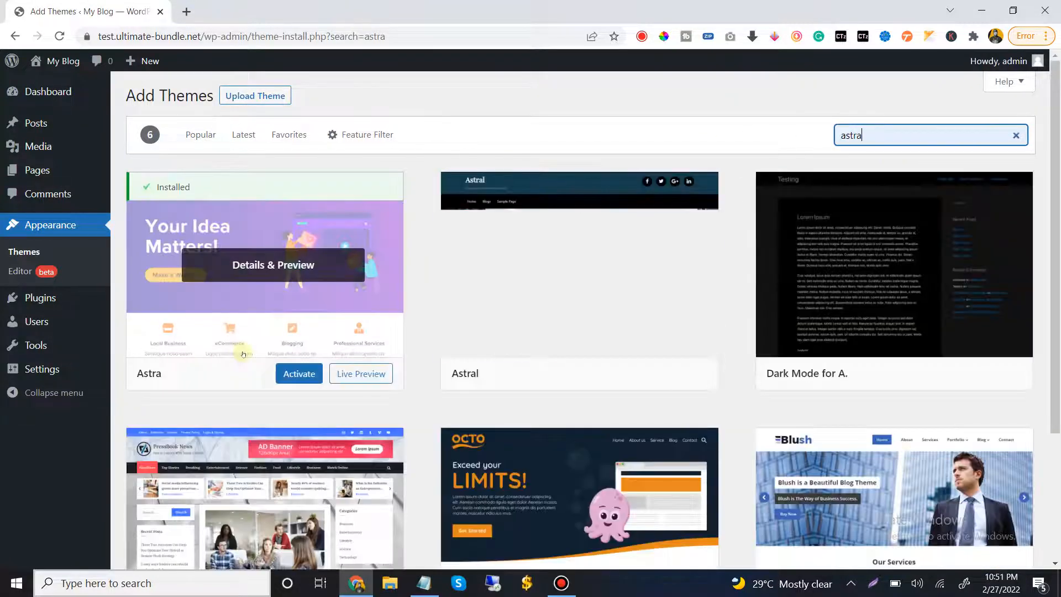
pyautogui.click(297, 374)
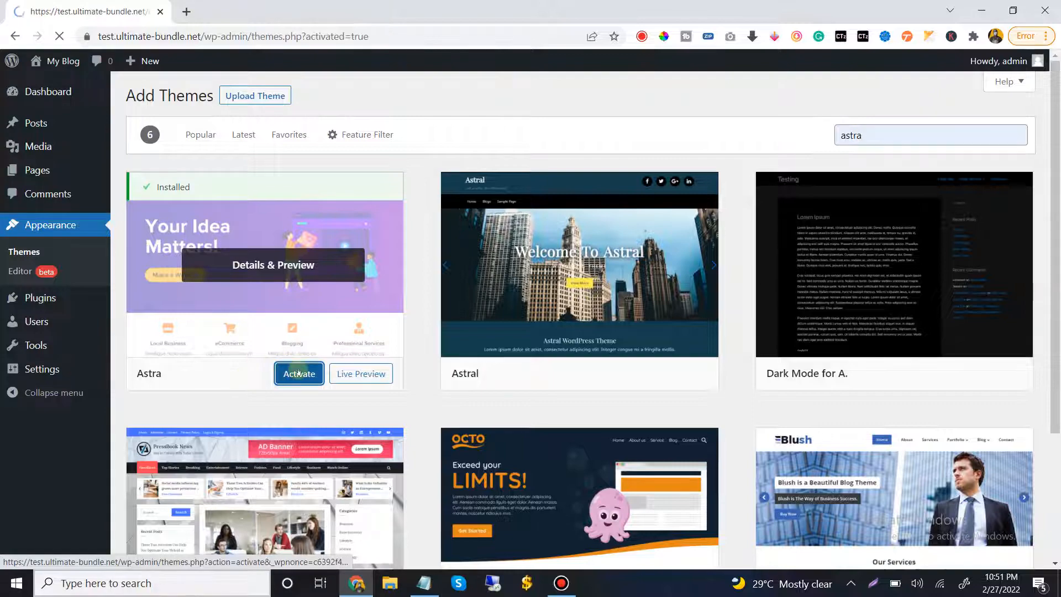
# Activate Astra's Starter Templates importer plugin and start building the website with Elementor as the page builder
pyautogui.scroll(-2, 314, 338)
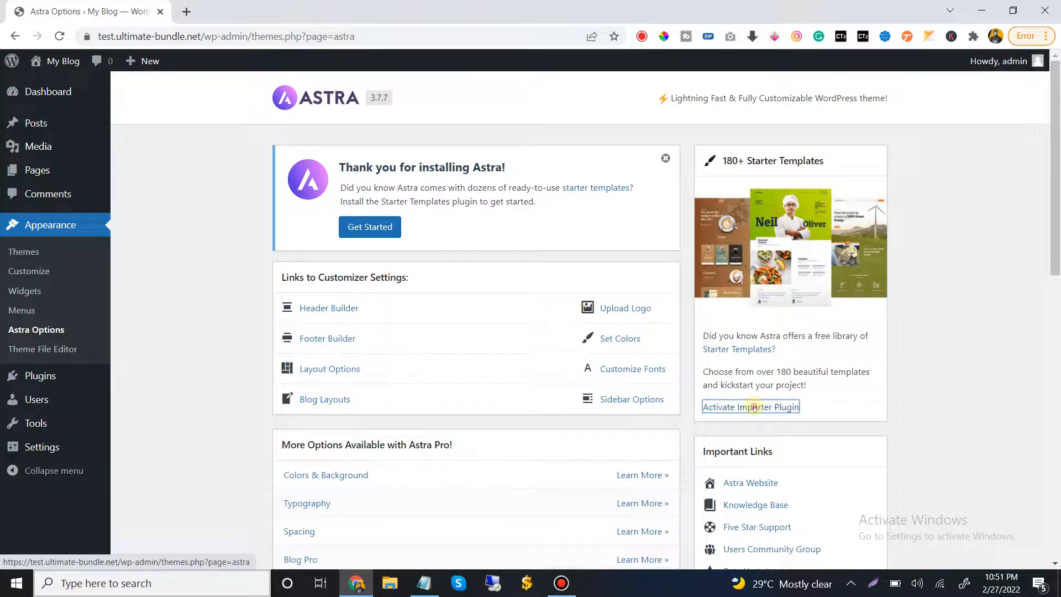
pyautogui.click(736, 409)
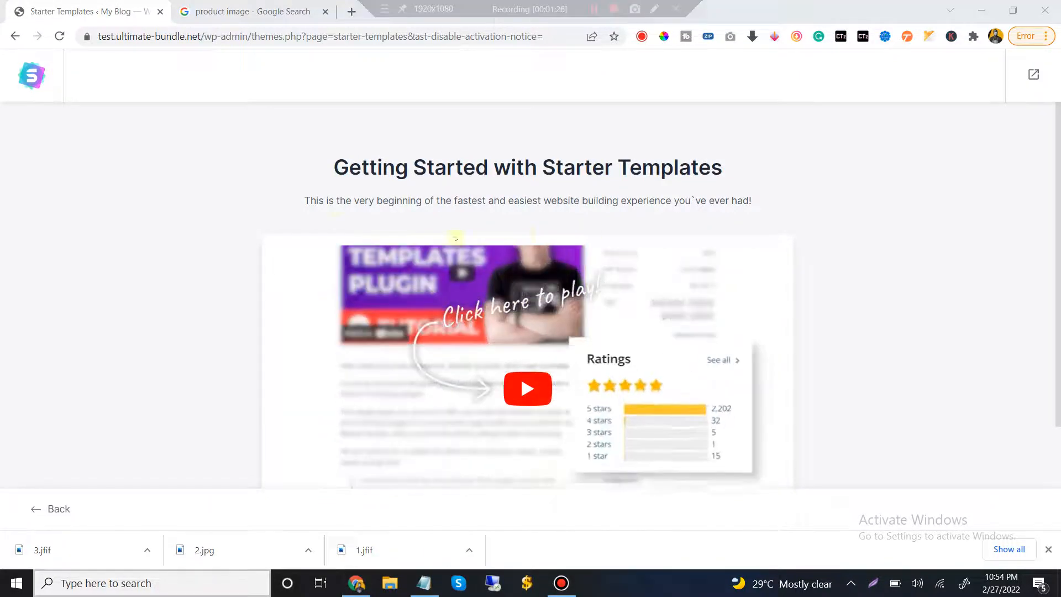
pyautogui.scroll(-3, 498, 301)
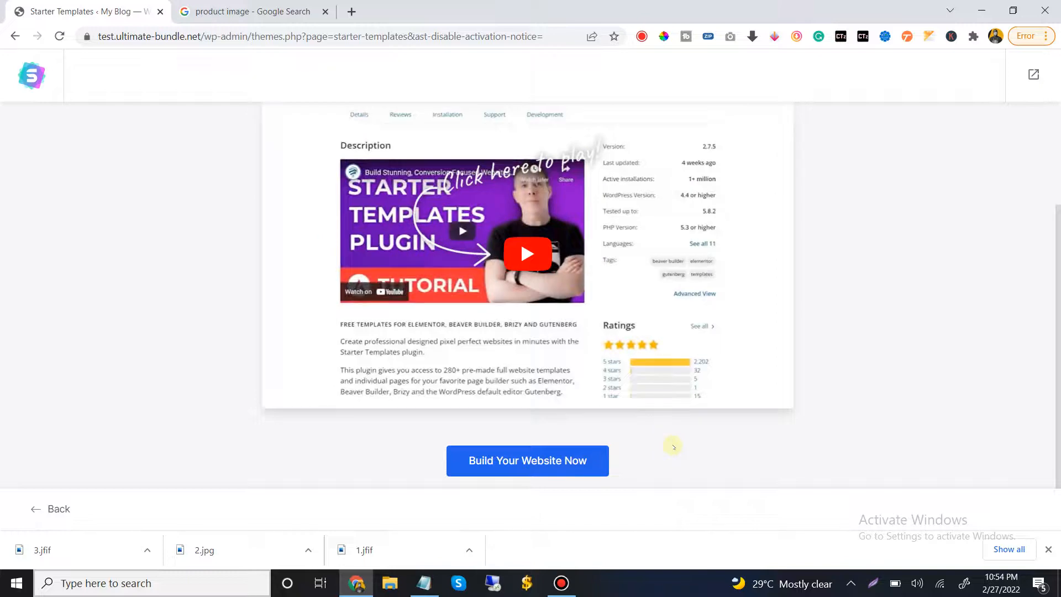
pyautogui.click(517, 456)
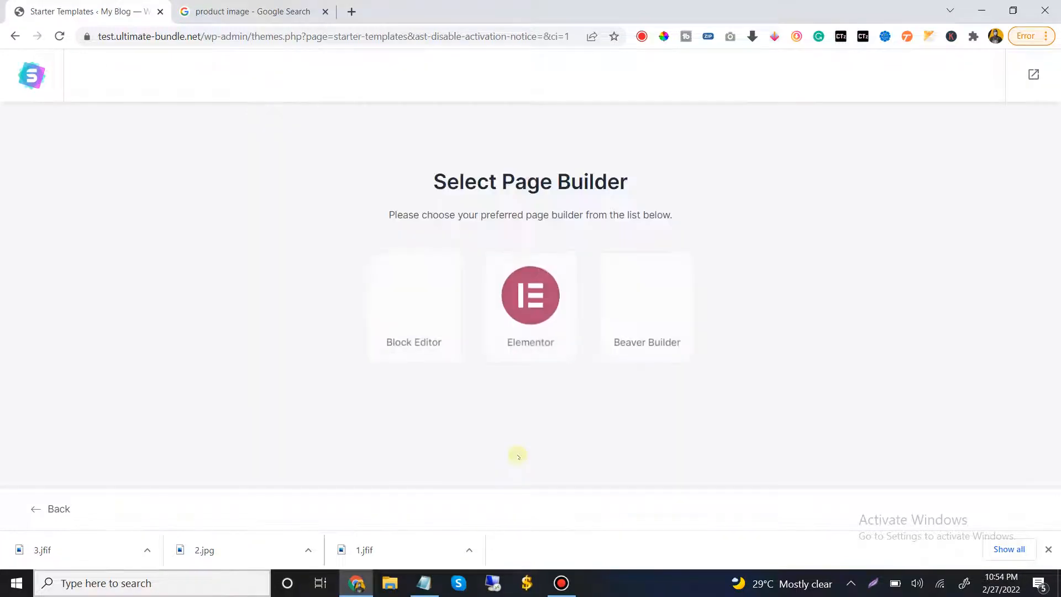
pyautogui.click(521, 301)
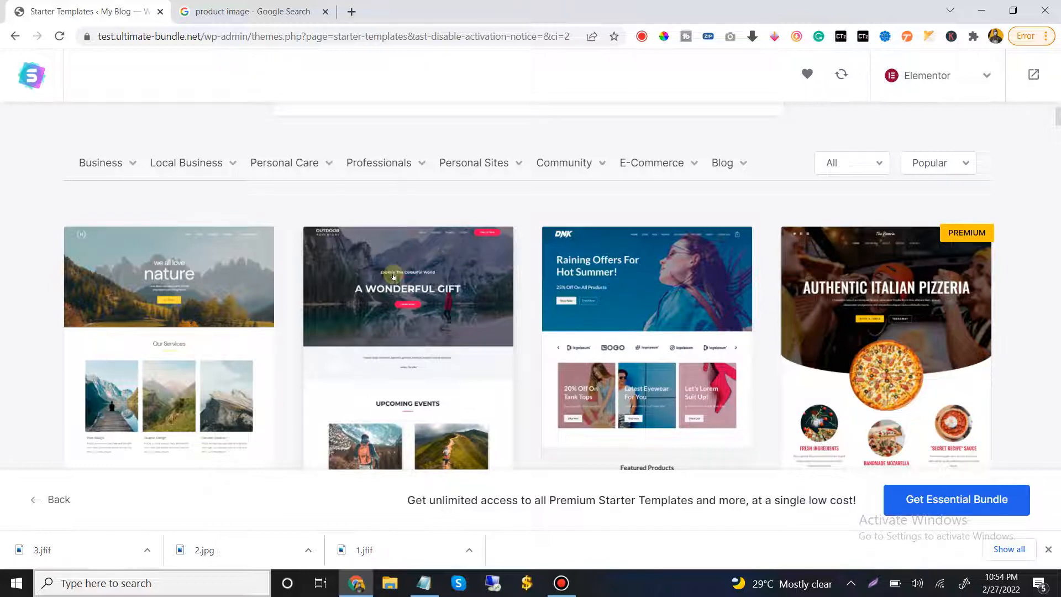
pyautogui.moveTo(663, 167)
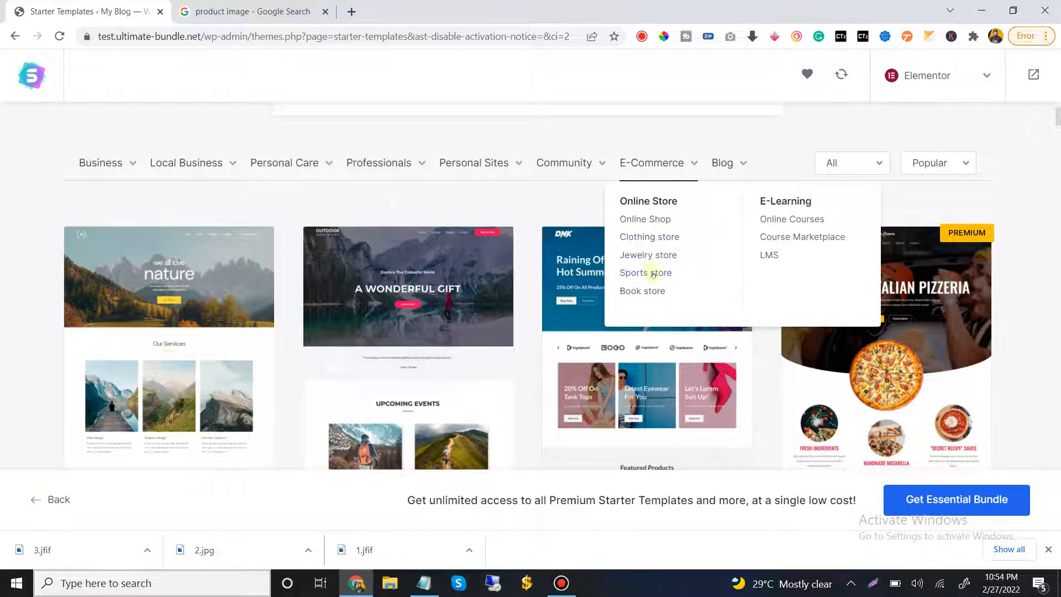
pyautogui.click(653, 221)
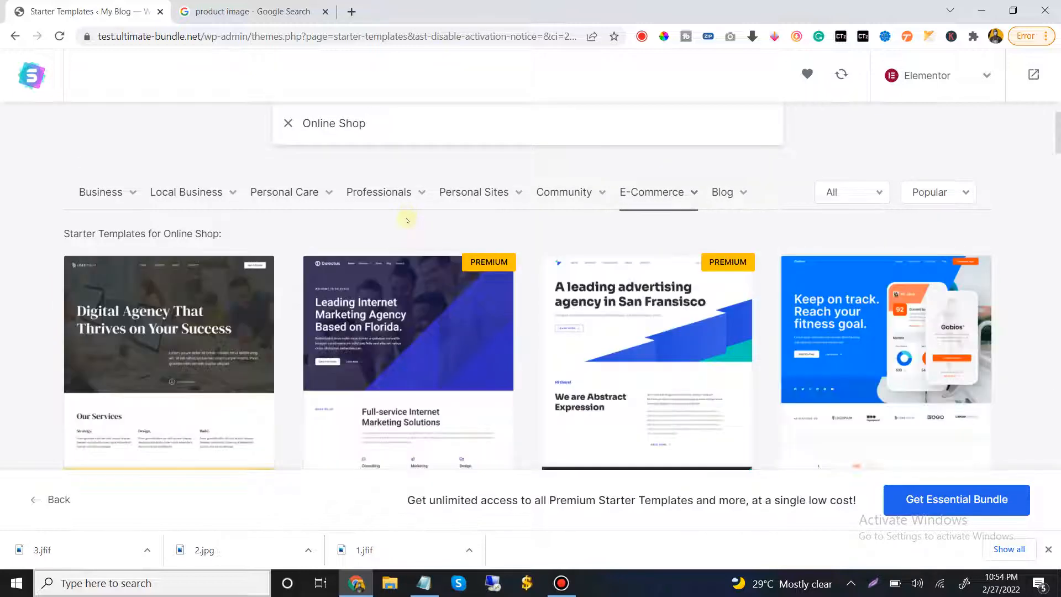
pyautogui.scroll(-2, 536, 215)
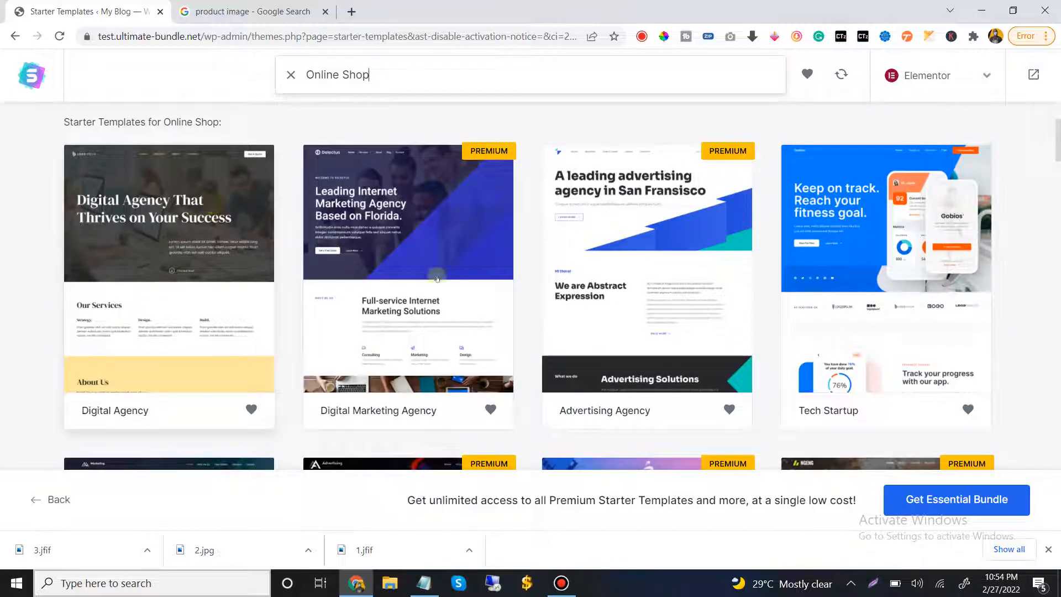
pyautogui.scroll(-3, 827, 222)
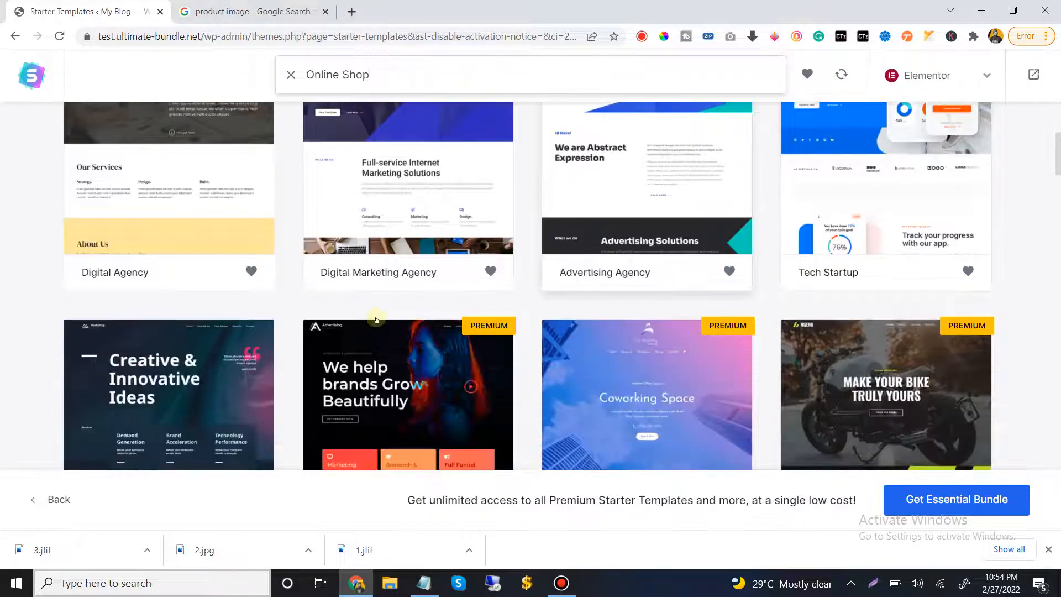
pyautogui.scroll(-1, 625, 331)
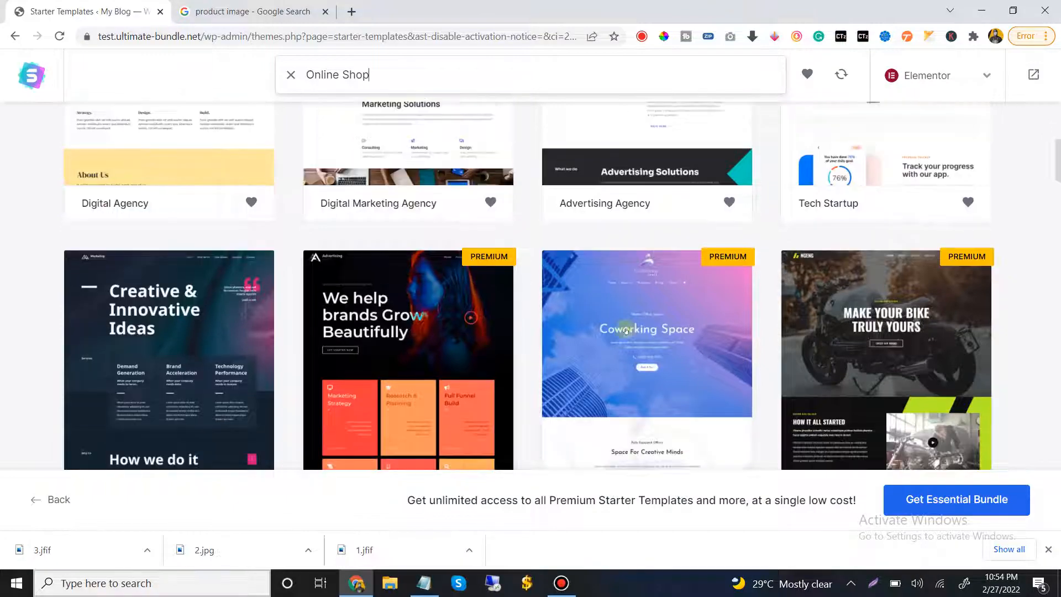
pyautogui.scroll(-8, 142, 332)
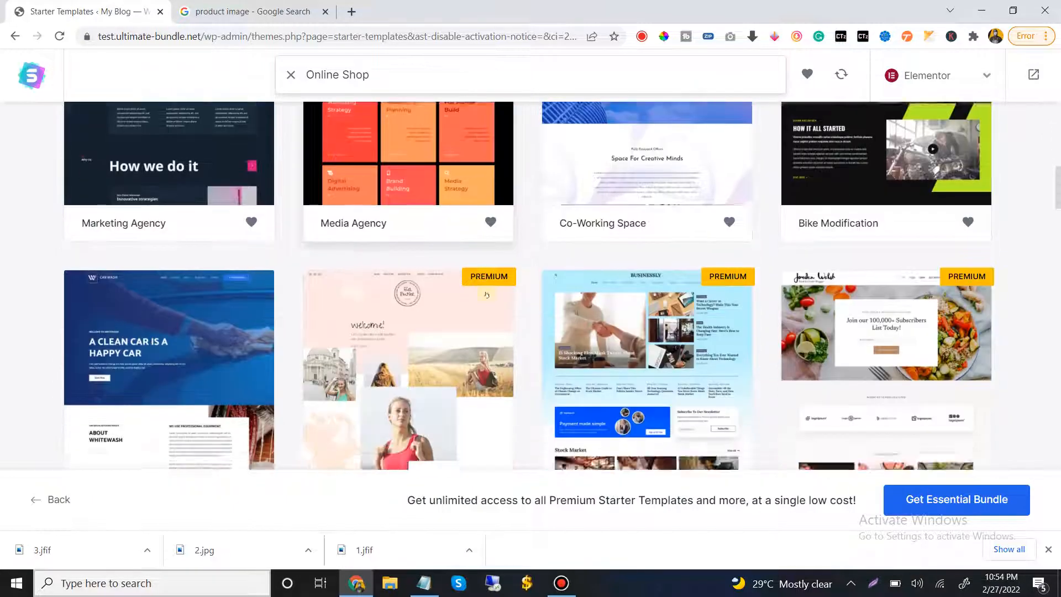
pyautogui.scroll(-2, 514, 287)
pyautogui.scroll(10, 856, 309)
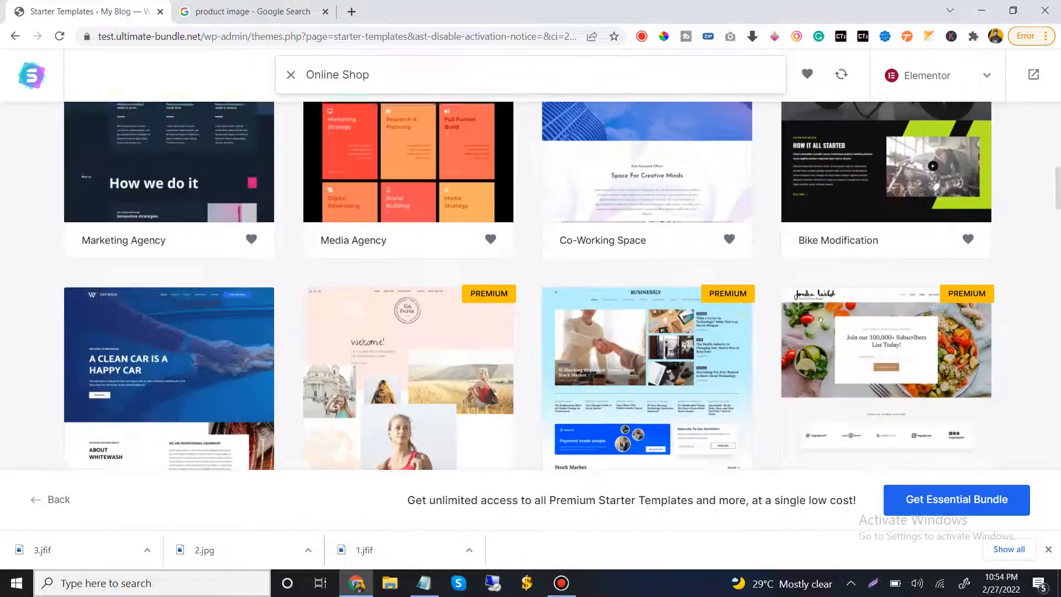
pyautogui.scroll(3, 856, 309)
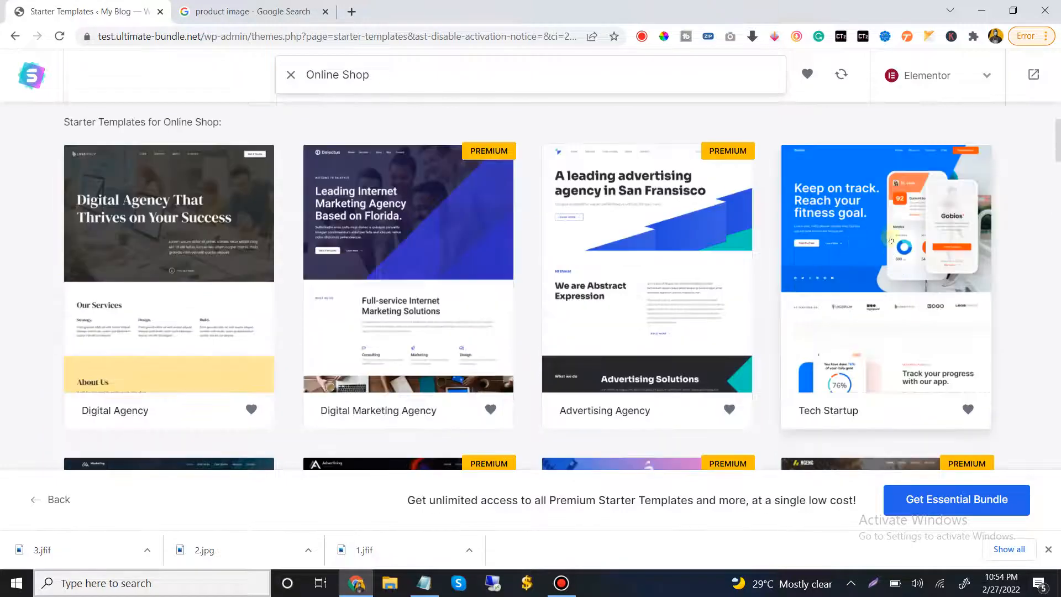
pyautogui.click(892, 236)
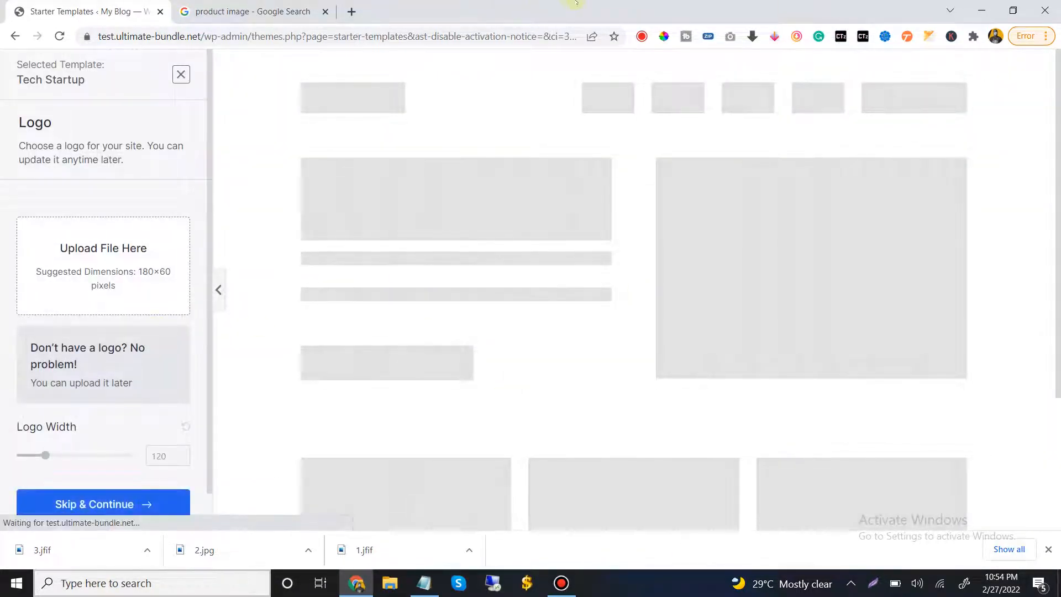
pyautogui.click(597, 7)
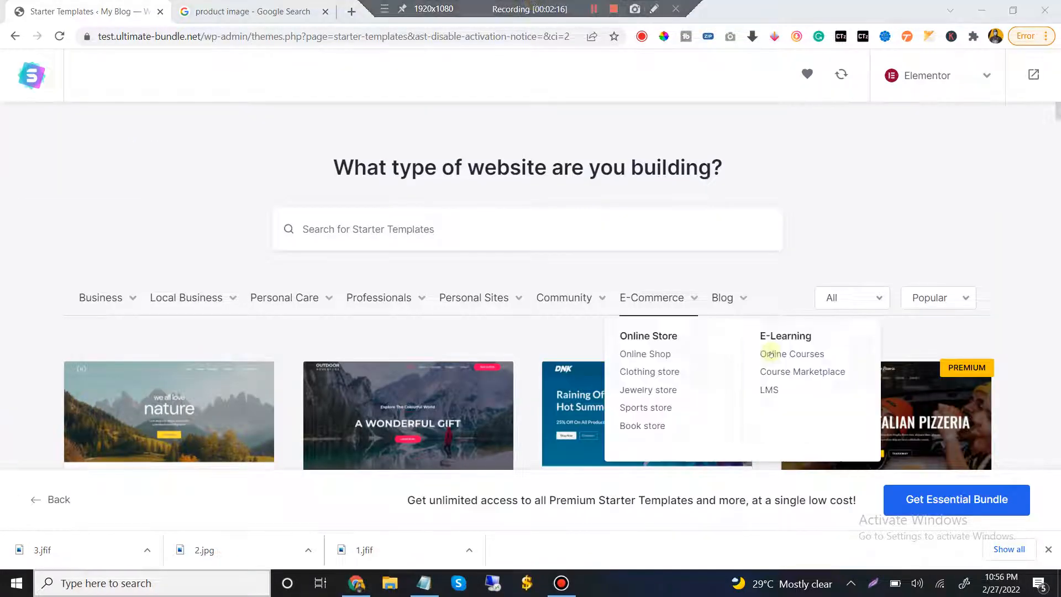
# Filter the starter templates to the E-Commerce Clothing store category and select the Organic Store template
pyautogui.moveTo(636, 297)
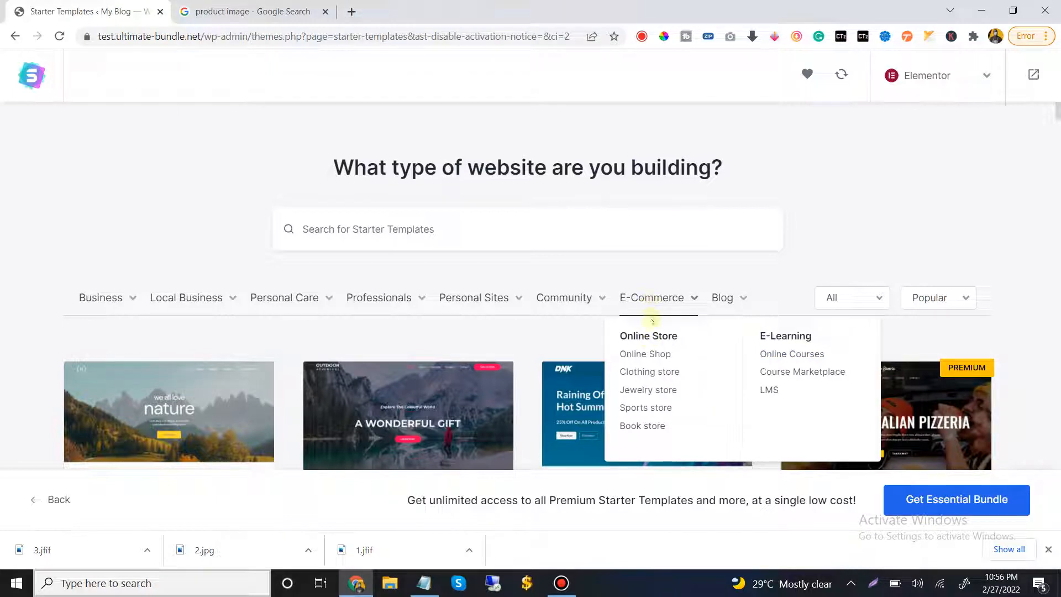
pyautogui.click(641, 371)
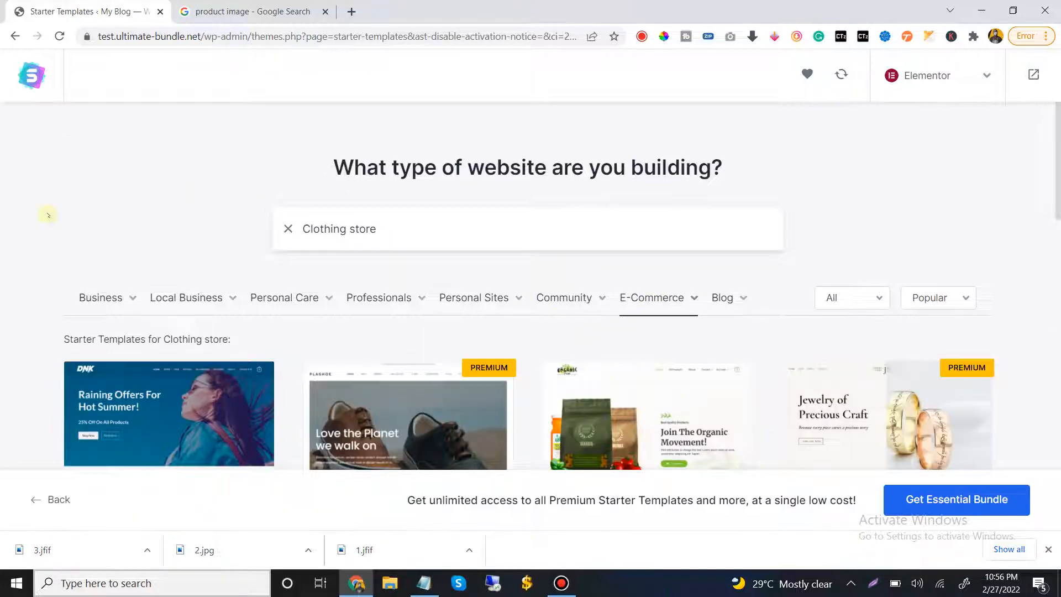
pyautogui.scroll(-3, 49, 215)
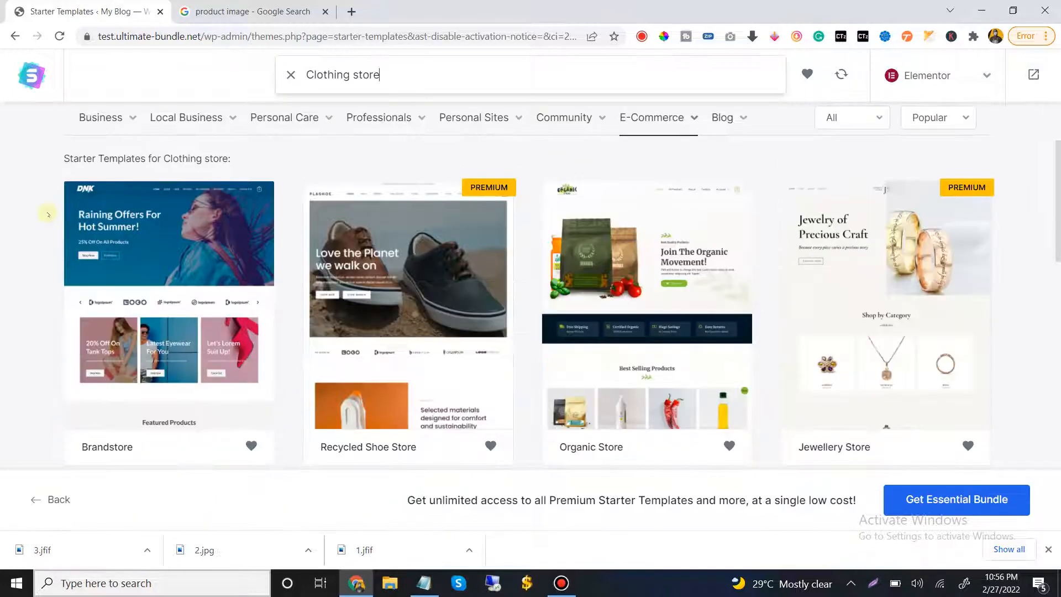
pyautogui.click(647, 290)
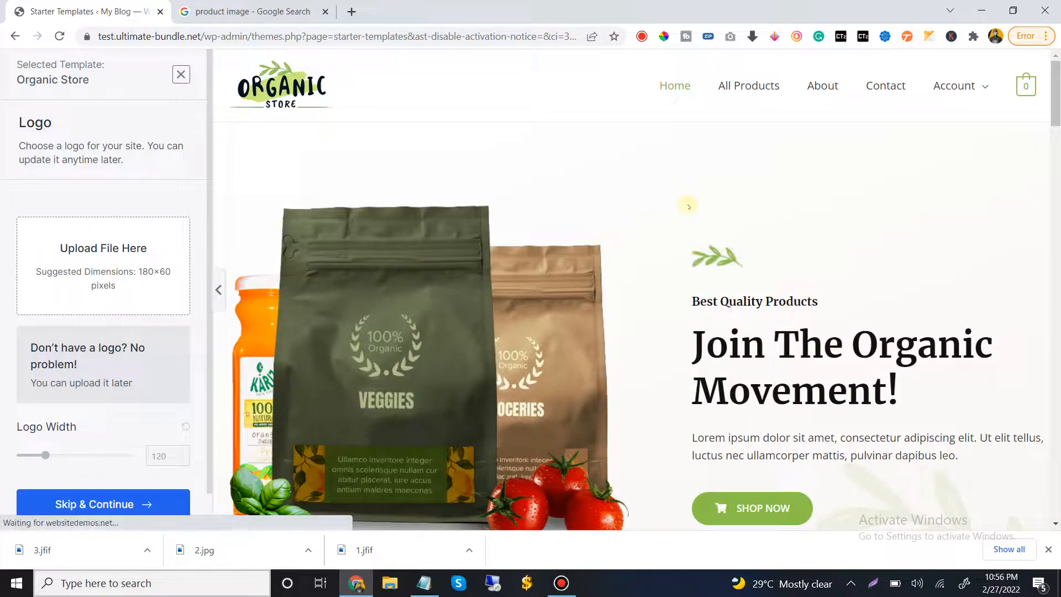
# Examine the Organic Store template preview from the hero area through the best-selling products and category cards to the footer
pyautogui.scroll(-10, 689, 207)
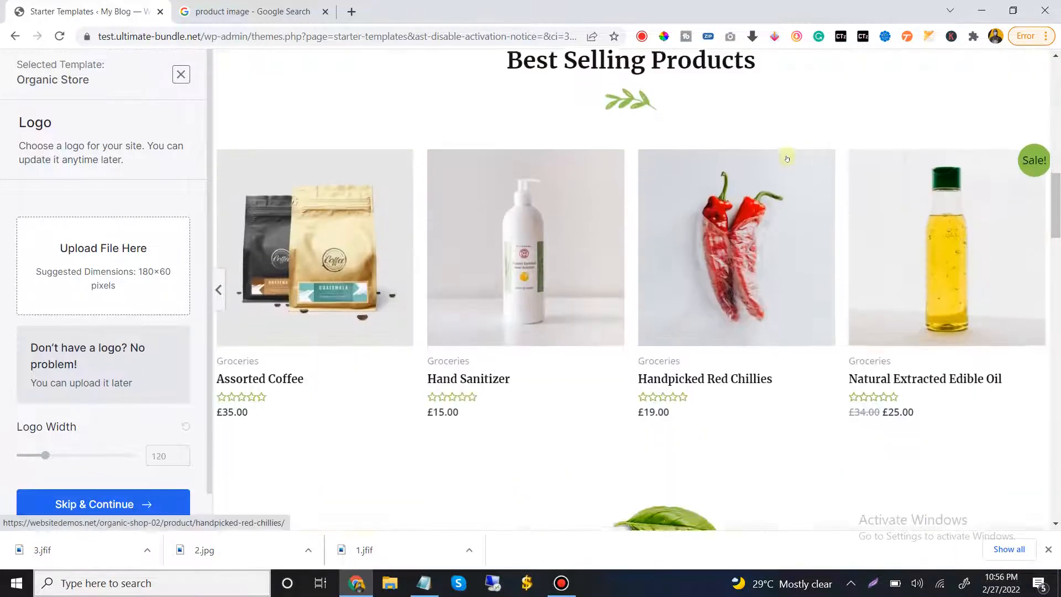
pyautogui.scroll(-4, 787, 158)
pyautogui.scroll(-1, 282, 127)
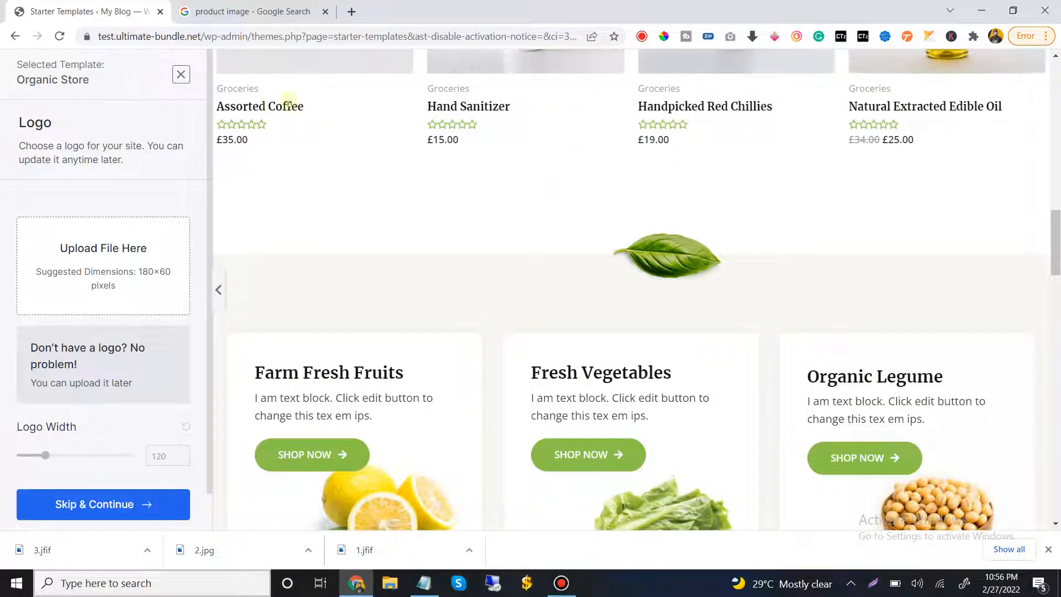
pyautogui.scroll(1, 259, 138)
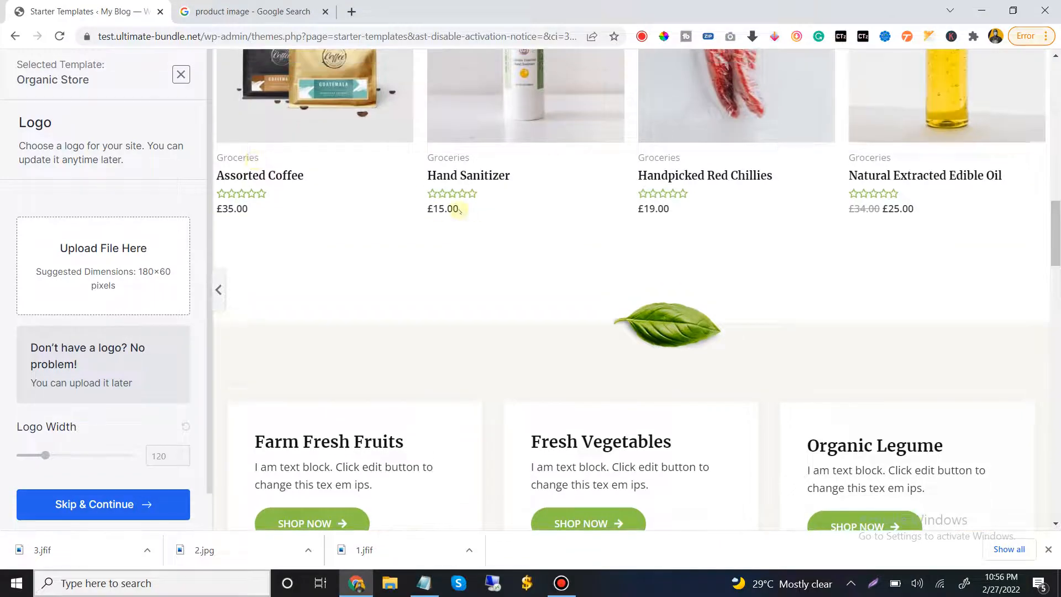
pyautogui.scroll(-10, 869, 159)
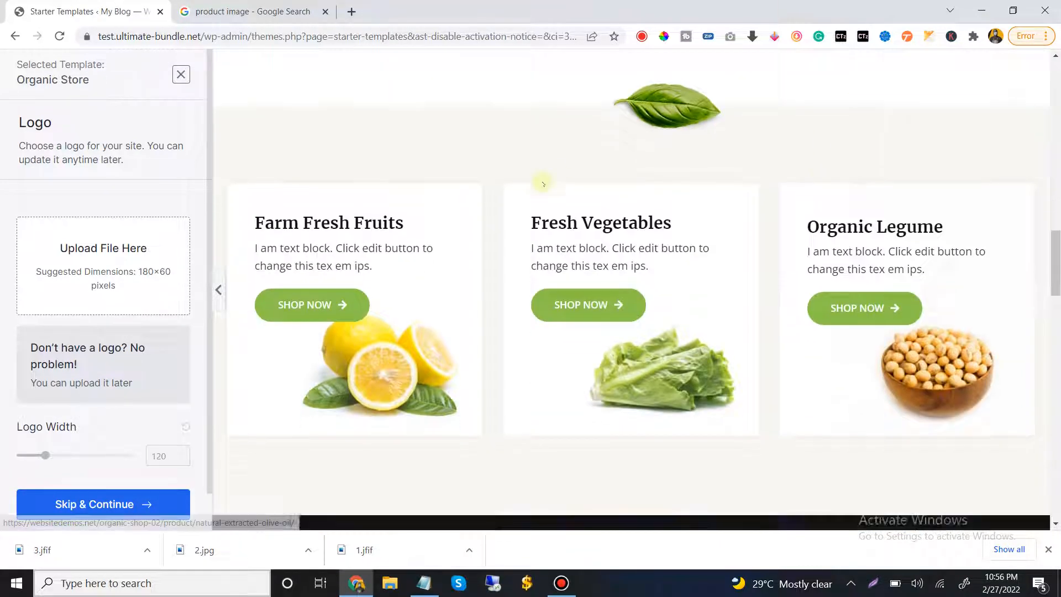
pyautogui.scroll(-10, 549, 191)
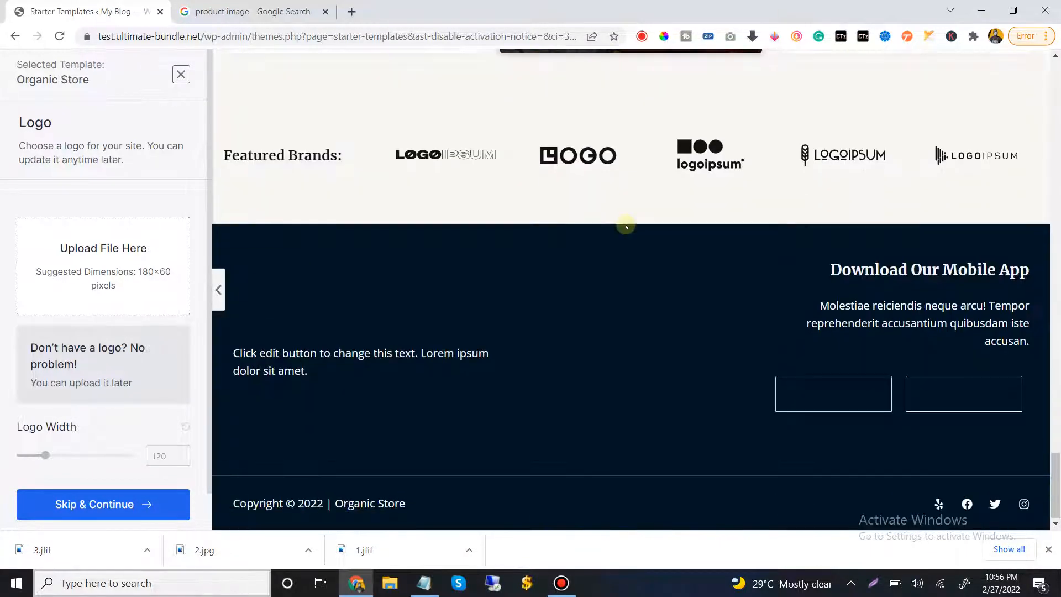
pyautogui.scroll(7, 626, 230)
pyautogui.scroll(10, 626, 231)
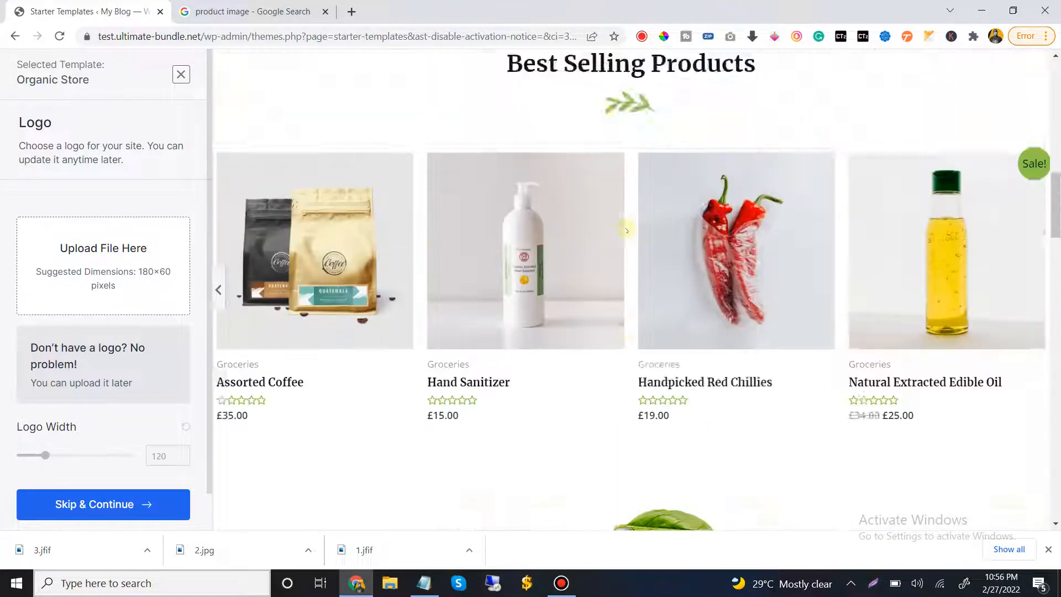
pyautogui.scroll(5, 627, 229)
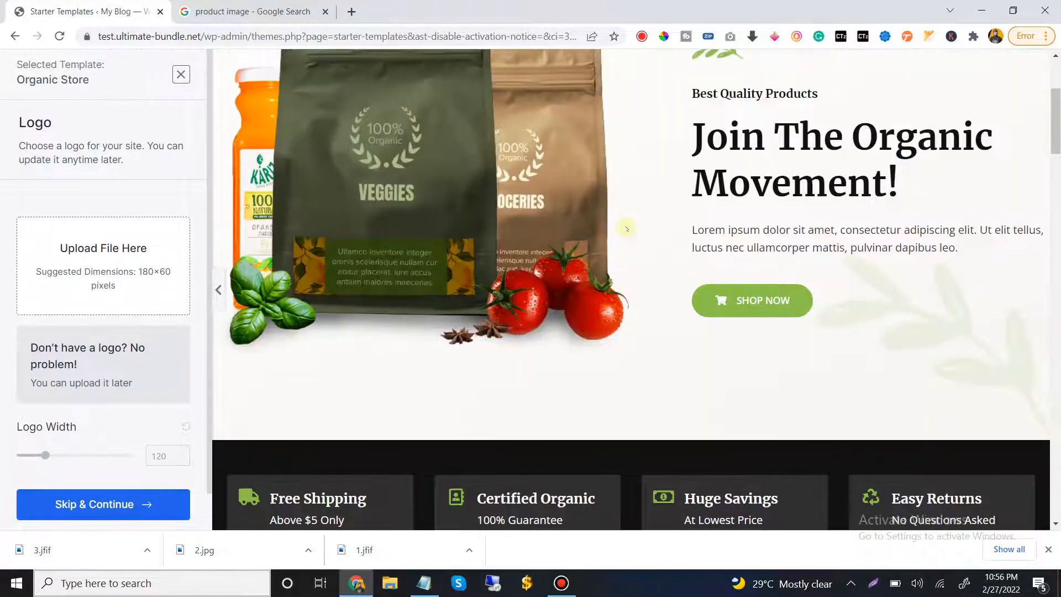
pyautogui.scroll(3, 626, 228)
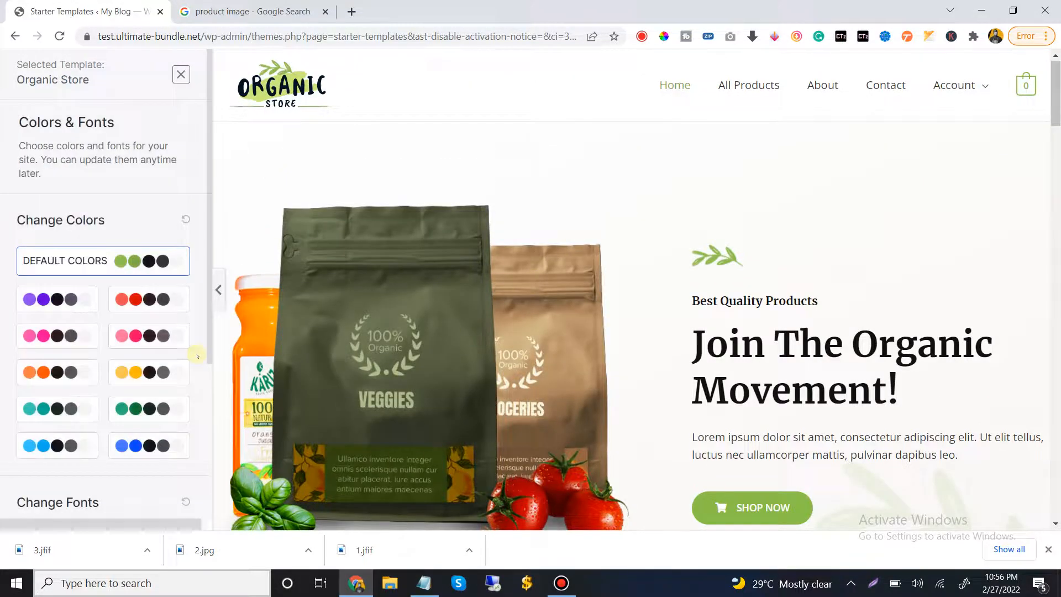
# Apply the red color palette with dark neutrals to the Organic Store template and check it in the preview
pyautogui.click(136, 300)
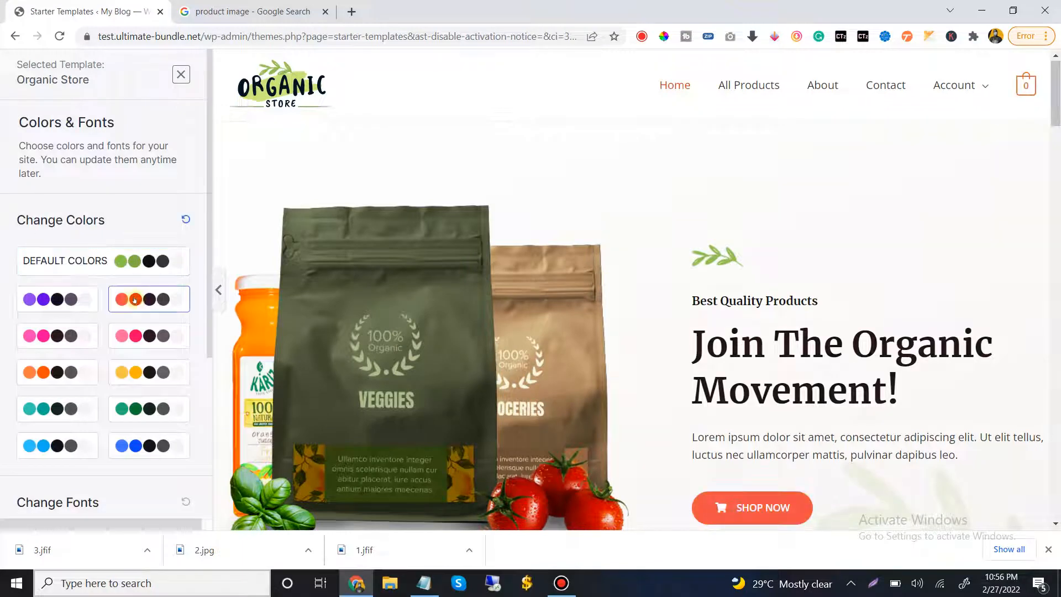
pyautogui.scroll(-10, 586, 232)
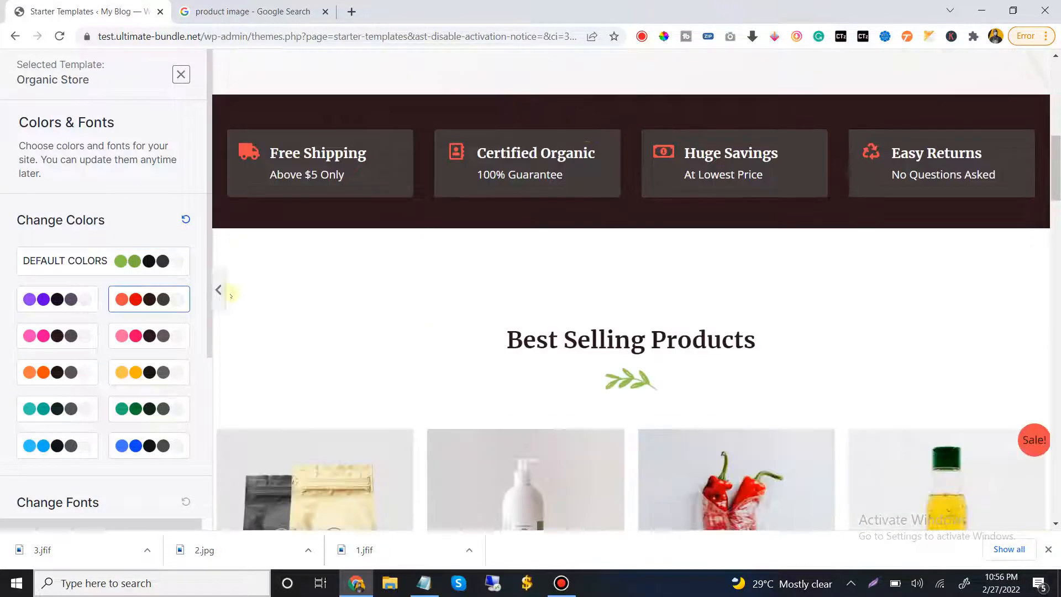
pyautogui.scroll(-5, 105, 359)
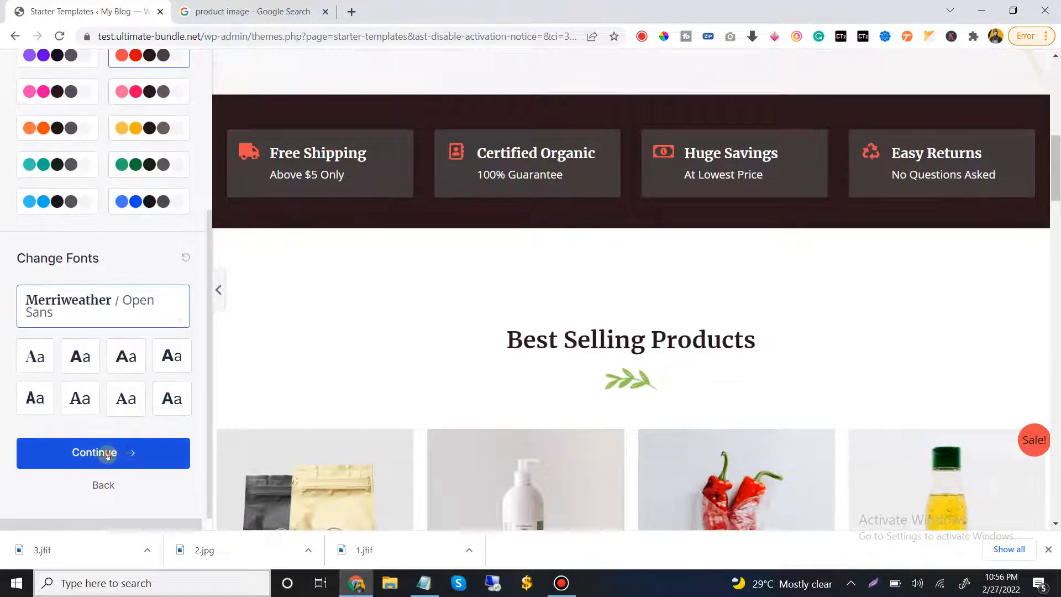
# Keep the Merriweather / Open Sans fonts and build the website with all advanced import options enabled
pyautogui.click(108, 454)
pyautogui.scroll(-3, 486, 271)
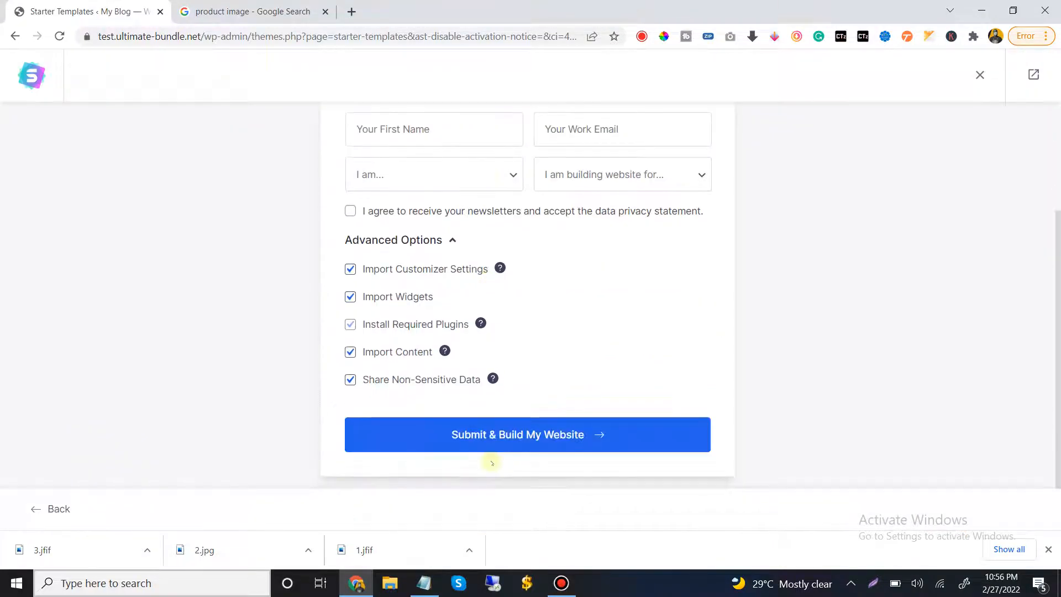
pyautogui.click(509, 435)
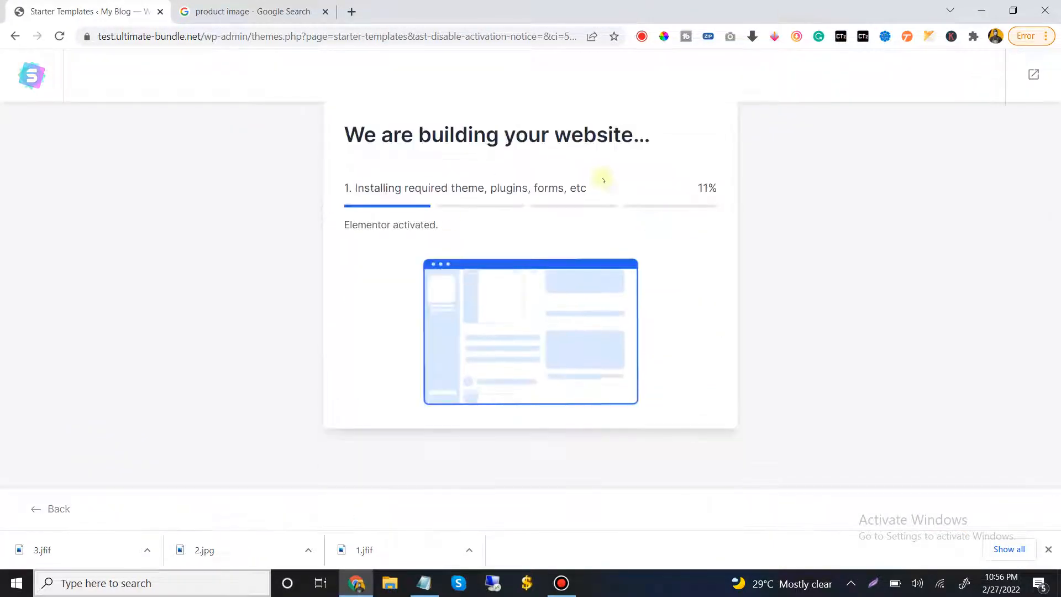
pyautogui.moveTo(687, 184); pyautogui.dragTo(750, 177)
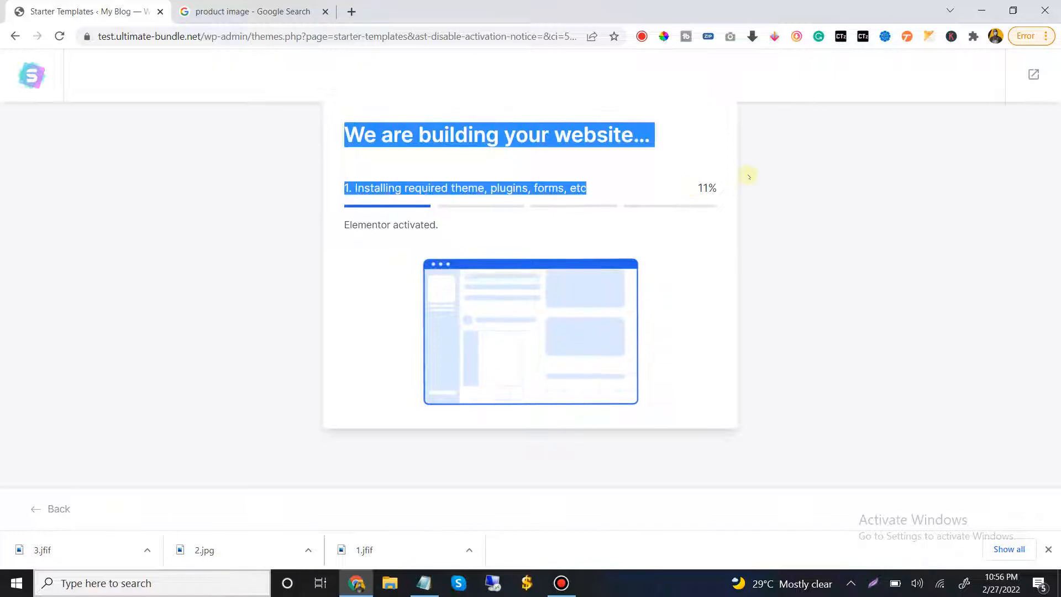
pyautogui.click(687, 206)
pyautogui.moveTo(480, 3)
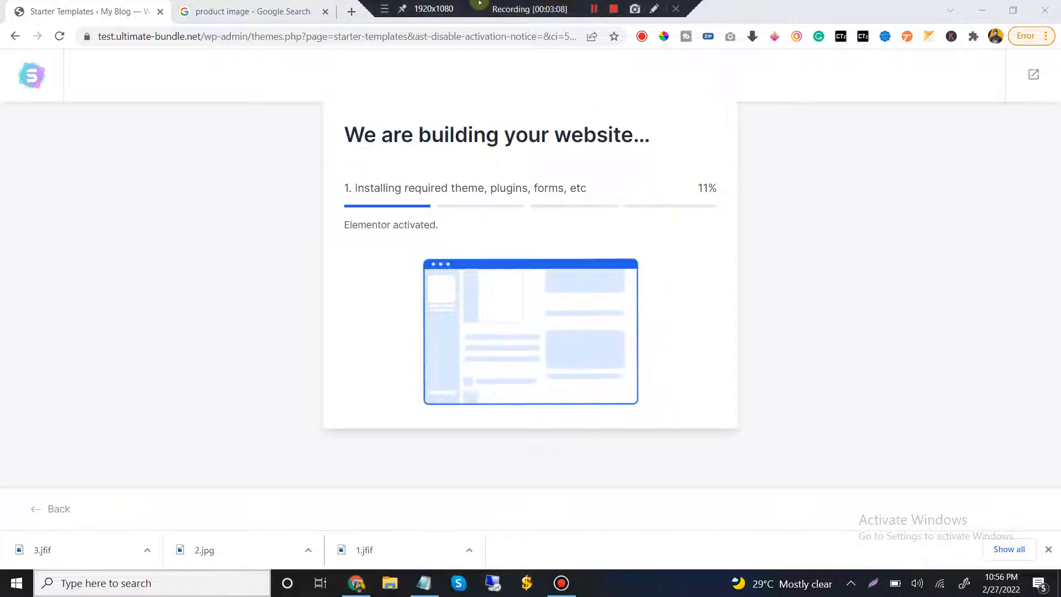
pyautogui.click(594, 9)
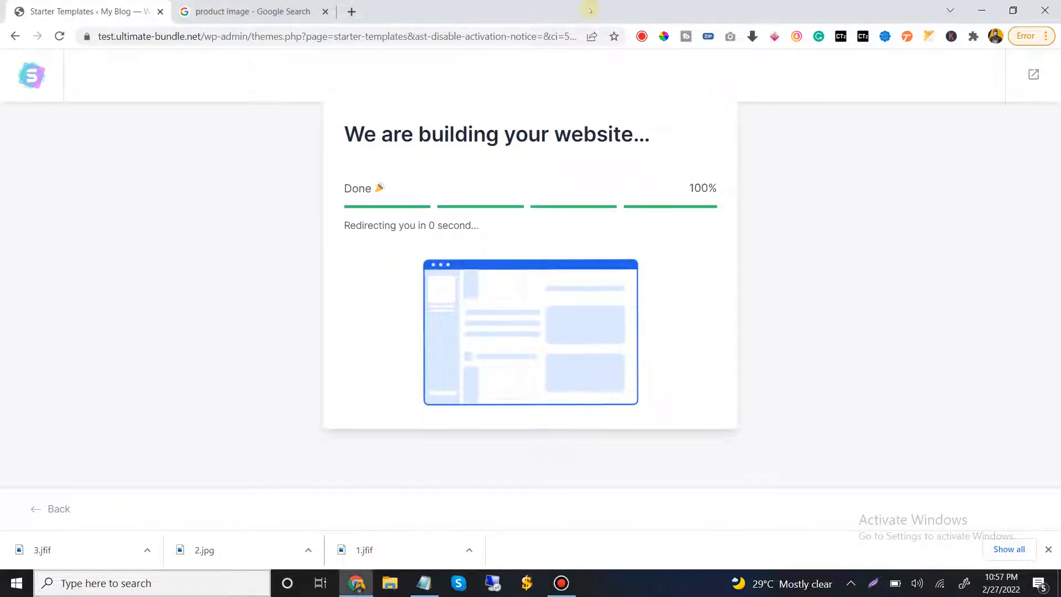
pyautogui.moveTo(496, 2)
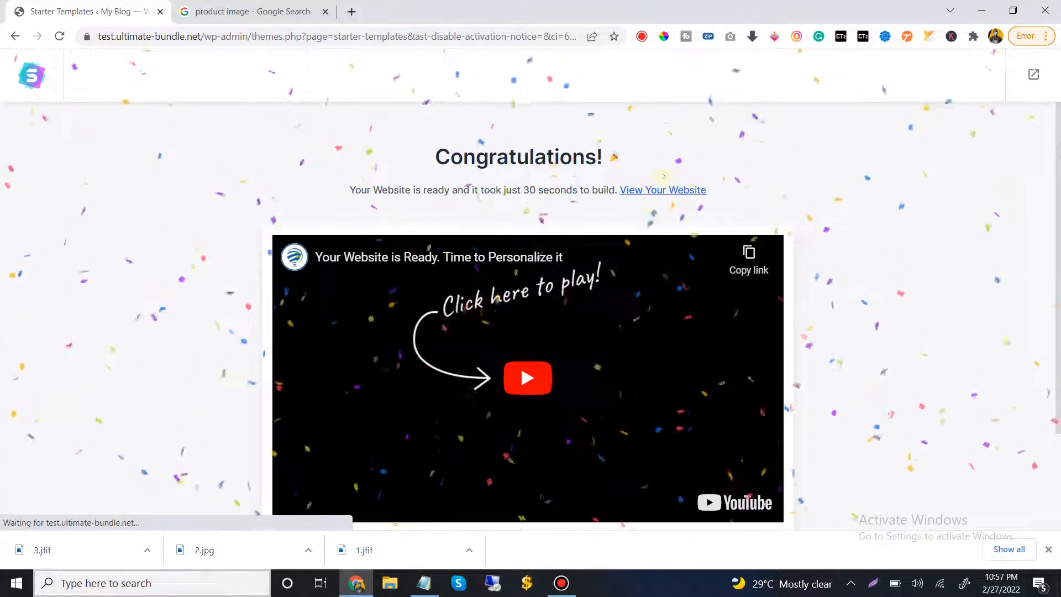
# Open the finished website in a new tab and examine its homepage from the hero banner through Trending Products to the testimonials
pyautogui.rightClick(667, 192)
pyautogui.click(698, 201)
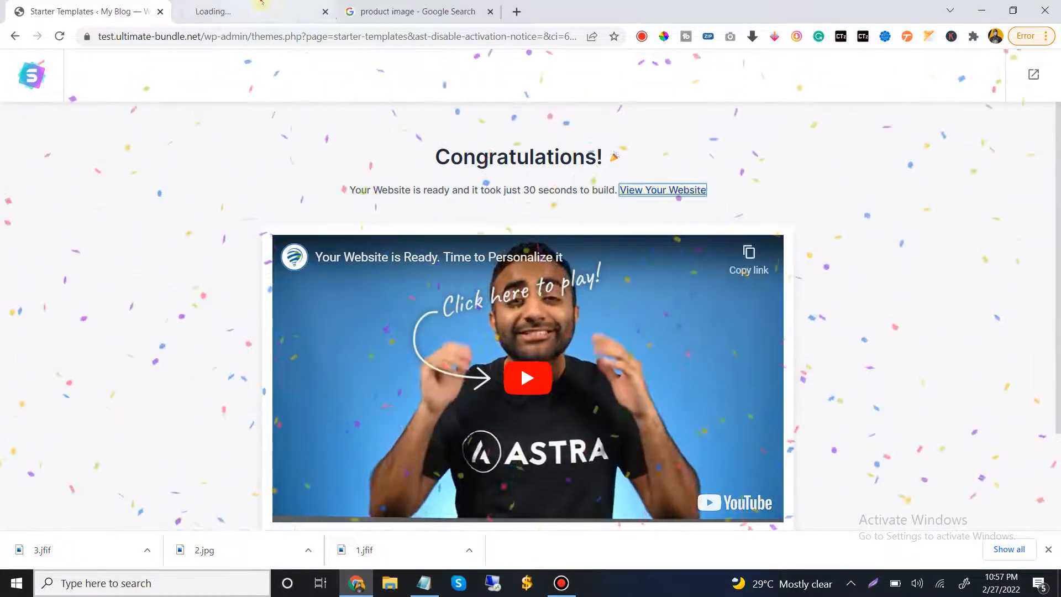
pyautogui.click(261, 2)
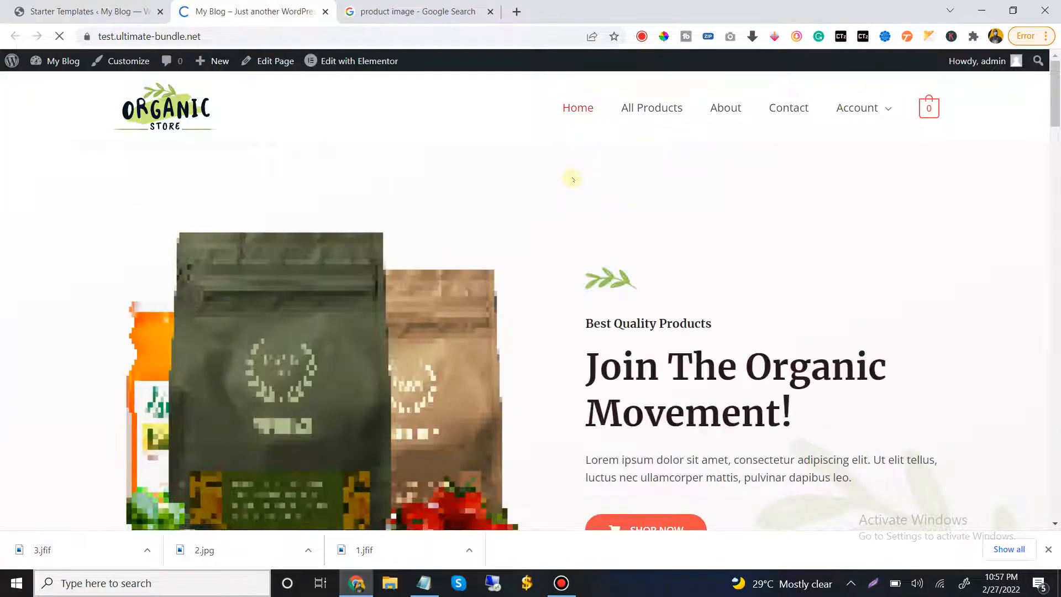
pyautogui.scroll(-15, 668, 134)
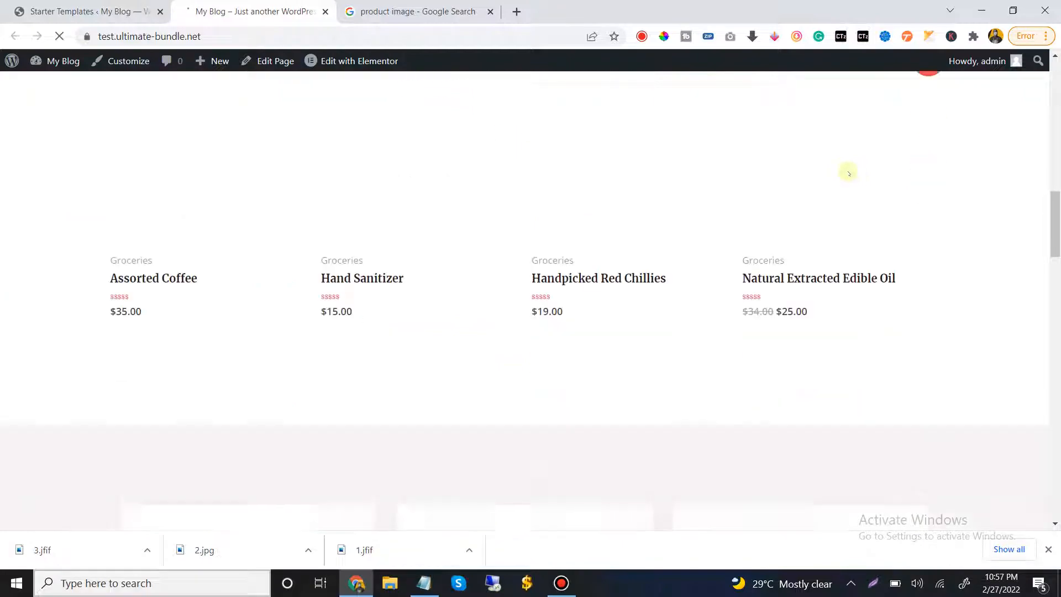
pyautogui.scroll(15, 736, 205)
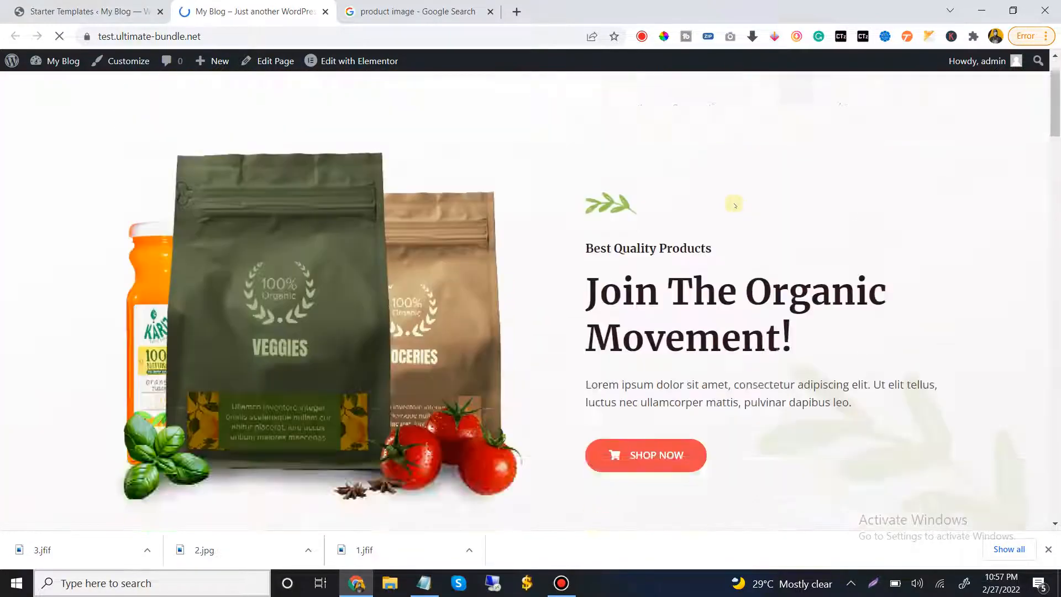
pyautogui.scroll(-20, 735, 206)
pyautogui.scroll(-4, 737, 218)
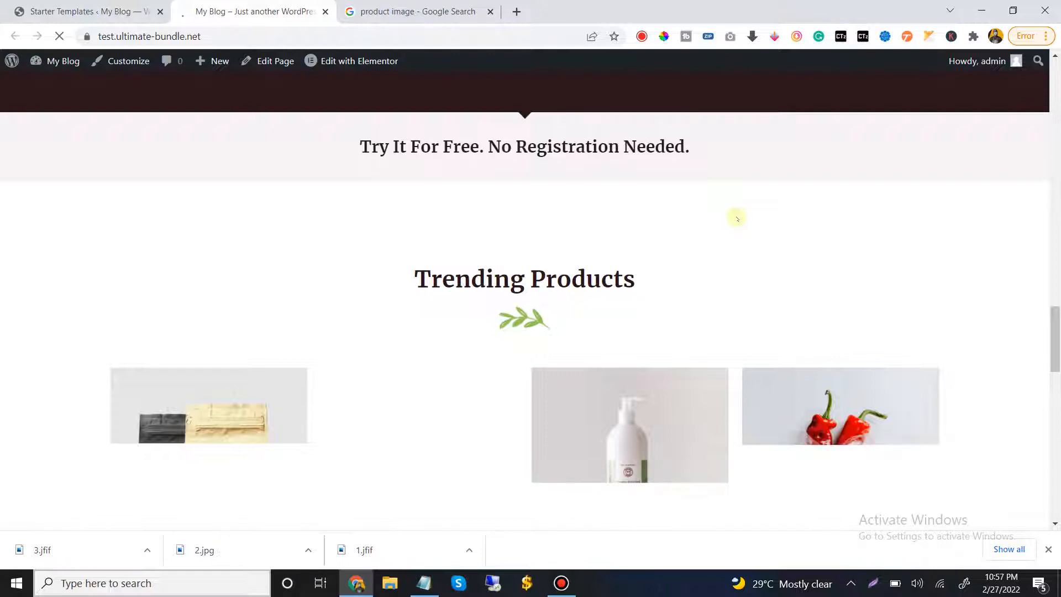
pyautogui.scroll(-12, 736, 219)
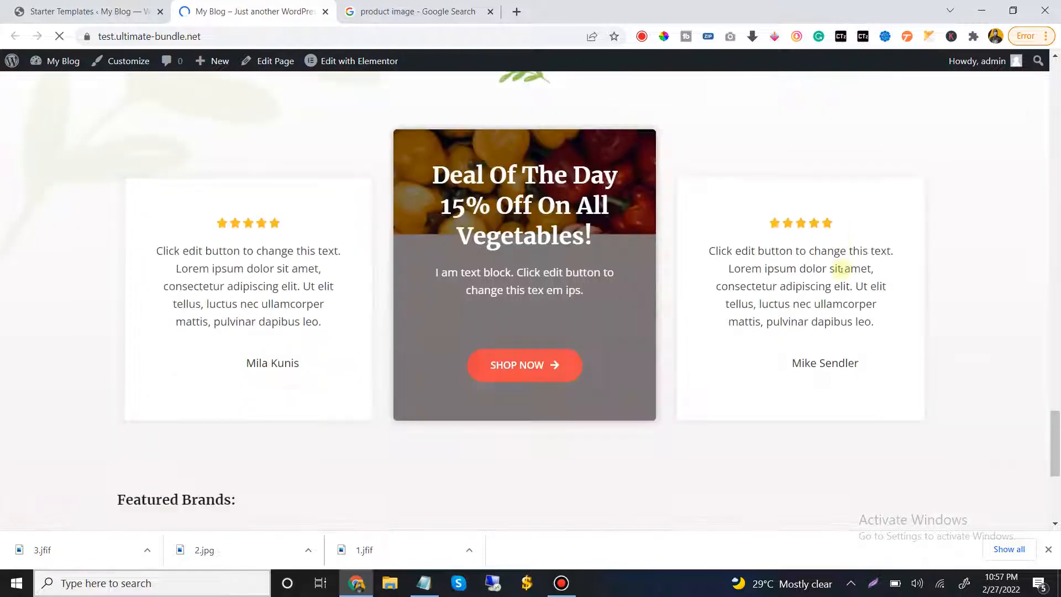
pyautogui.scroll(15, 841, 269)
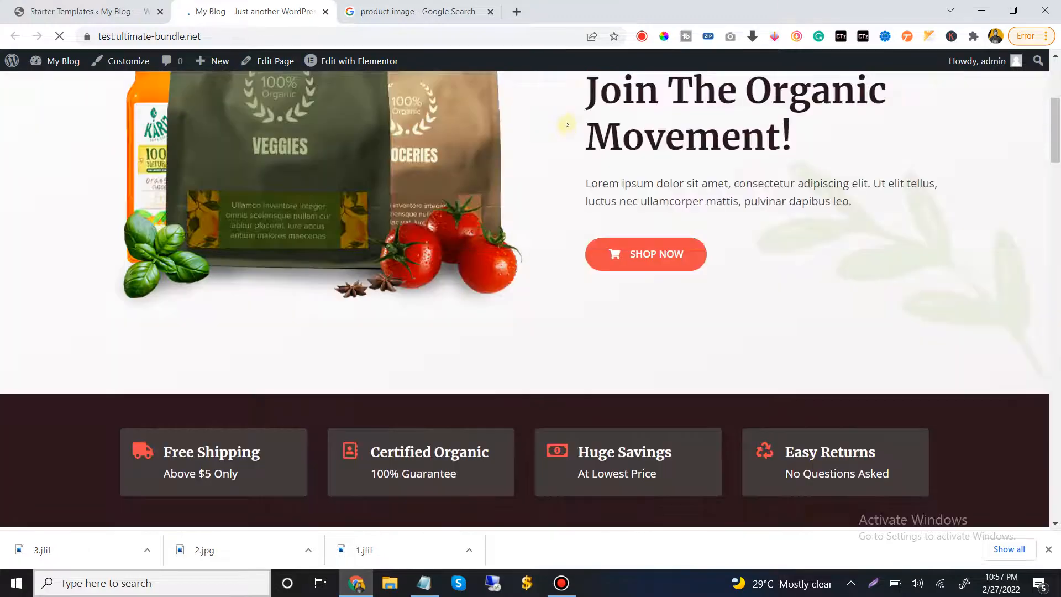
# Return to the Starter Templates tab and load the WordPress dashboard at test.ultimate-bundle.net/wp-admin
pyautogui.click(56, 2)
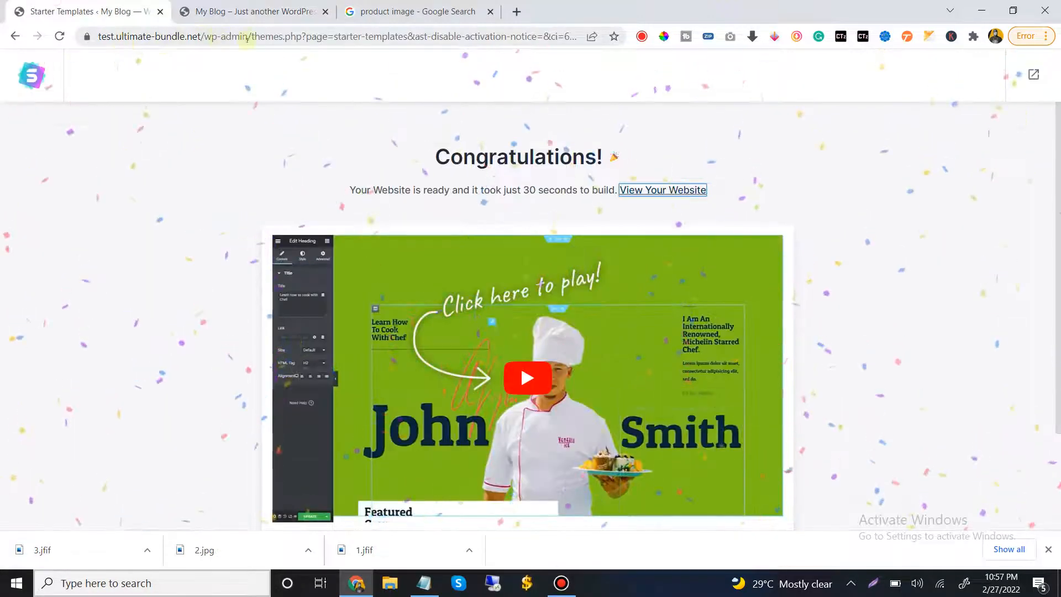
pyautogui.moveTo(250, 36); pyautogui.dragTo(1058, 3)
pyautogui.press('BackSpace')
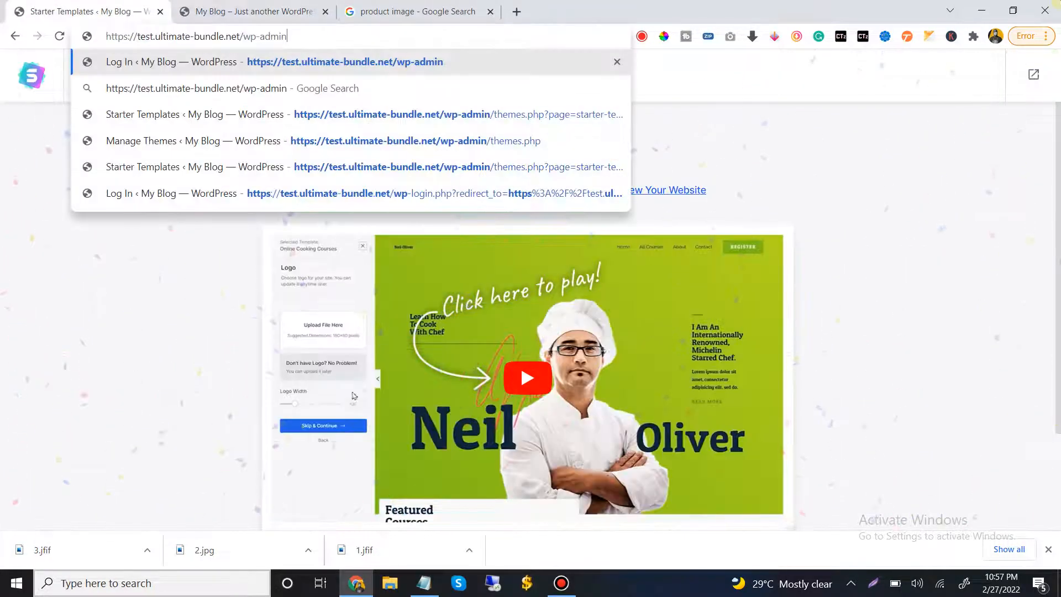
pyautogui.press('Return')
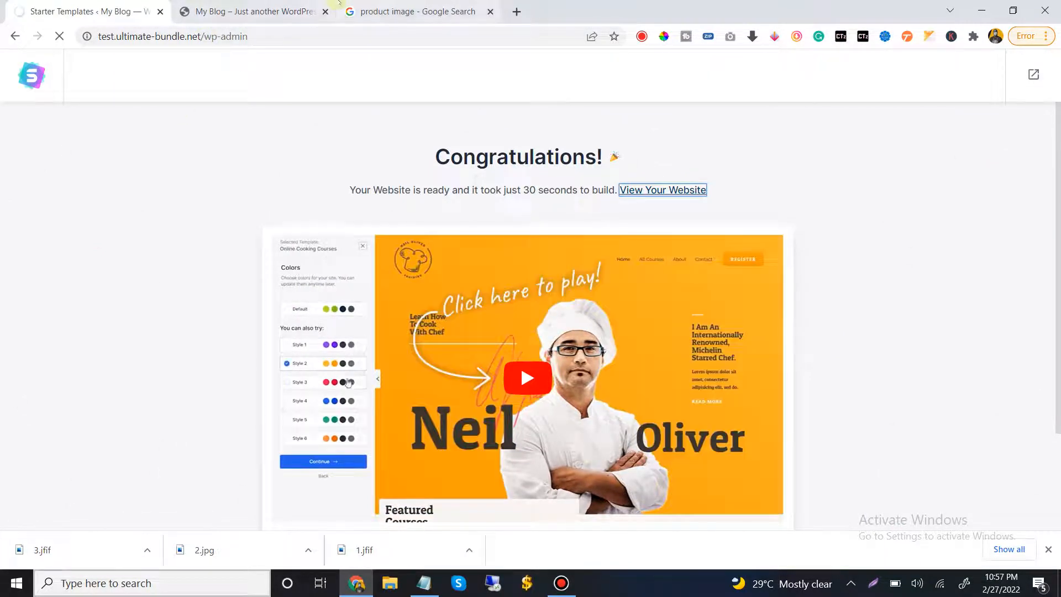
pyautogui.moveTo(460, 3)
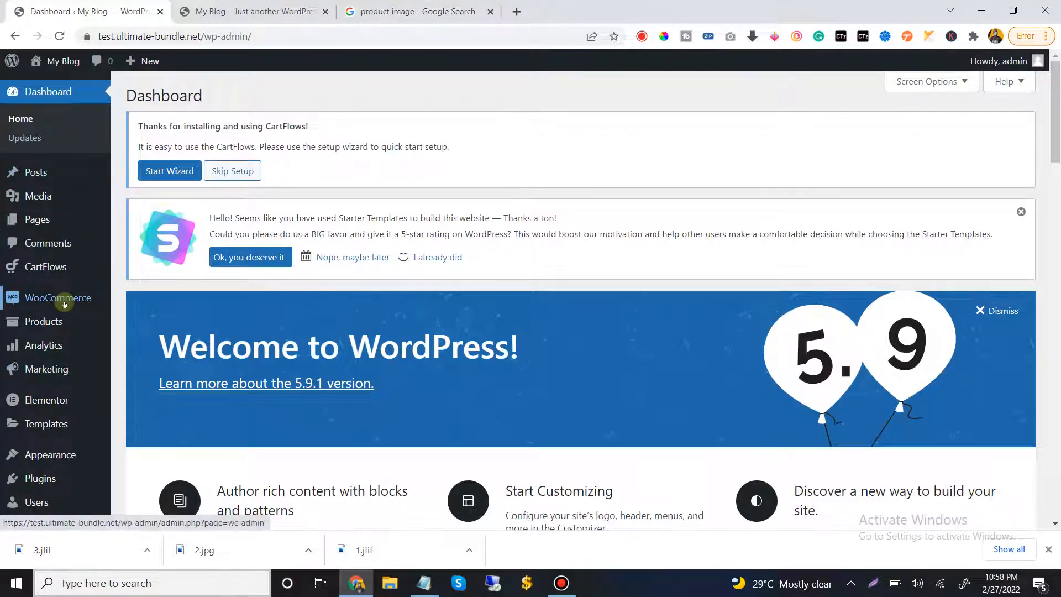
# Search the plugin directory for "woocommerce" and check the installation status of the WooCommerce plugin
pyautogui.moveTo(64, 304)
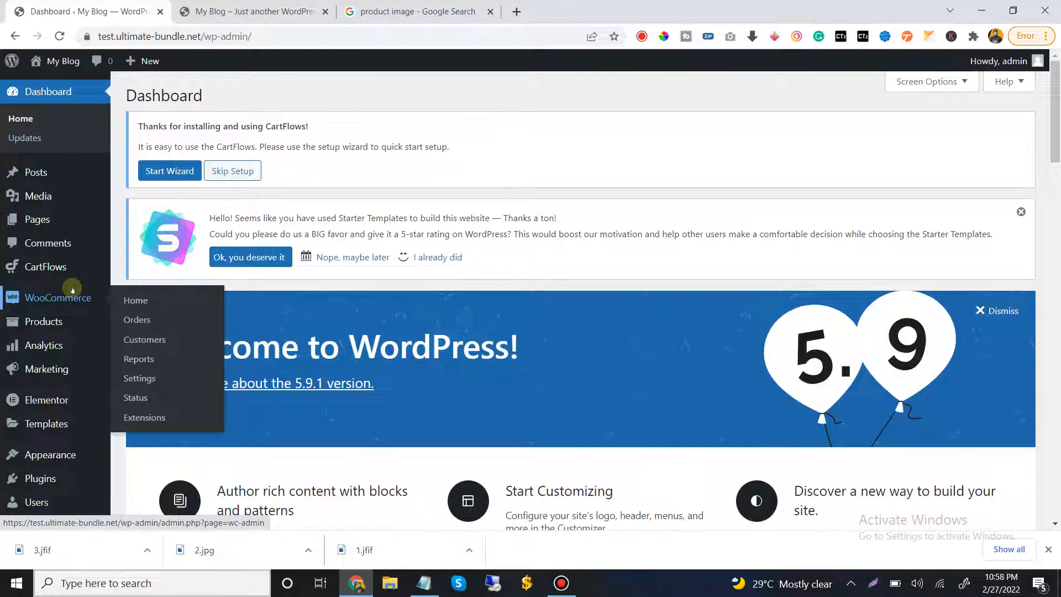
pyautogui.scroll(-1, 72, 290)
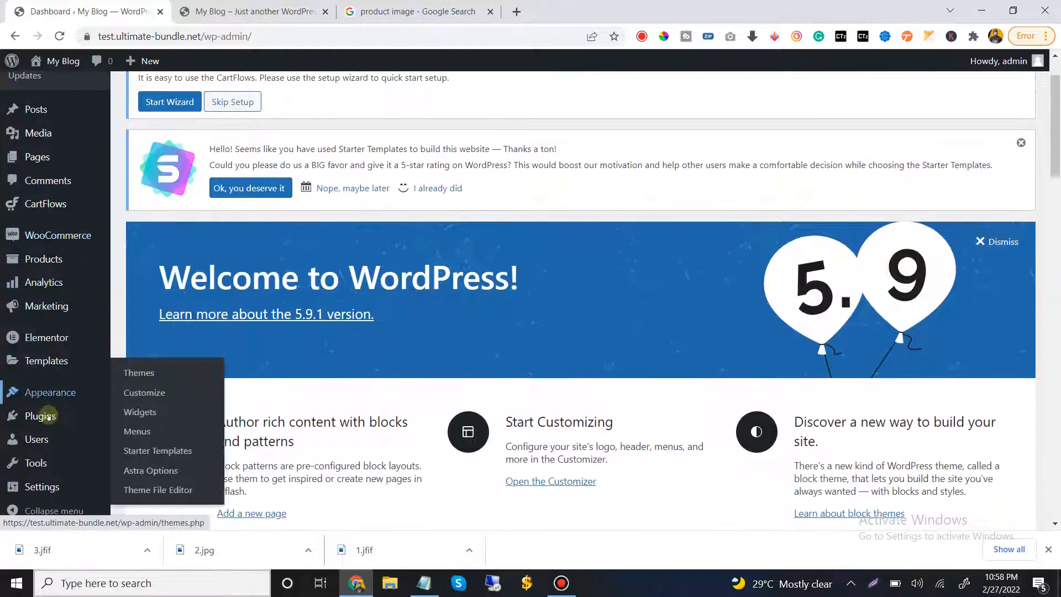
pyautogui.moveTo(55, 423)
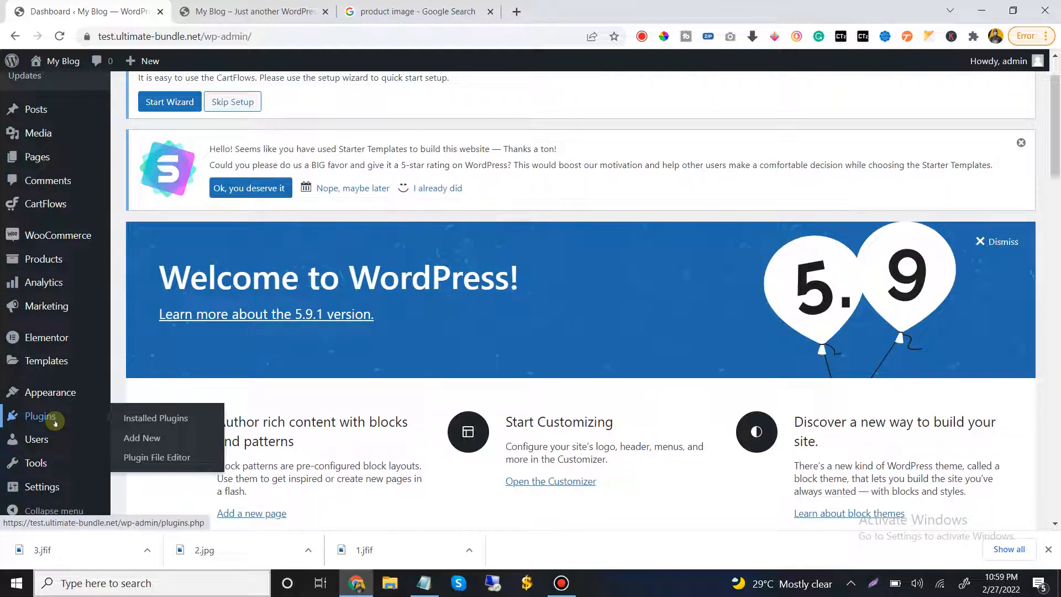
pyautogui.click(141, 438)
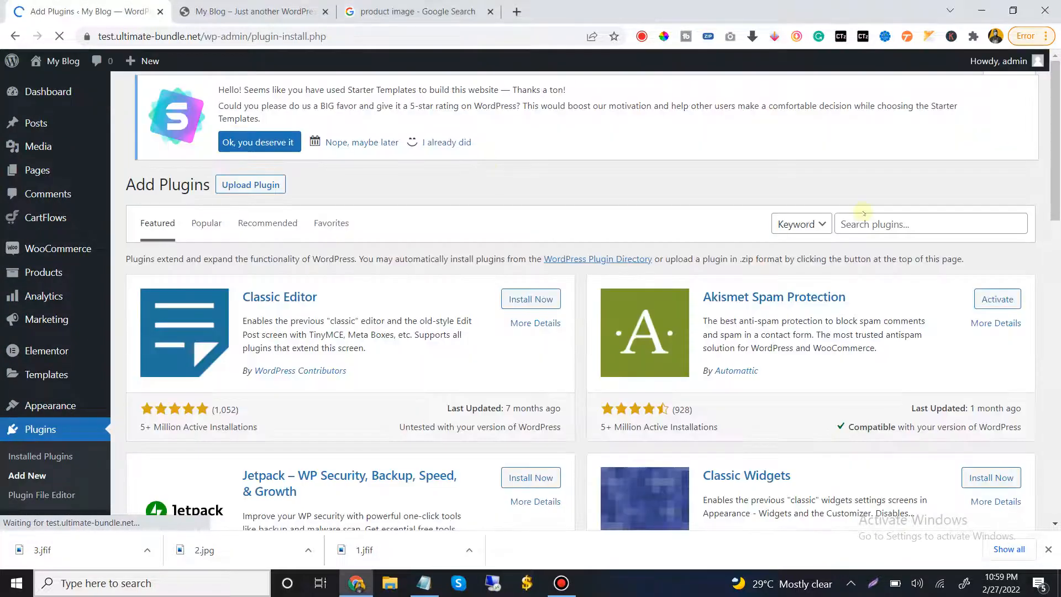
pyautogui.click(856, 222)
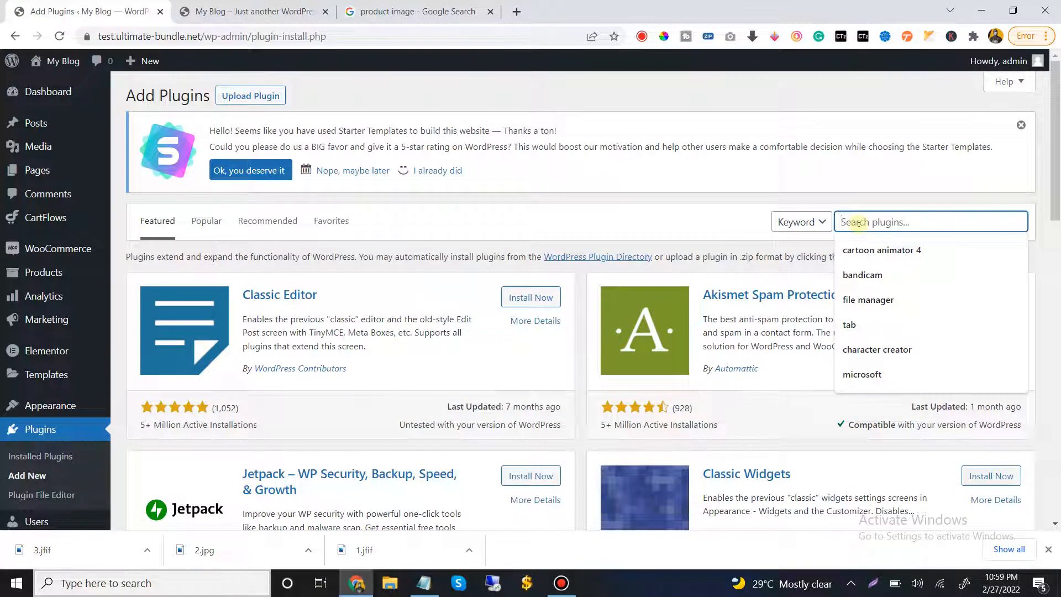
pyautogui.write('wooc')
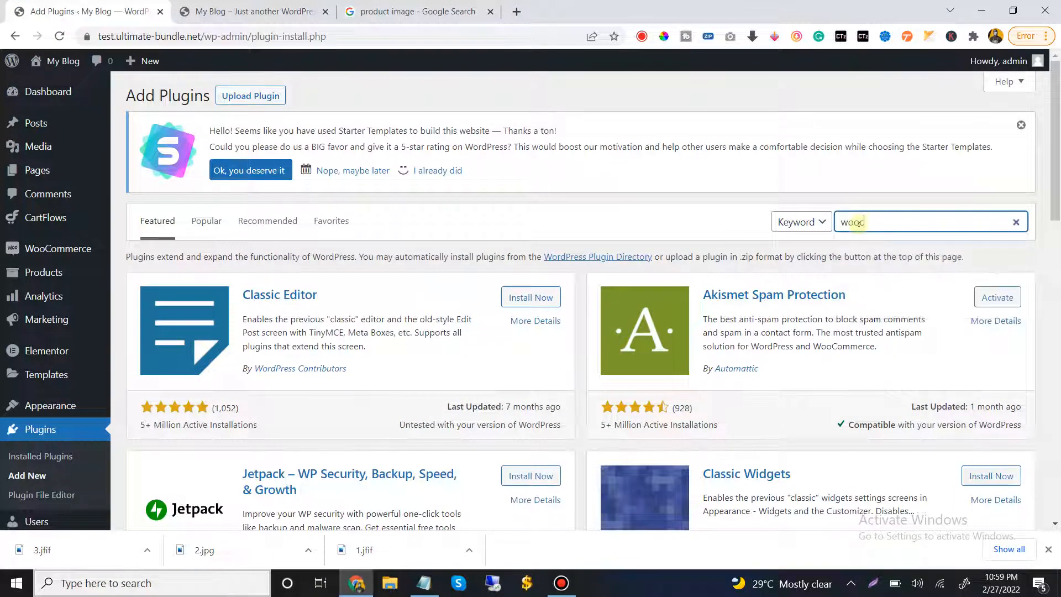
pyautogui.write('ommerce')
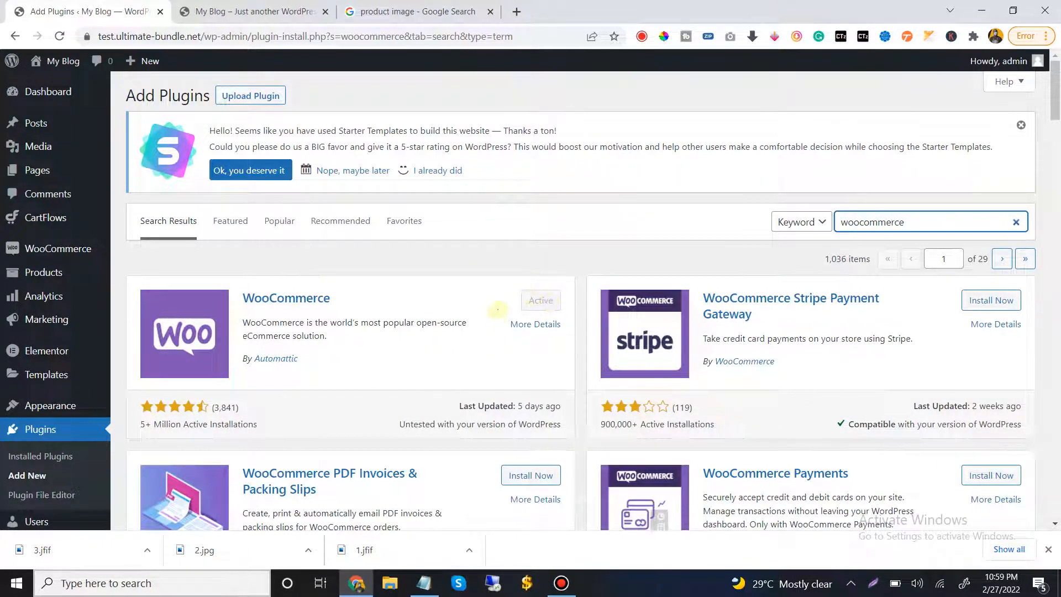
pyautogui.click(544, 286)
pyautogui.hotkey('ctrl', 'a')
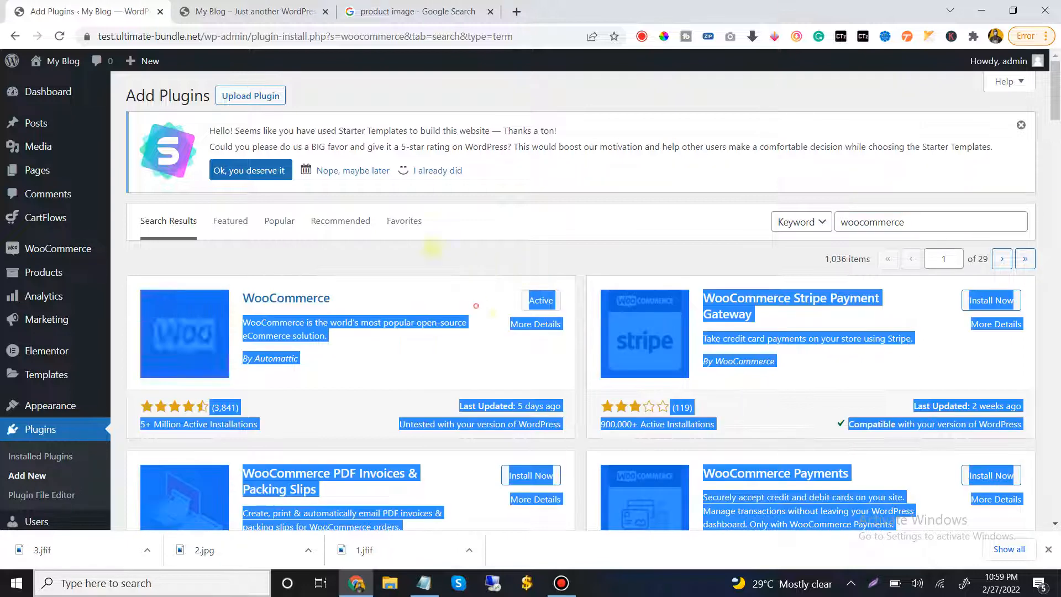
pyautogui.click(280, 281)
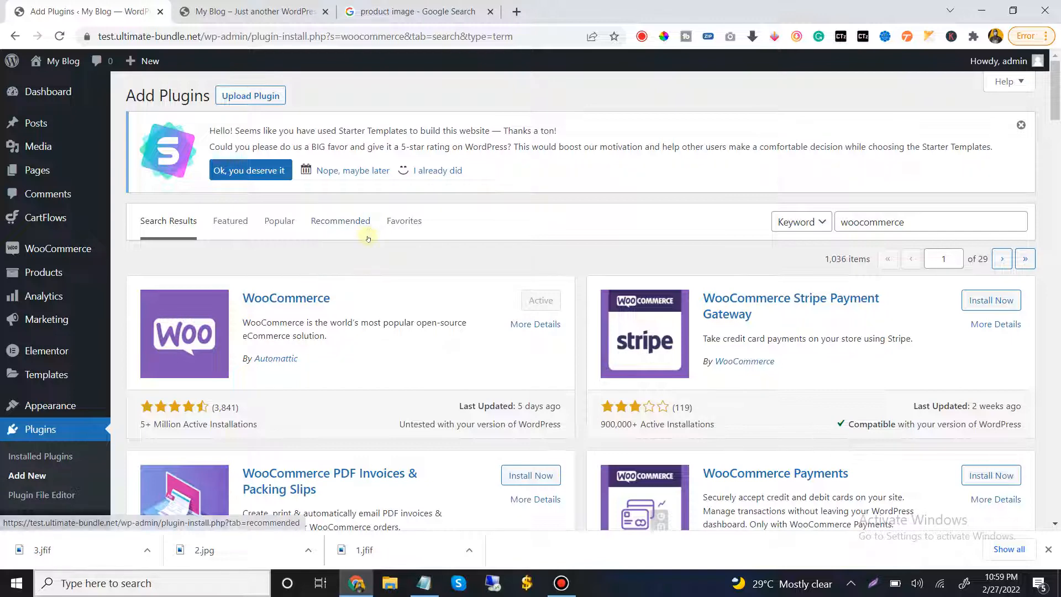
# Create a new store product and enter "Female" in its product name
pyautogui.moveTo(81, 177)
pyautogui.scroll(-3, 72, 252)
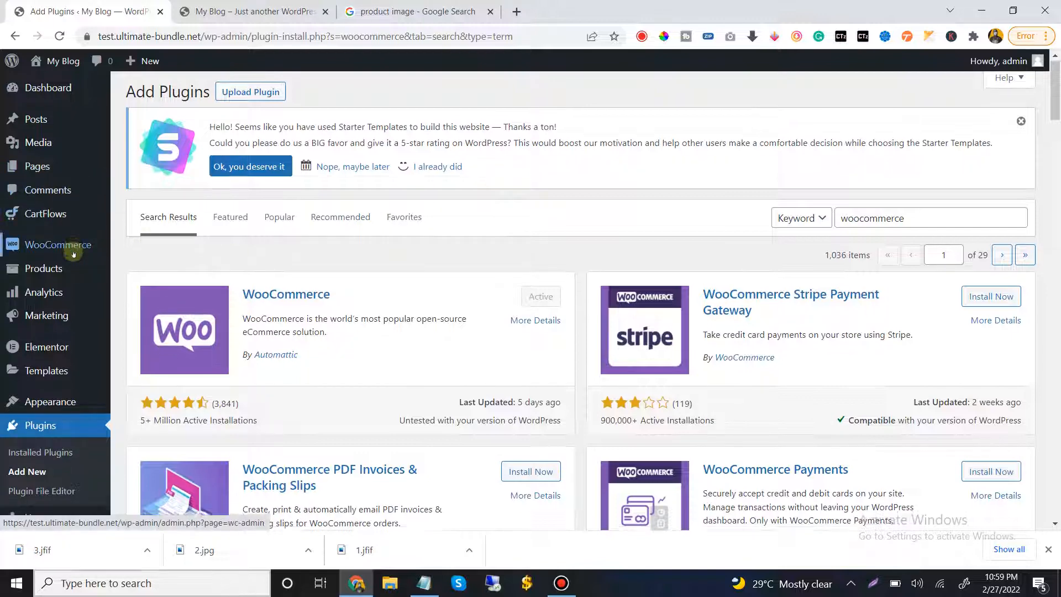
pyautogui.scroll(3, 72, 251)
pyautogui.moveTo(44, 273)
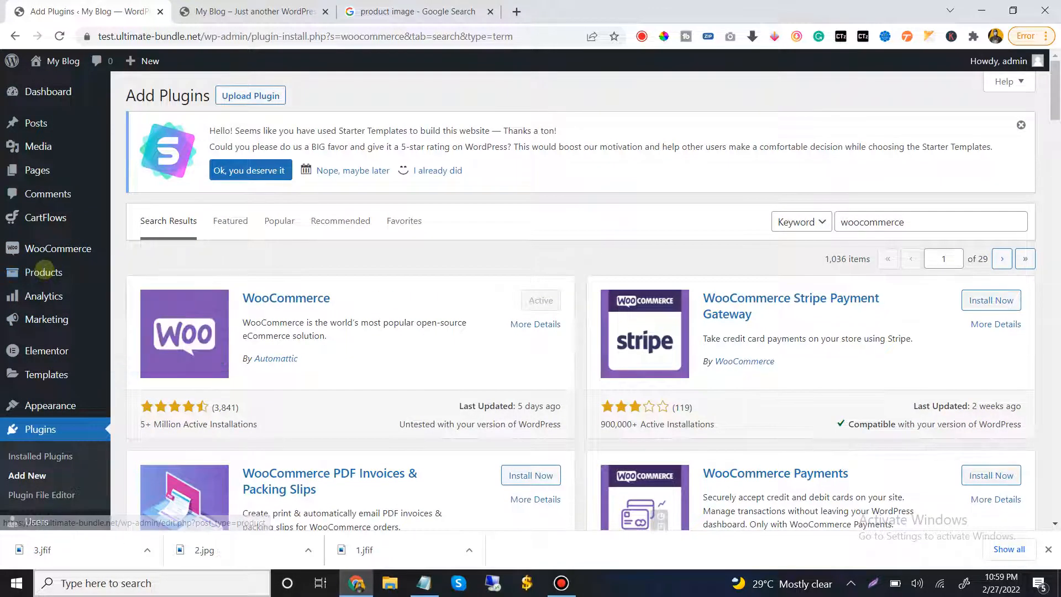
pyautogui.click(155, 297)
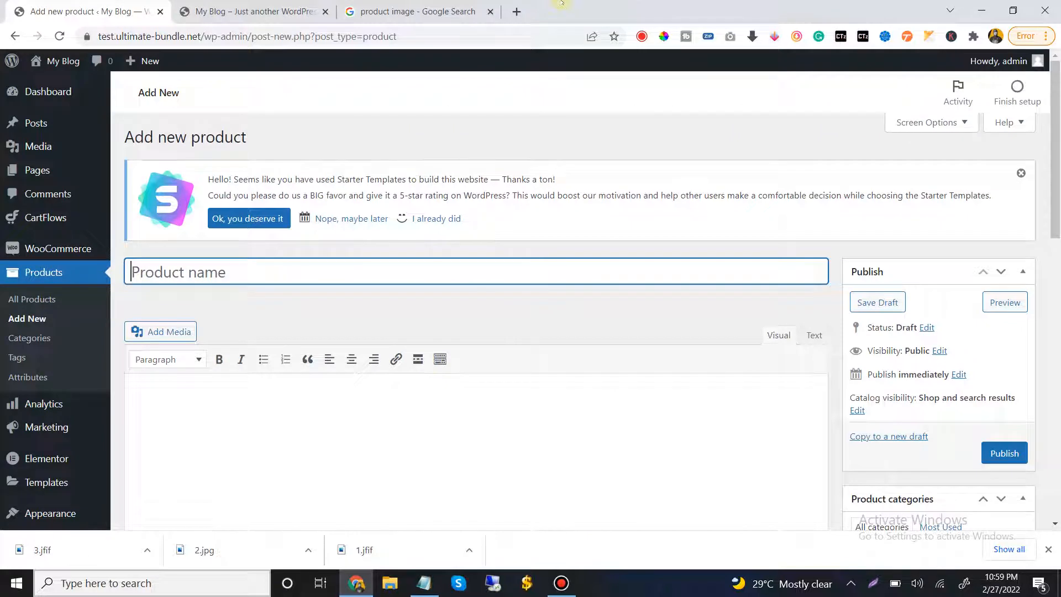
pyautogui.moveTo(566, 2)
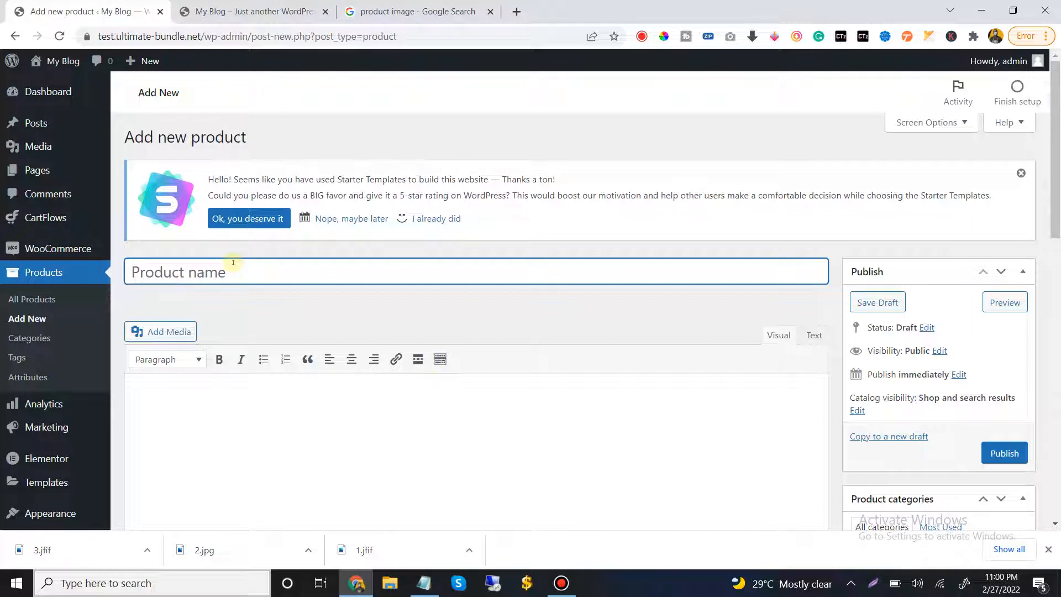
pyautogui.write('Fe')
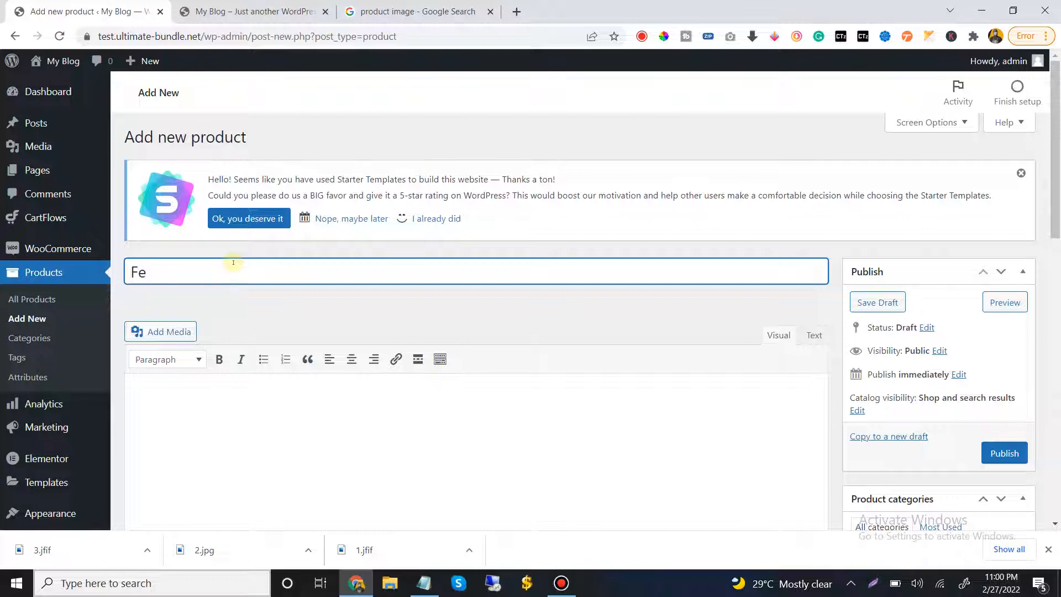
pyautogui.write('male')
# Write "this is for test" as the main description of the Female product
pyautogui.scroll(-3, 182, 500)
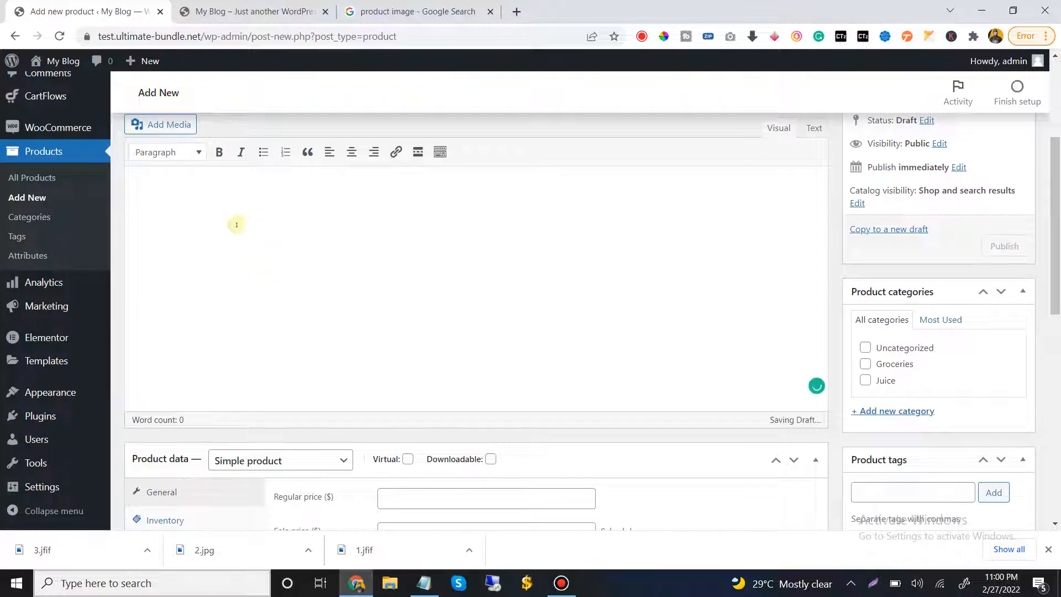
pyautogui.click(213, 204)
pyautogui.write('th')
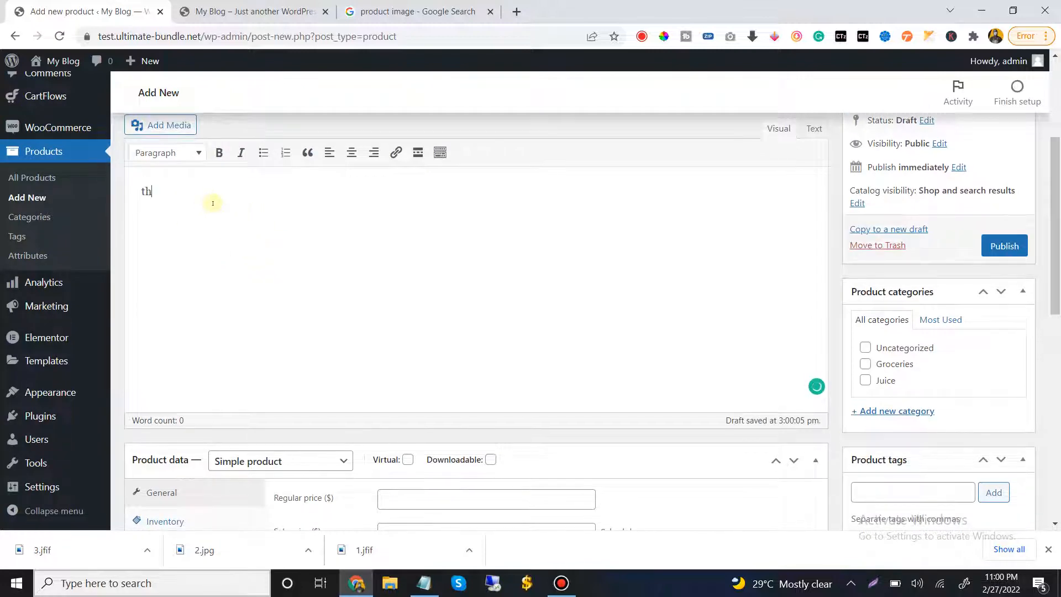
pyautogui.write('is is for test')
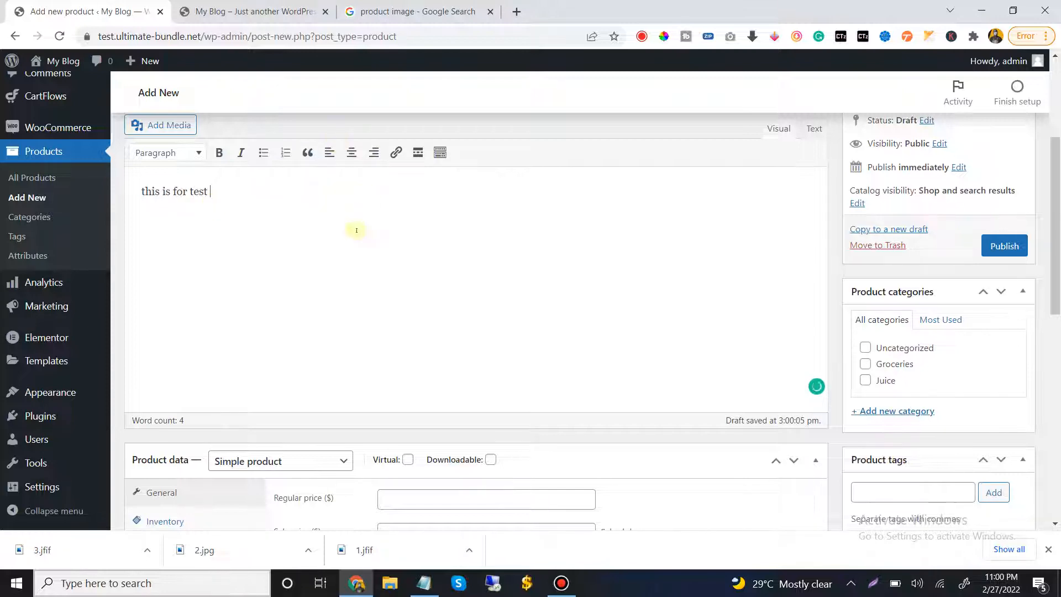
pyautogui.scroll(2, 355, 229)
pyautogui.scroll(1, 356, 232)
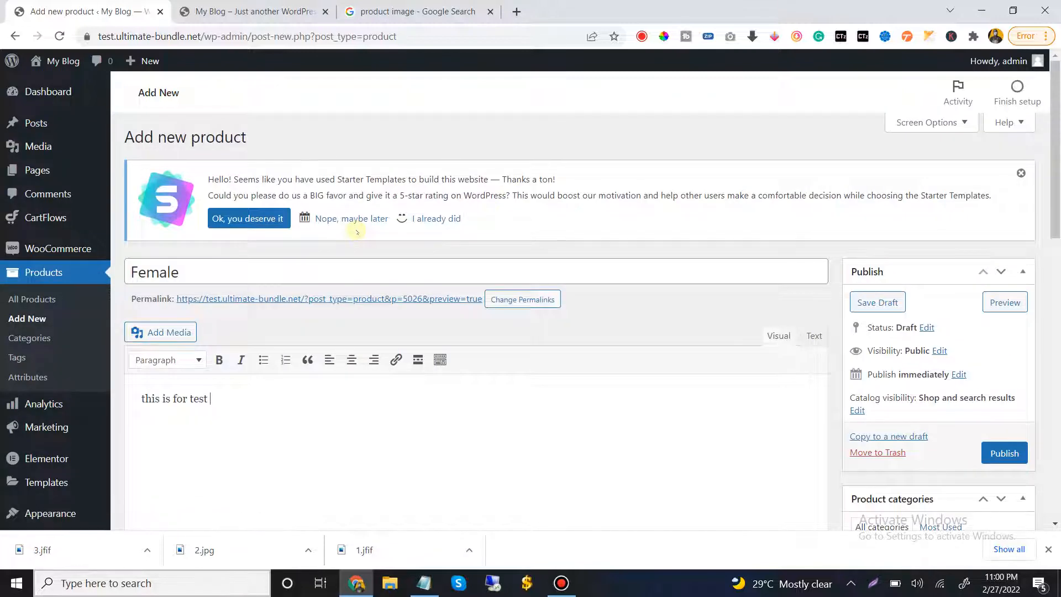
# Set the product's regular price to 20000 and its sale price to 10000
pyautogui.scroll(-7, 356, 229)
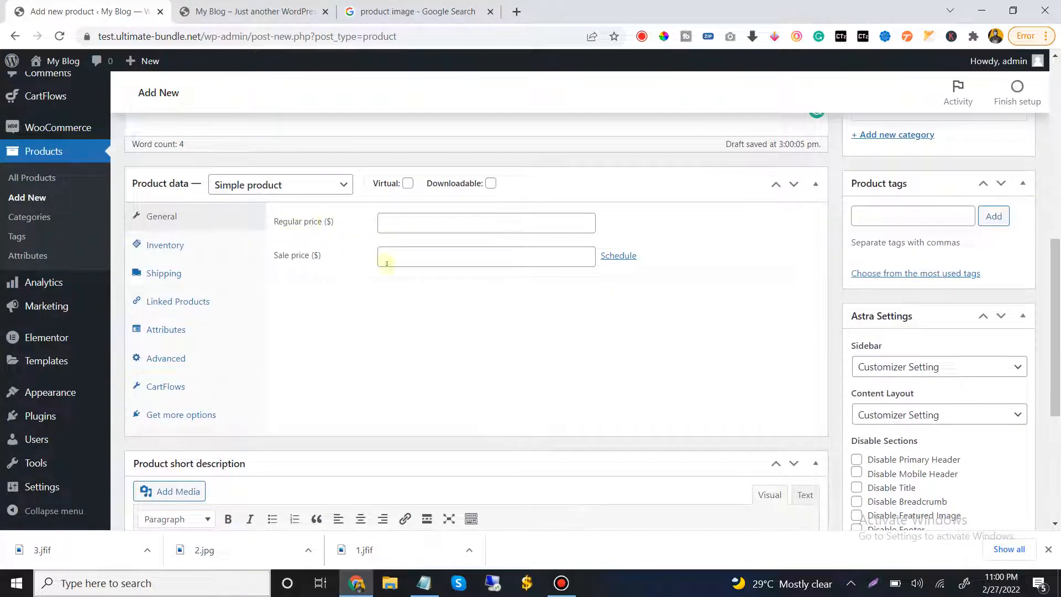
pyautogui.click(403, 223)
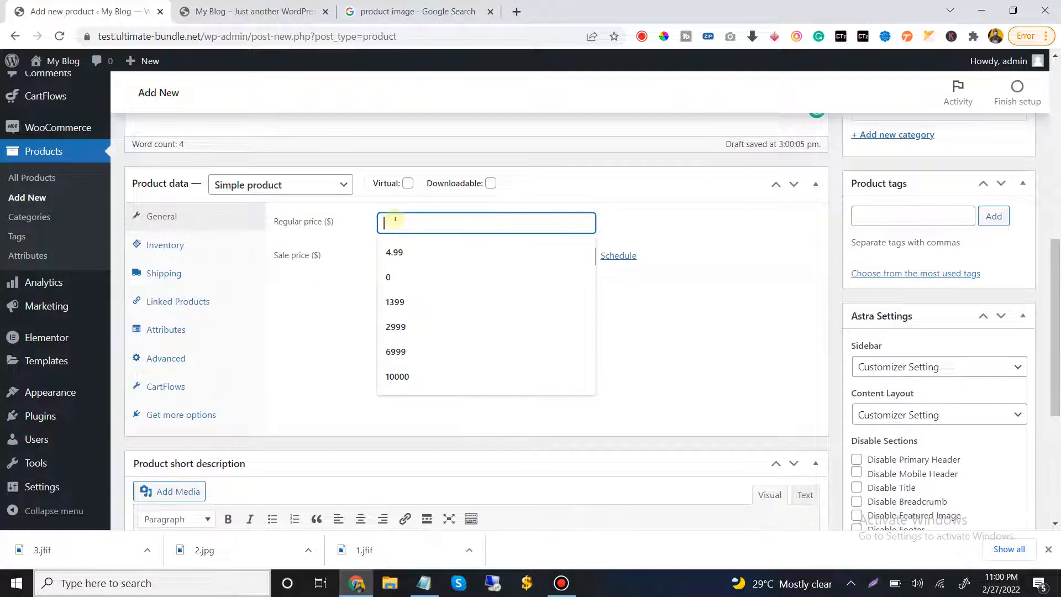
pyautogui.write('200')
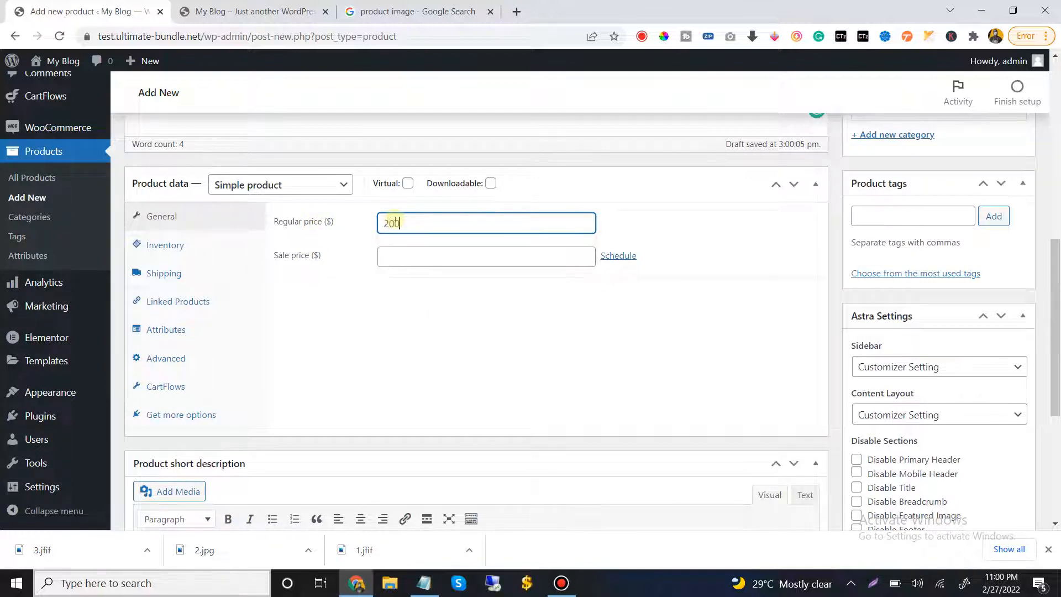
pyautogui.write('00')
pyautogui.click(412, 256)
pyautogui.write('10000')
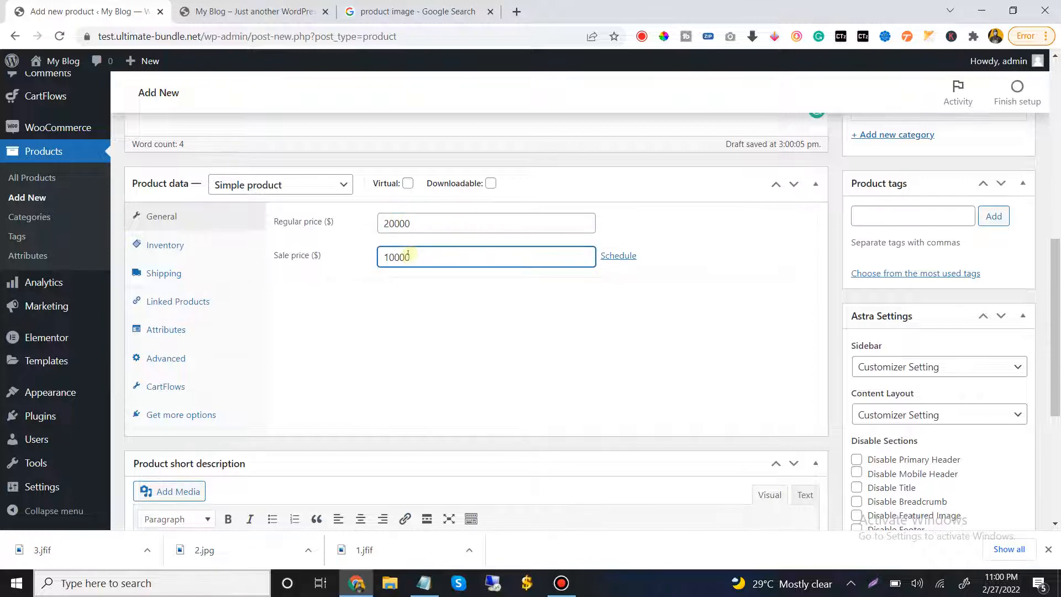
pyautogui.click(424, 322)
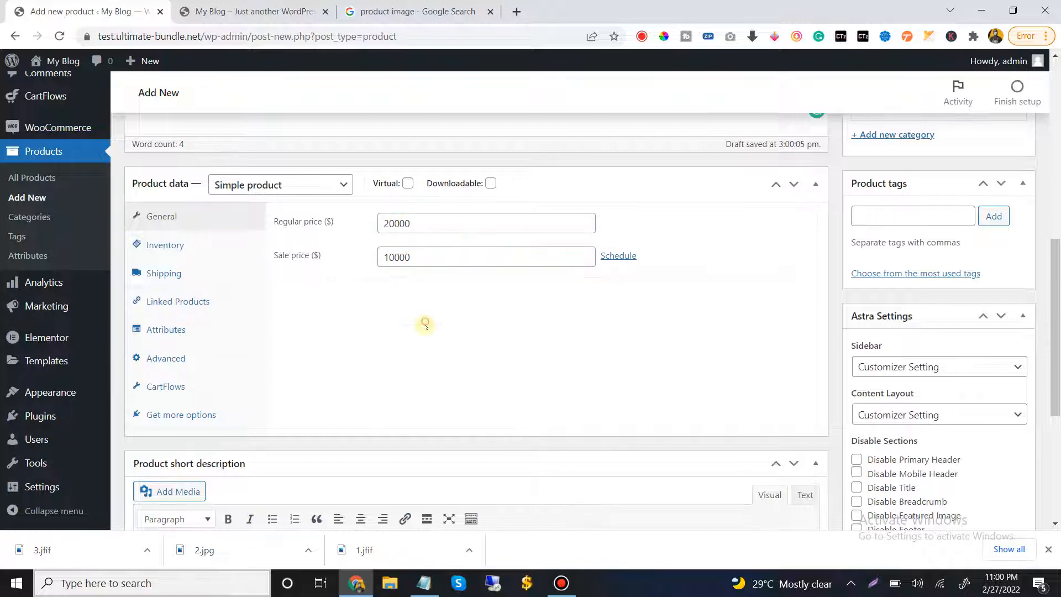
pyautogui.moveTo(416, 221); pyautogui.dragTo(379, 222)
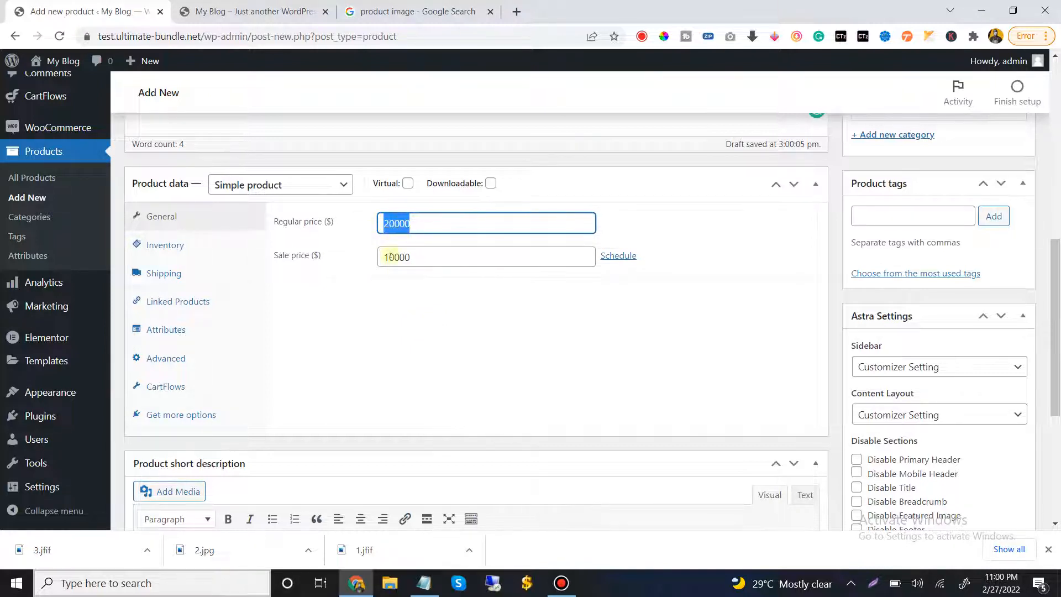
pyautogui.click(310, 256)
pyautogui.doubleClick(405, 258)
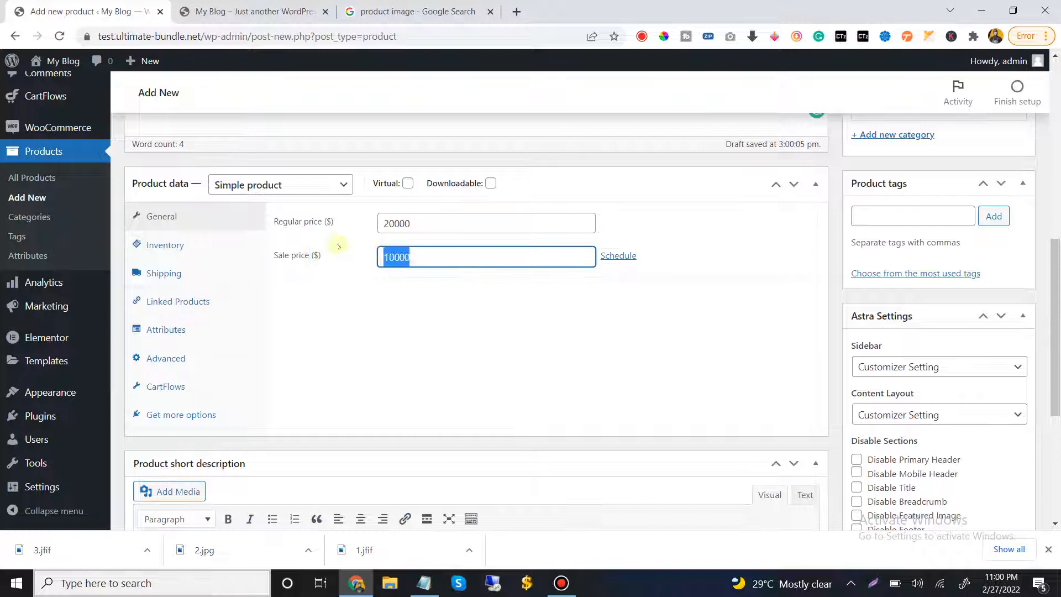
pyautogui.click(416, 230)
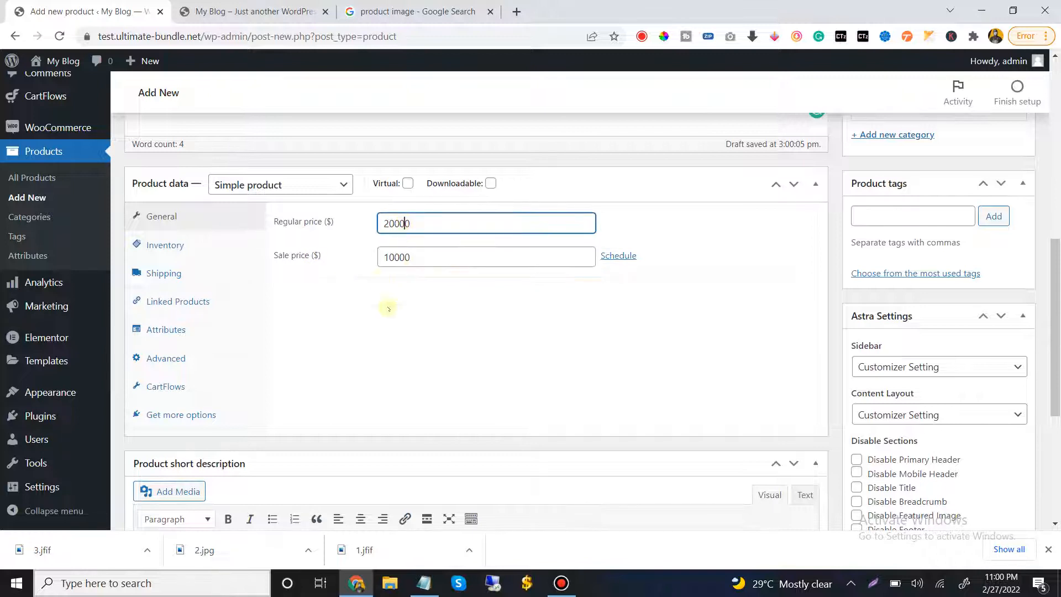
pyautogui.doubleClick(387, 258)
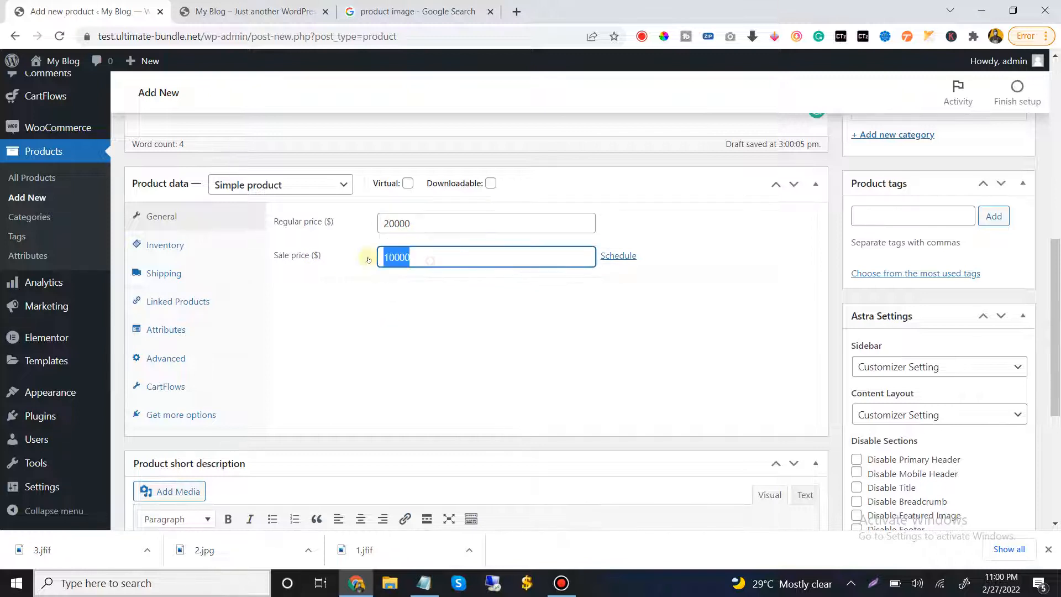
pyautogui.click(434, 343)
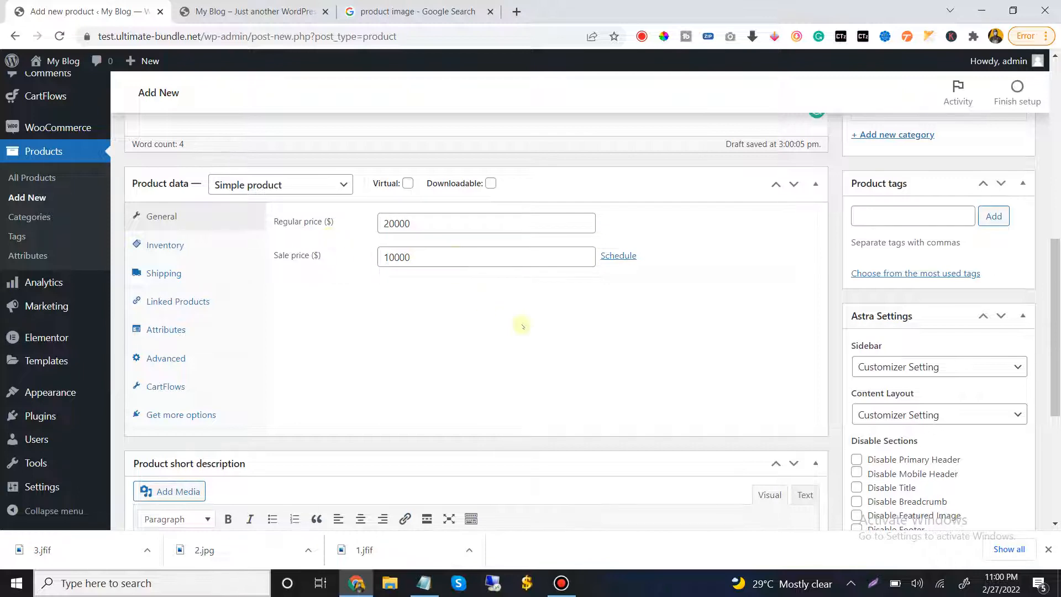
# Open the product image uploader and try to upload the downloaded file 3.jfif
pyautogui.scroll(-5, 523, 327)
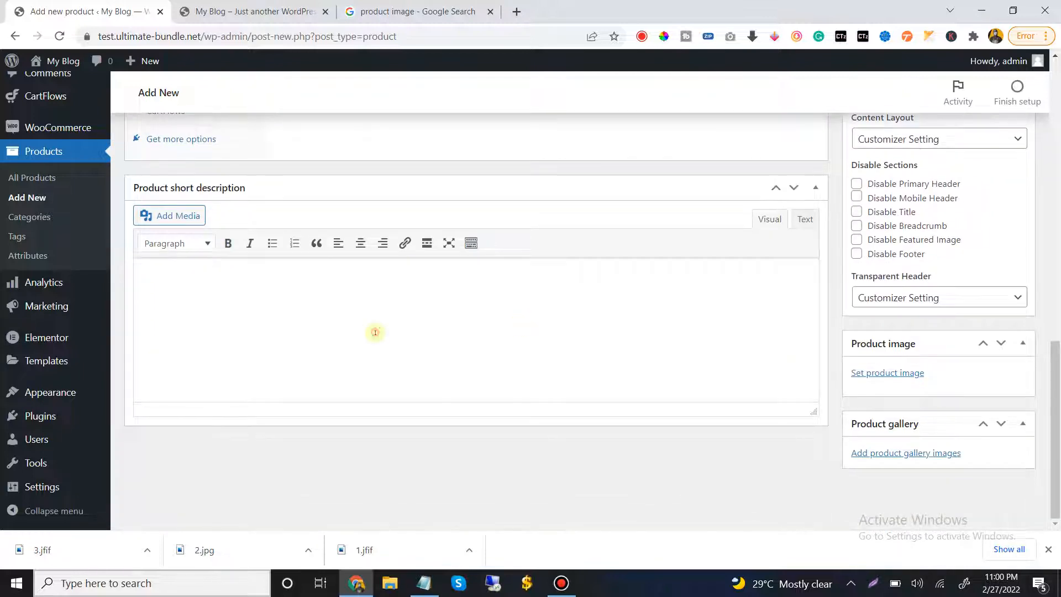
pyautogui.click(374, 299)
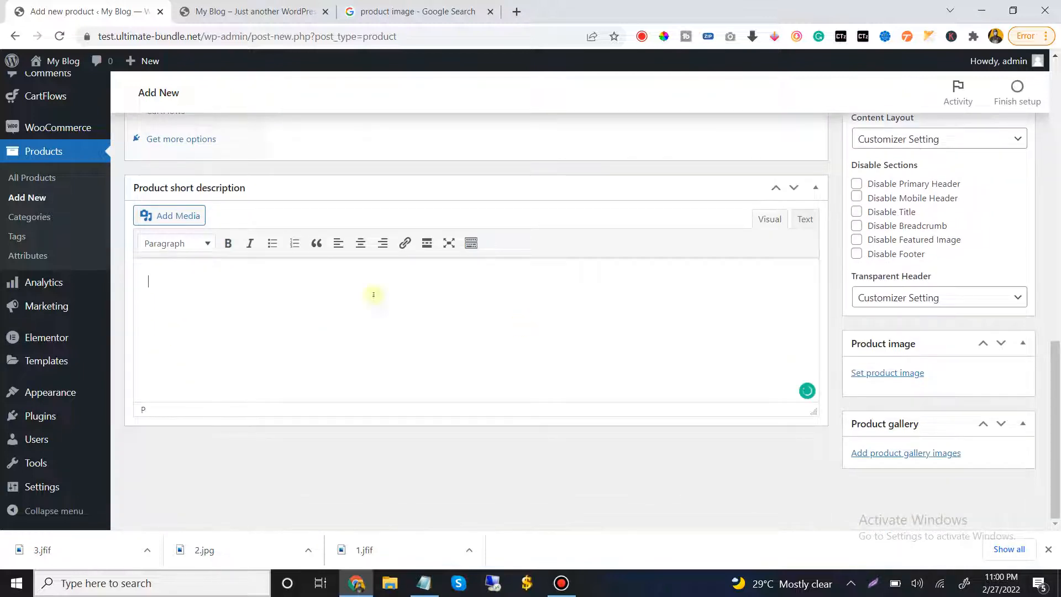
pyautogui.click(877, 372)
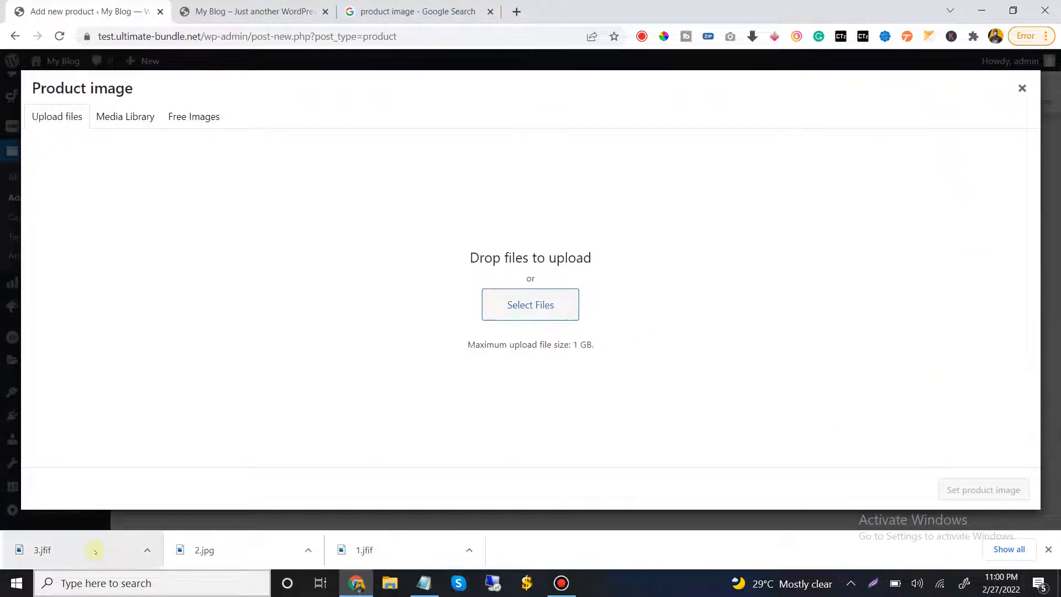
pyautogui.moveTo(86, 553); pyautogui.dragTo(587, 273)
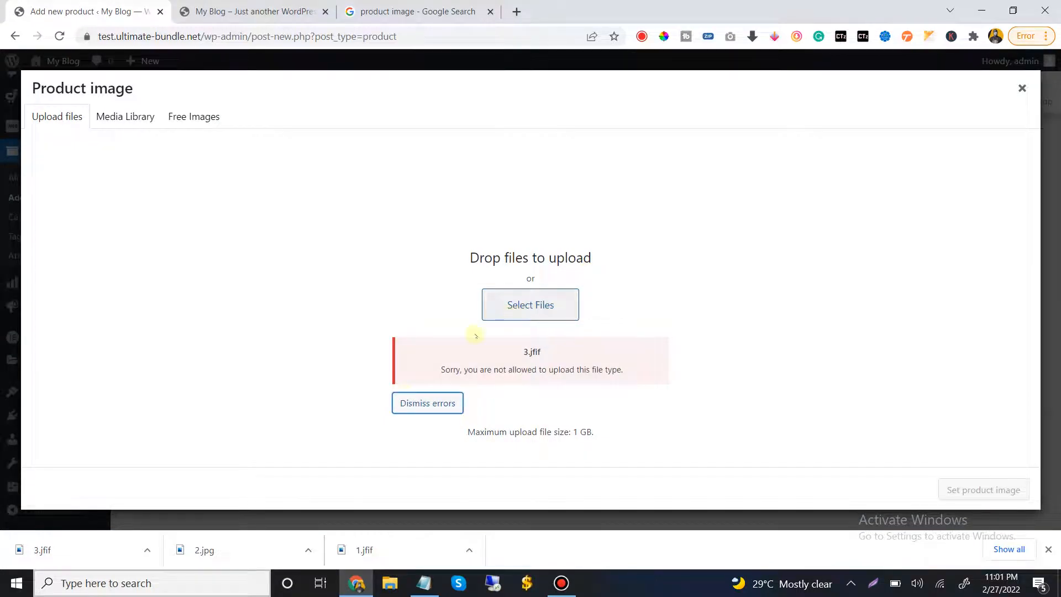
pyautogui.click(417, 403)
# Upload the yellow spray bottle image named 2 from the ultimate Bundle folder and keep it selected
pyautogui.click(529, 305)
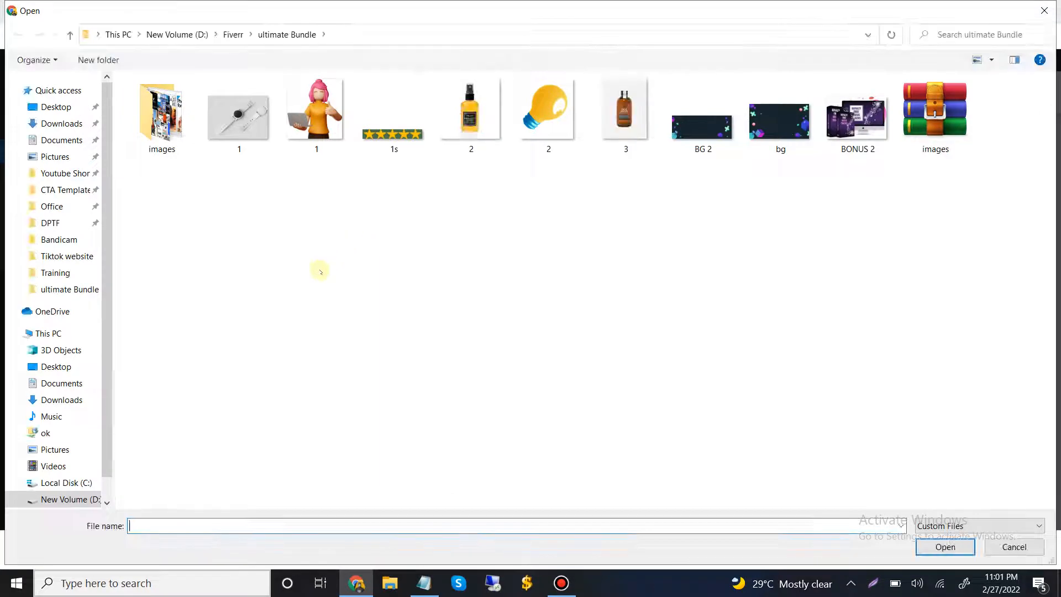
pyautogui.click(494, 128)
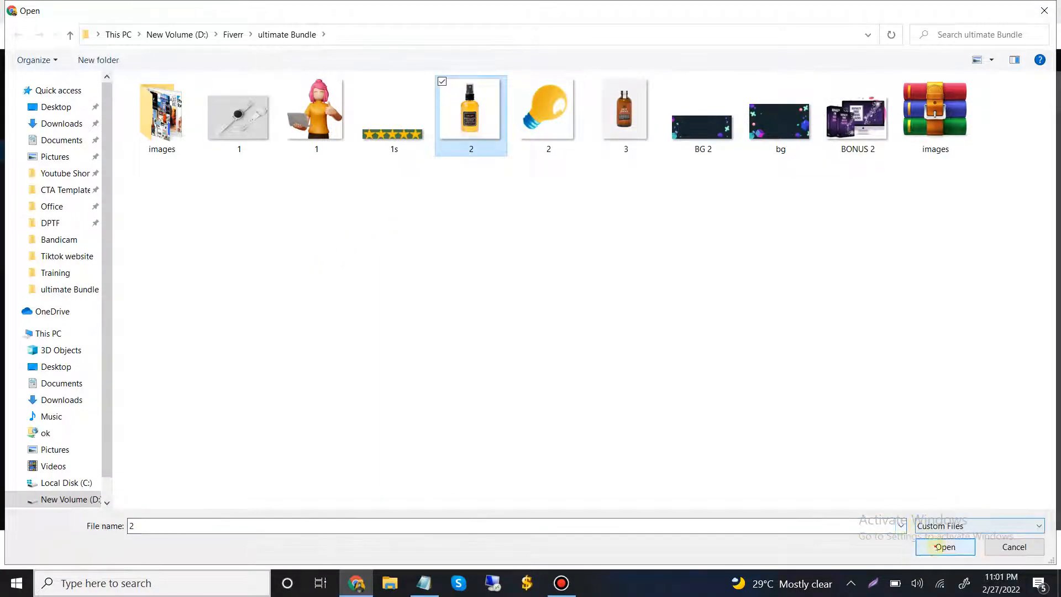
pyautogui.click(945, 546)
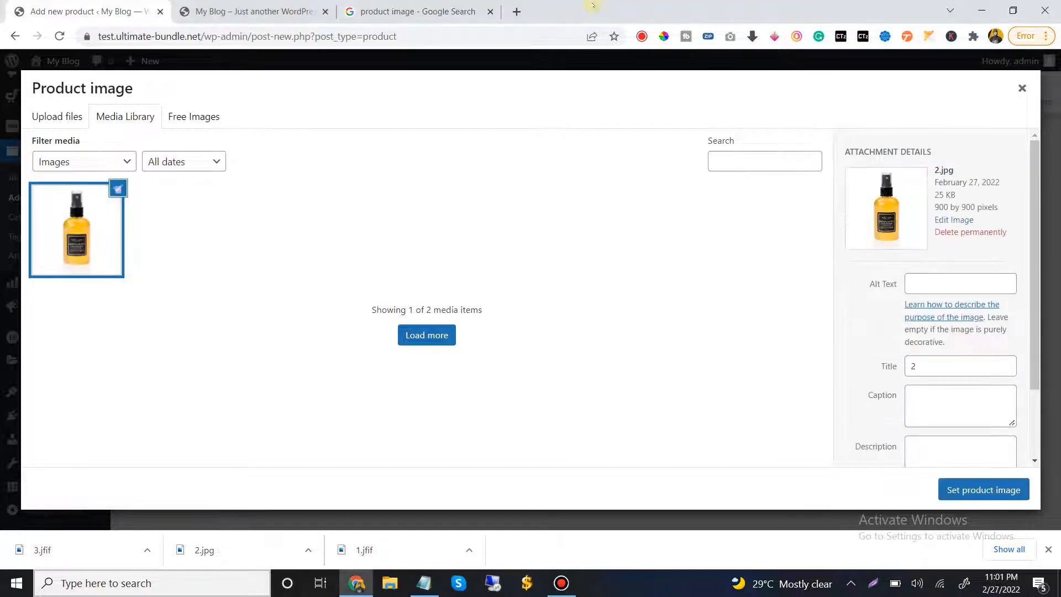
pyautogui.moveTo(589, 3)
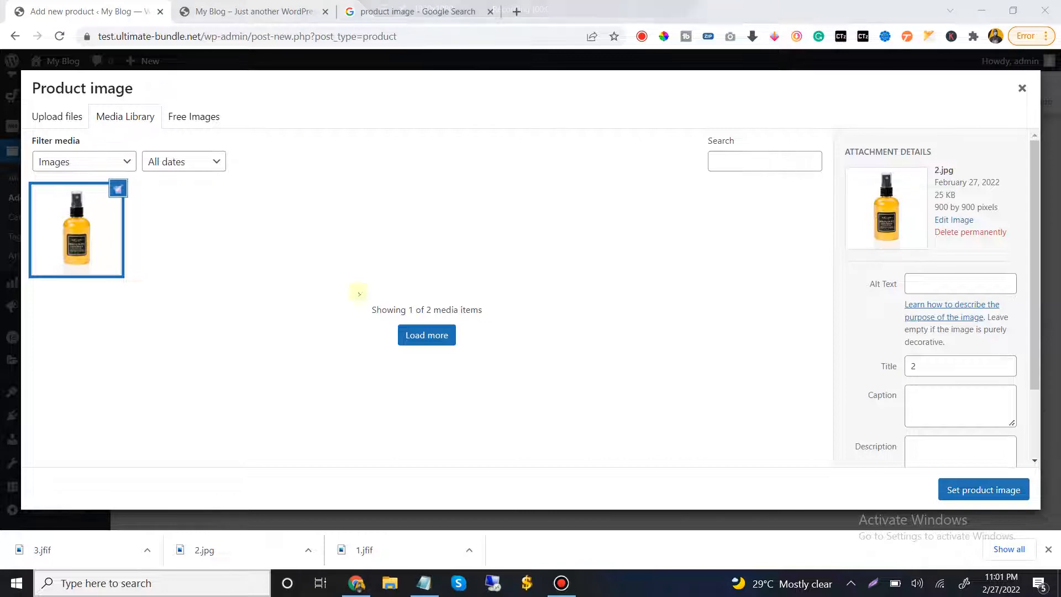
pyautogui.click(95, 218)
pyautogui.click(96, 218)
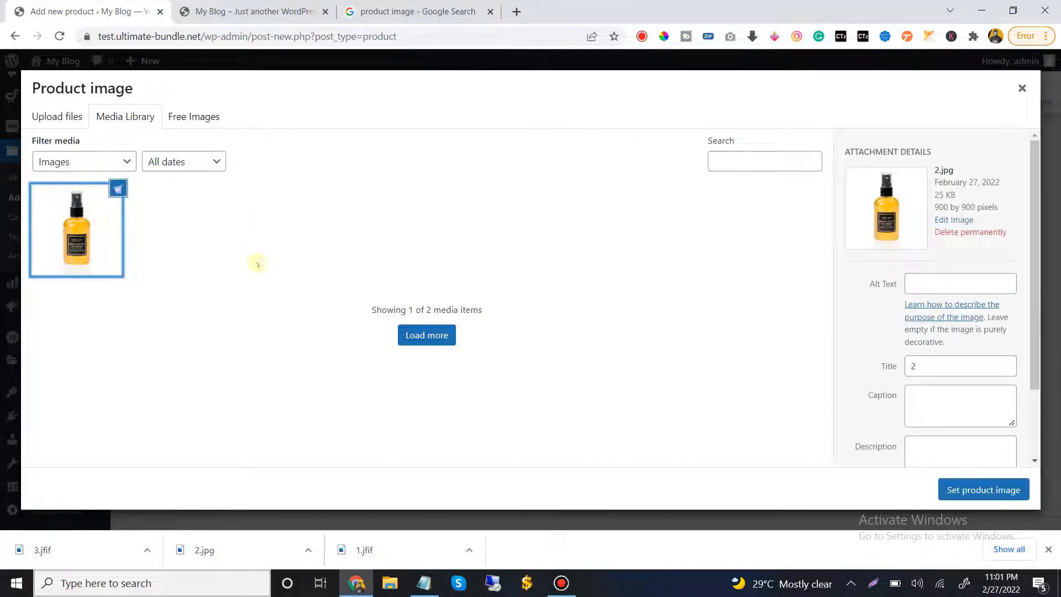
# Set the uploaded 2.jpg as the product image and publish the product
pyautogui.scroll(-3, 909, 348)
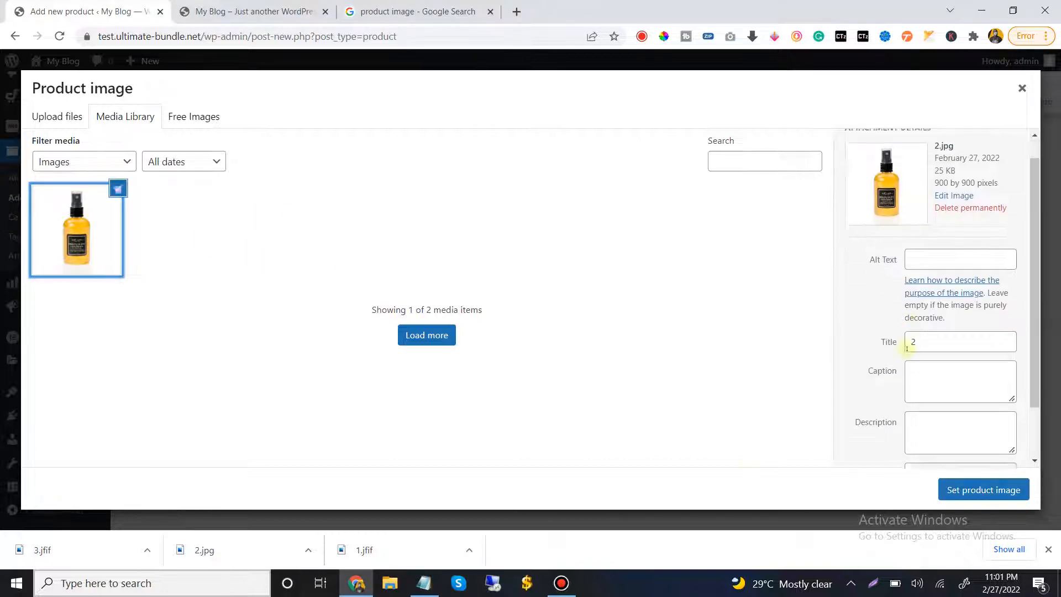
pyautogui.click(984, 490)
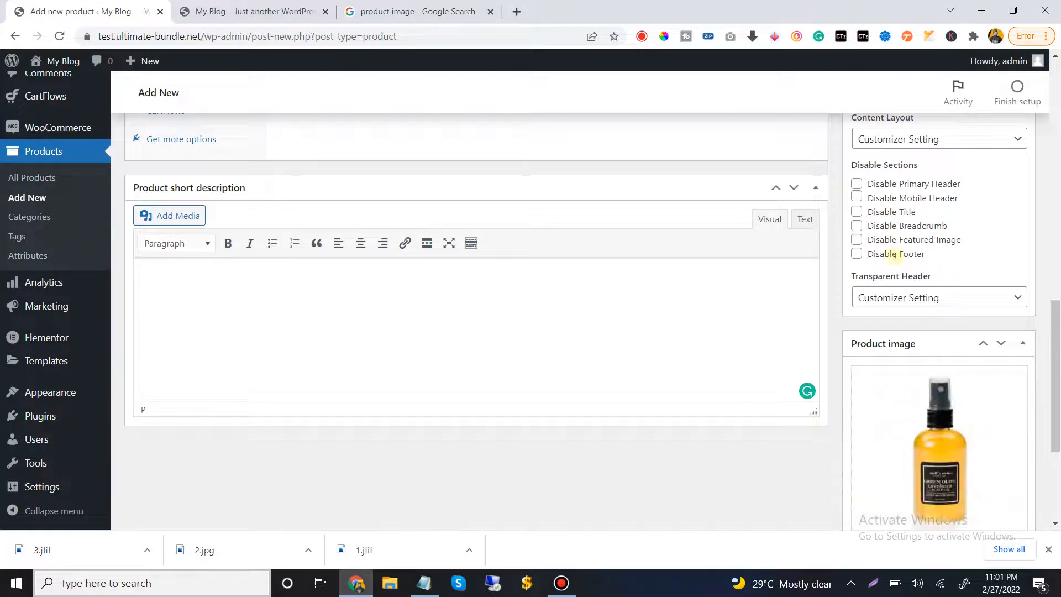
pyautogui.scroll(15, 995, 277)
pyautogui.click(1001, 316)
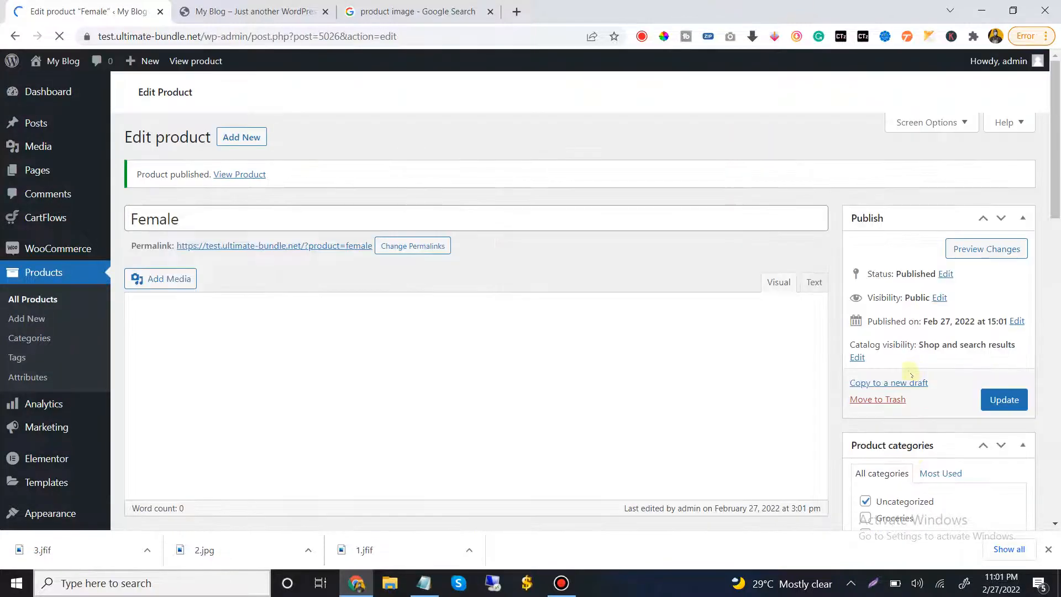
# Assign the published product only to the Juice category and update it
pyautogui.scroll(-5, 911, 376)
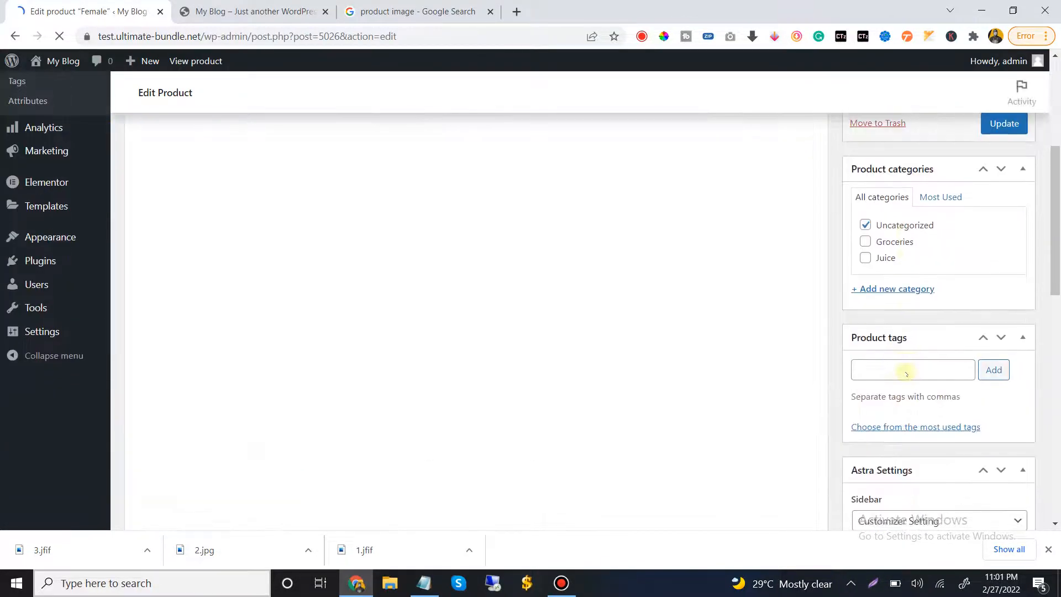
pyautogui.scroll(-3, 918, 387)
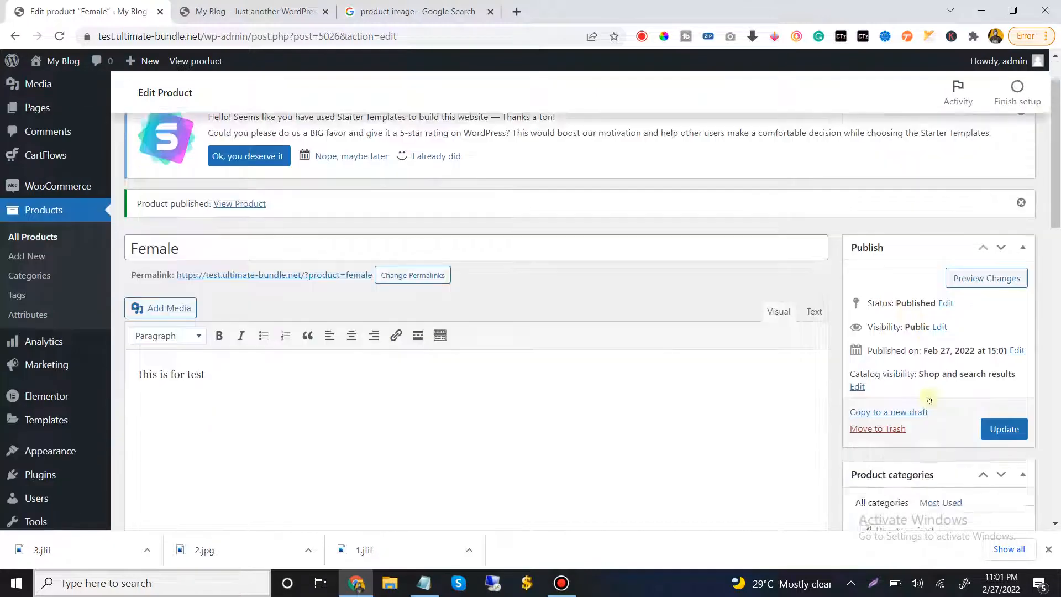
pyautogui.scroll(-5, 928, 399)
pyautogui.click(882, 264)
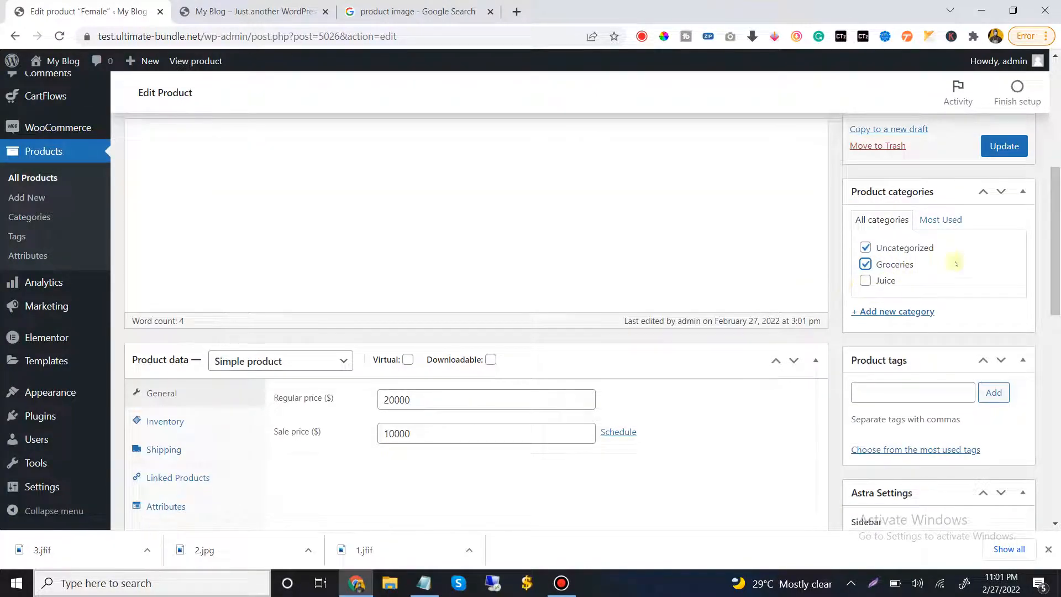
pyautogui.click(865, 280)
pyautogui.click(865, 265)
pyautogui.click(995, 149)
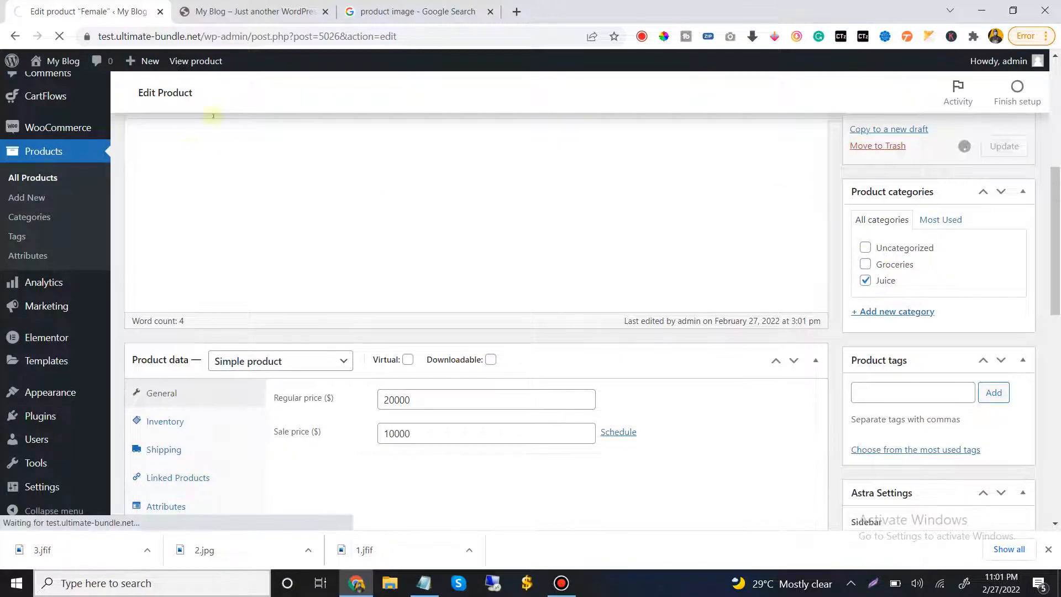
# Reload the store homepage in its open tab and examine the Best Selling and trending product sections for the new product
pyautogui.click(254, 11)
pyautogui.click(59, 36)
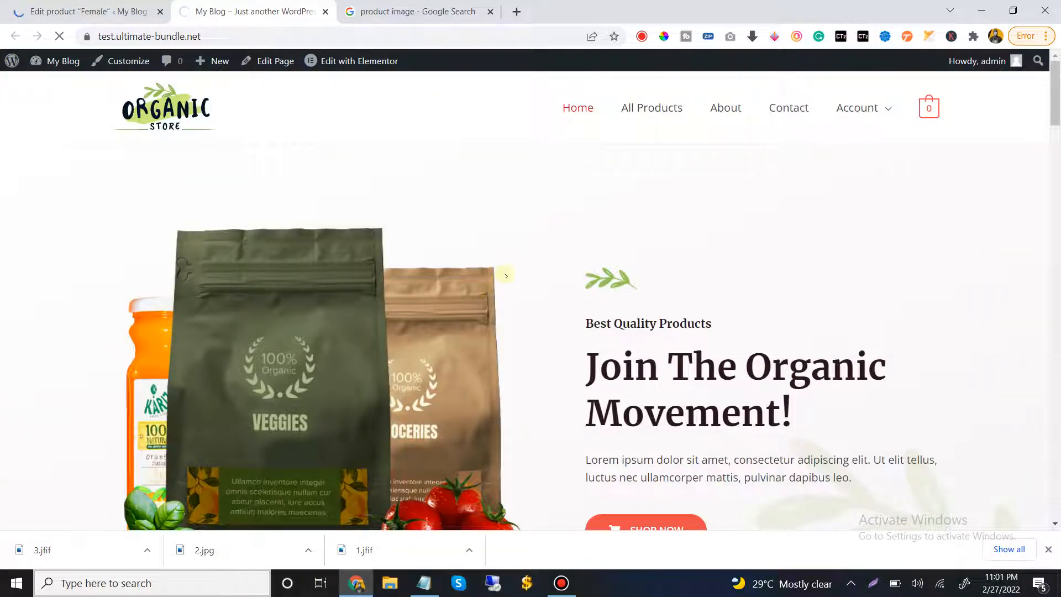
pyautogui.scroll(-10, 552, 255)
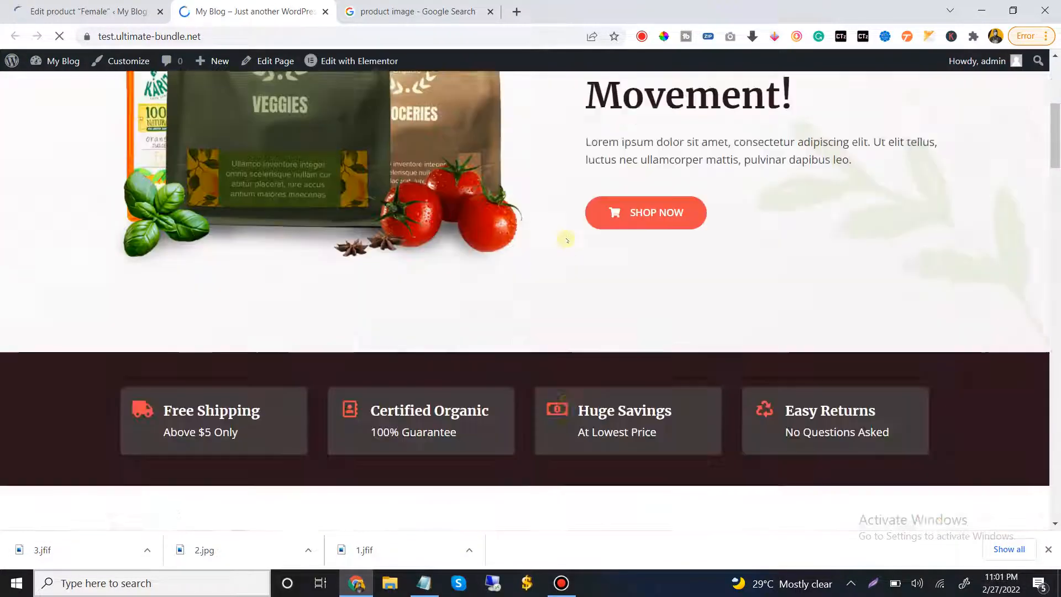
pyautogui.scroll(-4, 567, 240)
pyautogui.scroll(10, 567, 241)
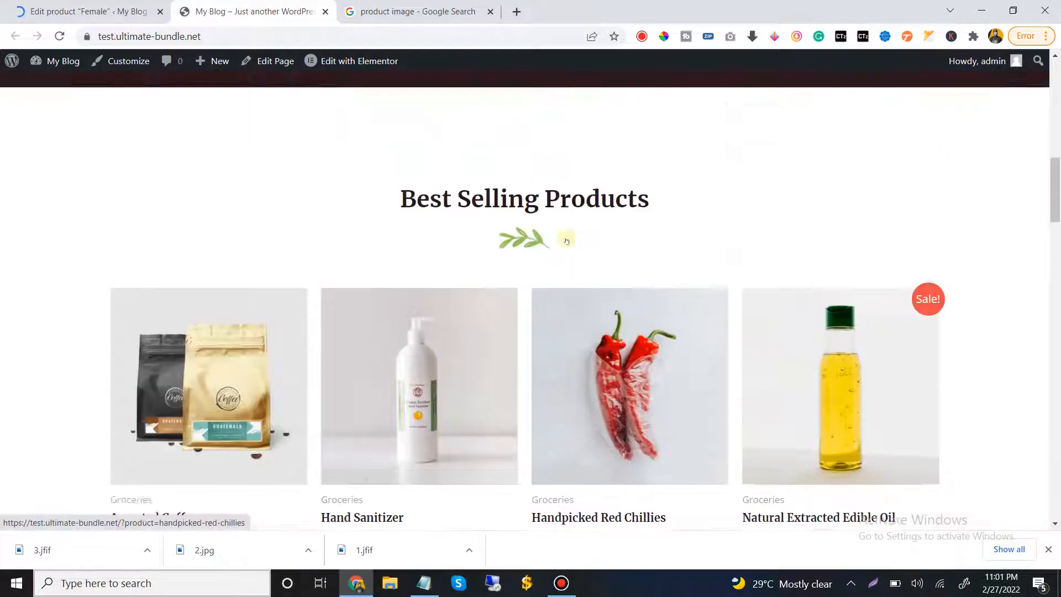
pyautogui.scroll(-15, 566, 241)
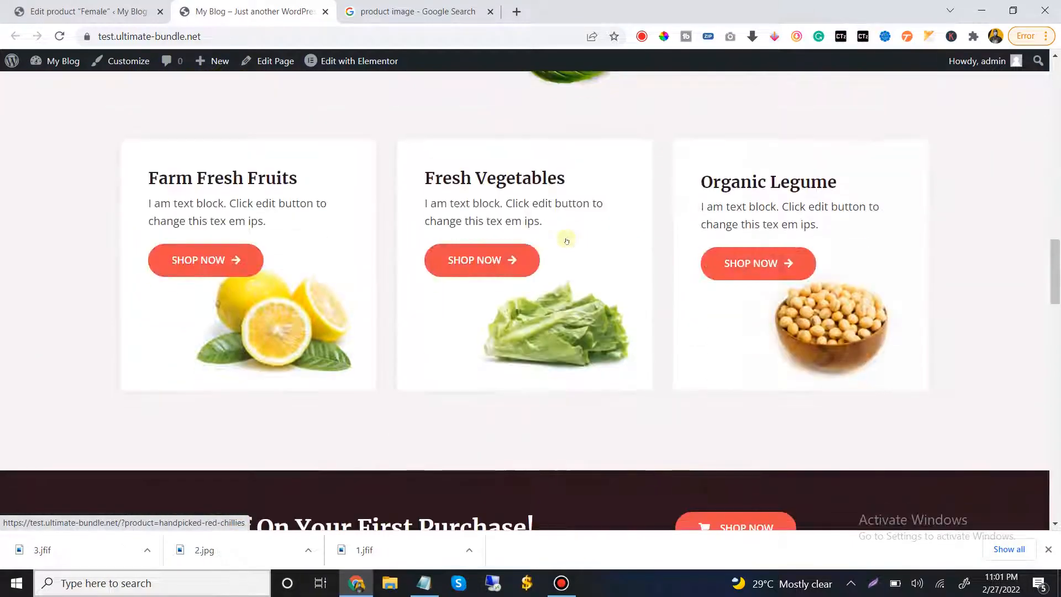
pyautogui.scroll(-6, 567, 241)
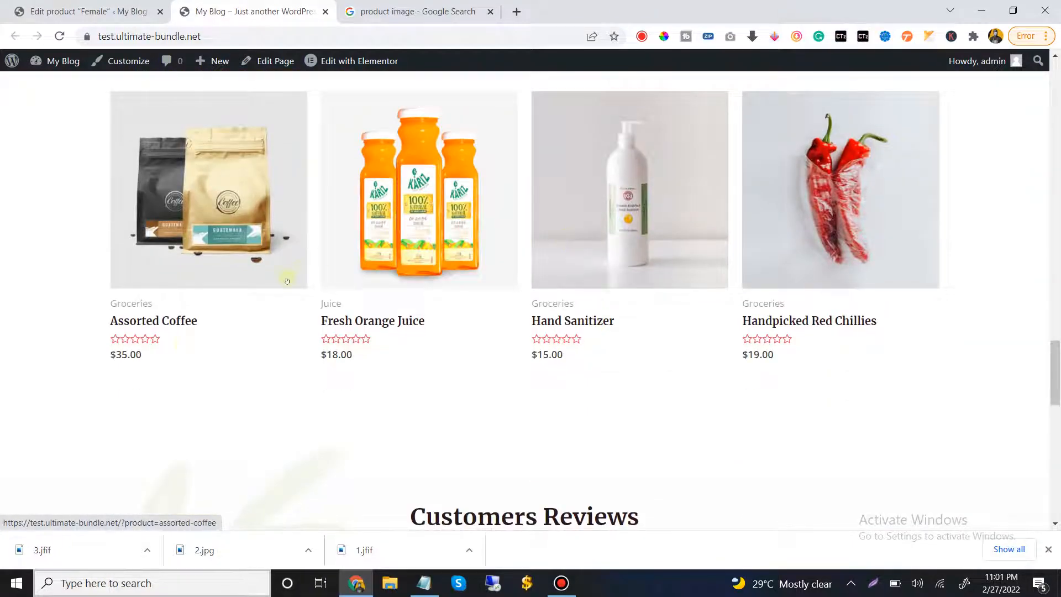
pyautogui.scroll(-6, 714, 322)
pyautogui.scroll(20, 907, 239)
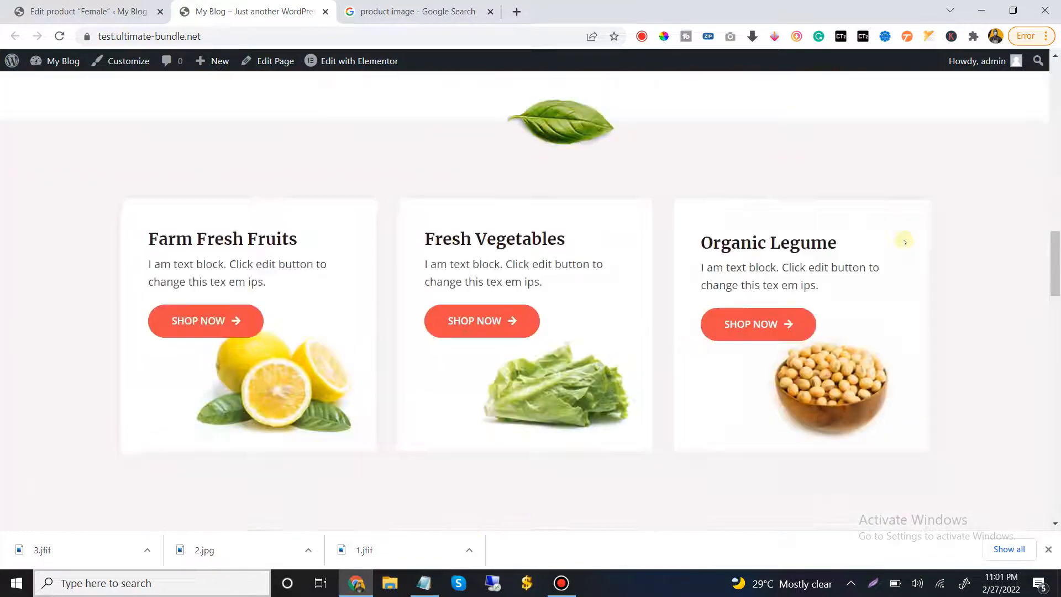
# Open the store's All Products page on the live site and examine the listing for the new Female product
pyautogui.scroll(10, 874, 241)
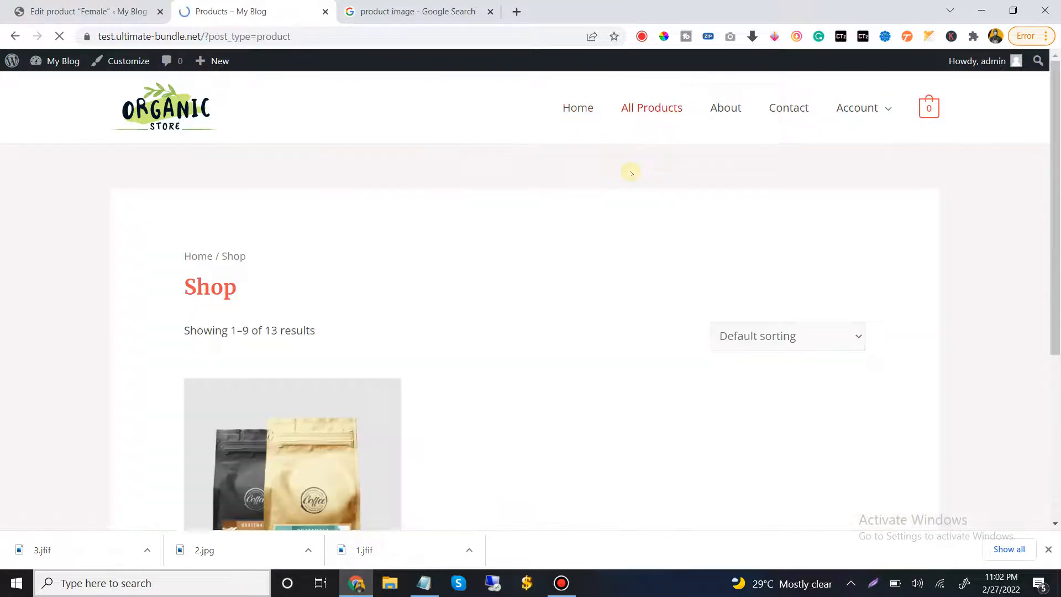
pyautogui.scroll(-6, 601, 173)
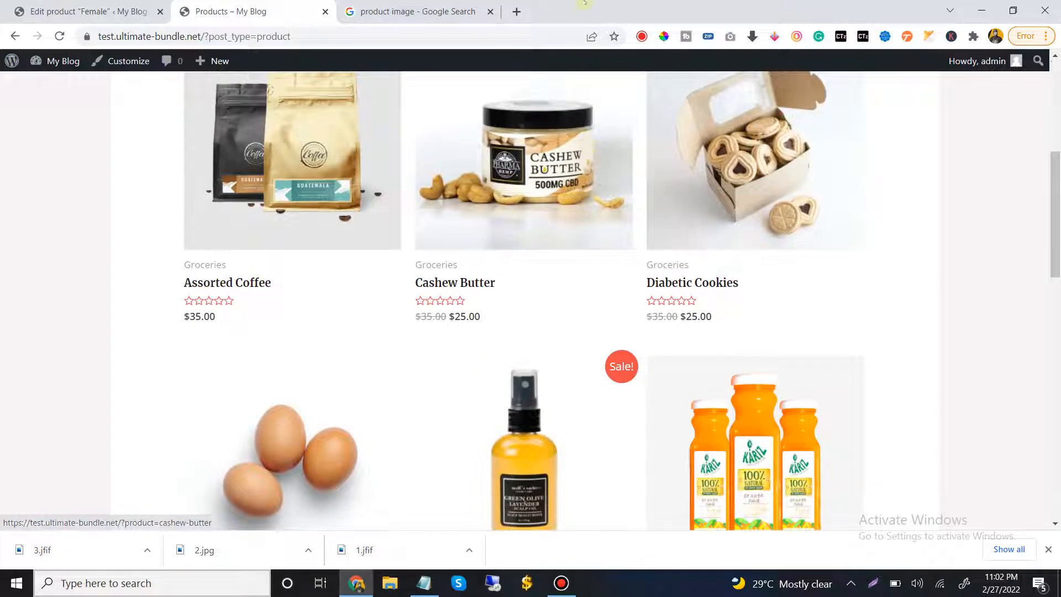
pyautogui.scroll(-5, 645, 229)
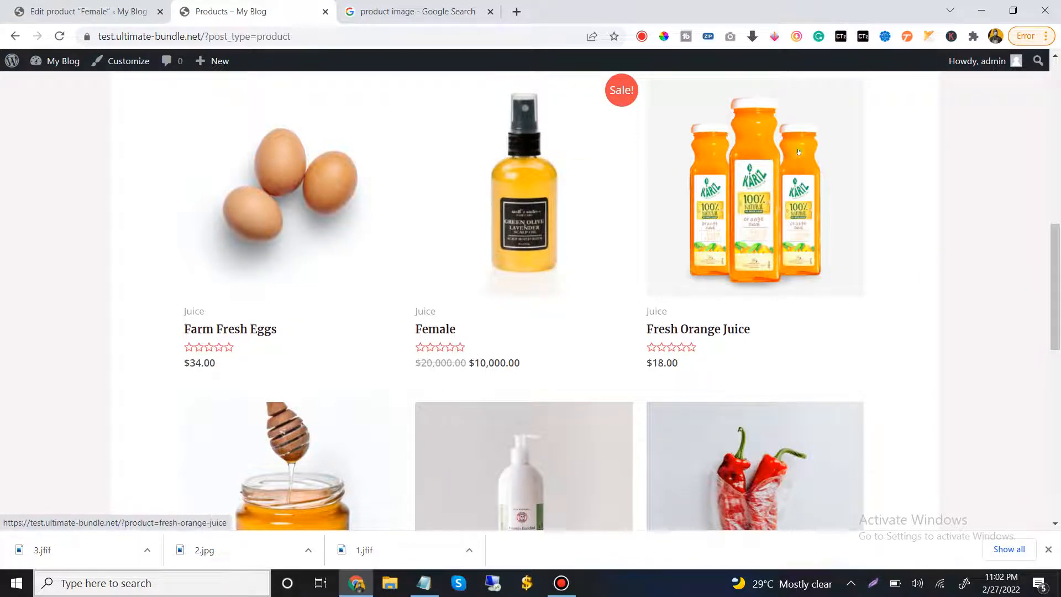
pyautogui.scroll(4, 273, 190)
pyautogui.scroll(-9, 391, 171)
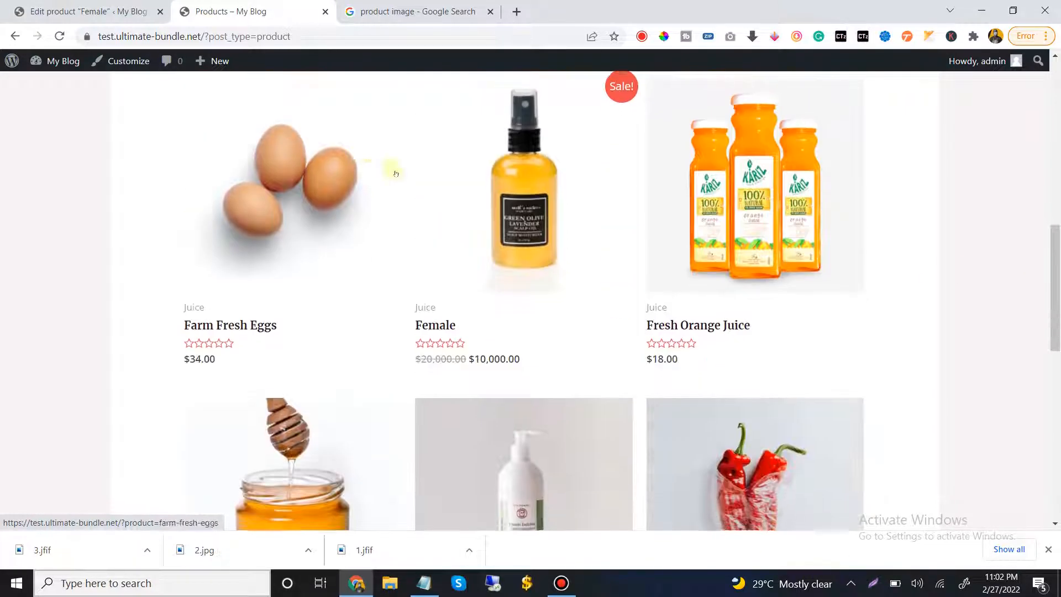
# Return to the WordPress admin tab and open the list of all products
pyautogui.click(83, 11)
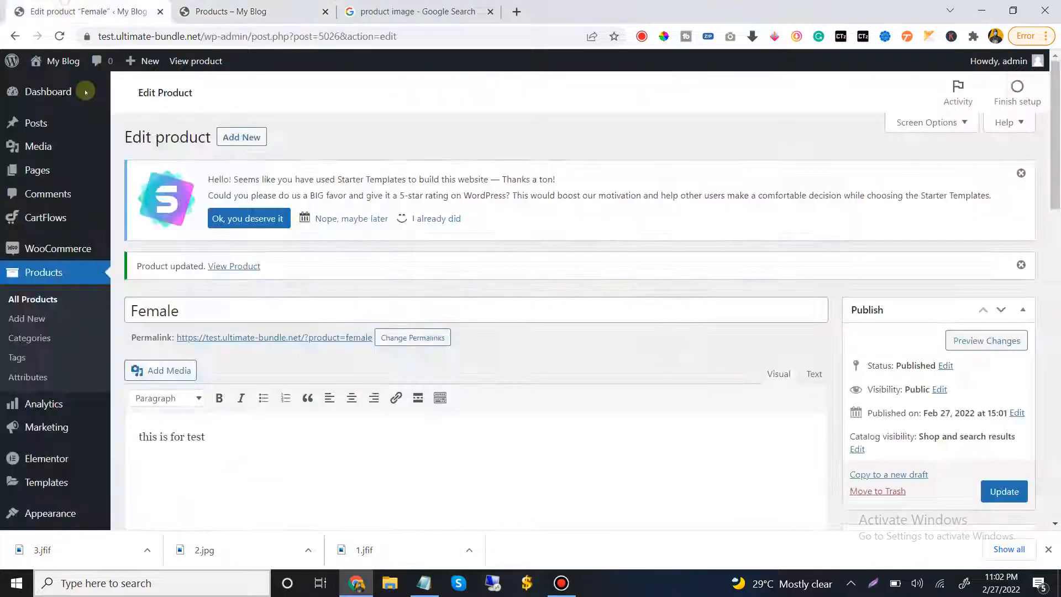
pyautogui.click(32, 299)
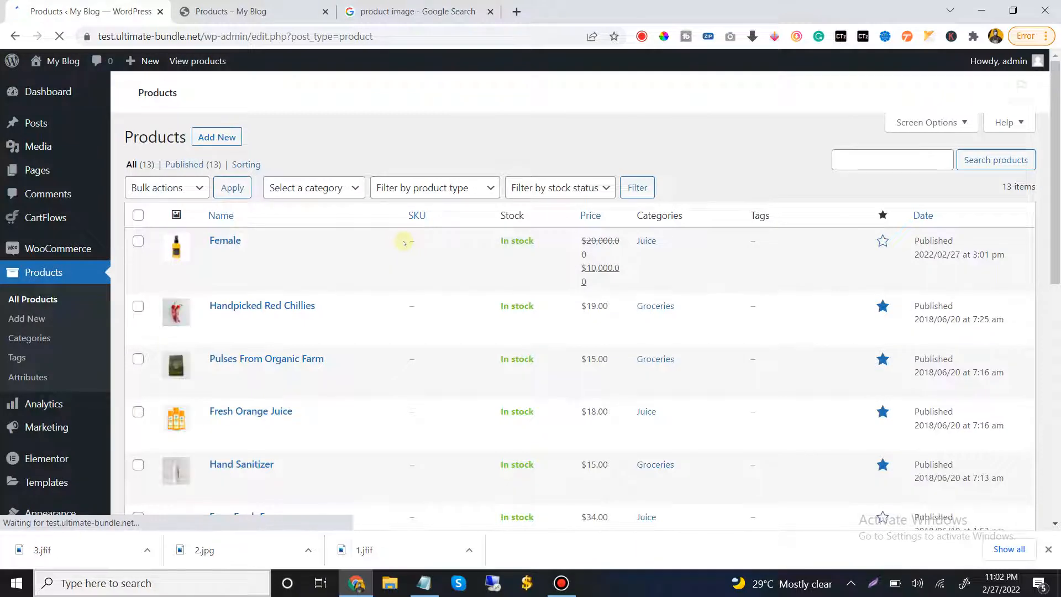
pyautogui.scroll(-3, 431, 315)
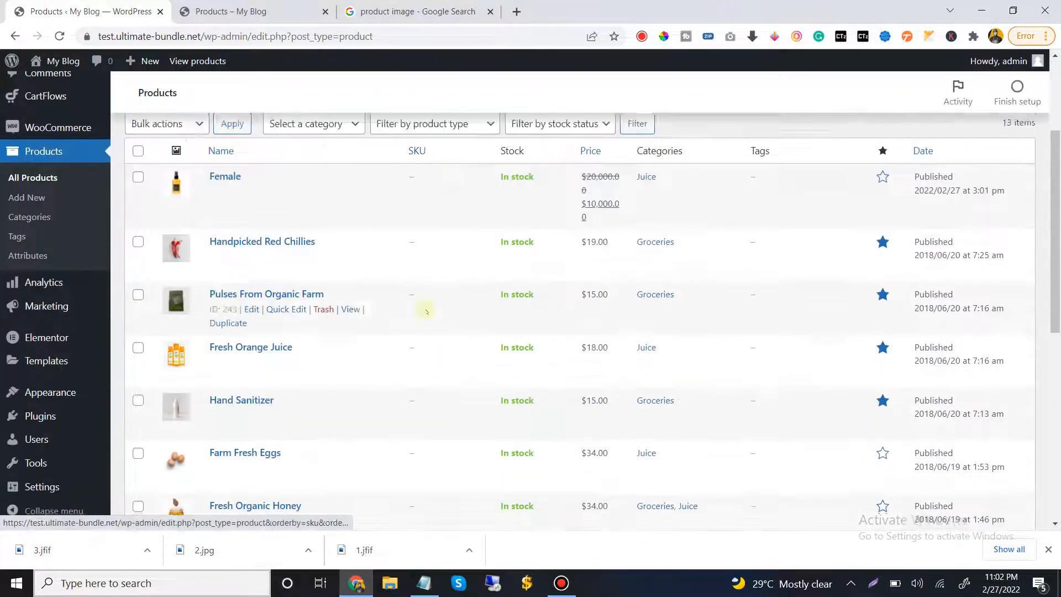
# Move the seven demo products from Handpicked Red Chillies through Natural Extracted Edible Oil to the trash in bulk
pyautogui.moveTo(249, 215)
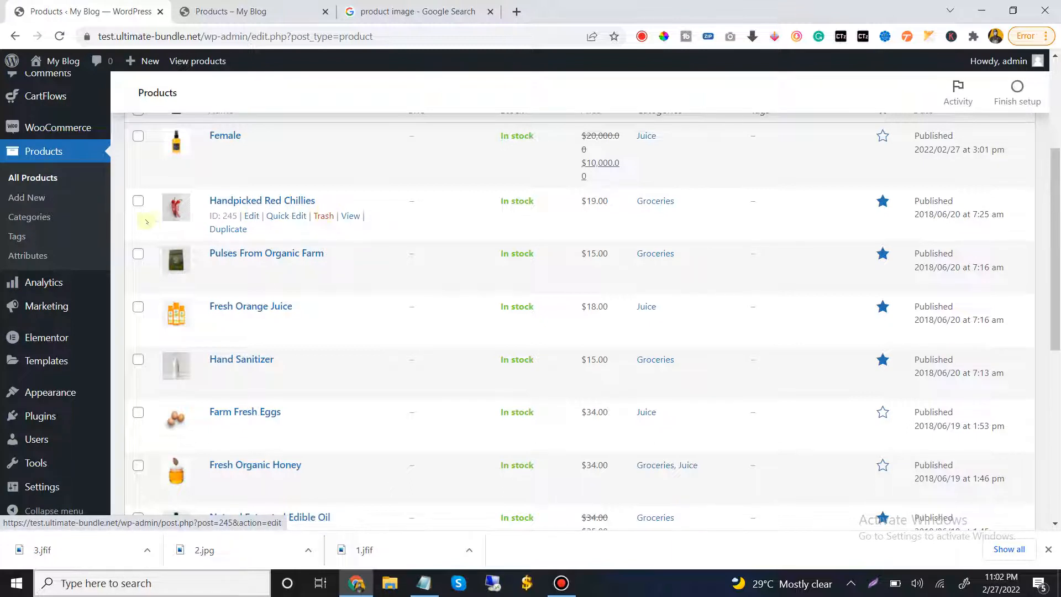
pyautogui.click(138, 200)
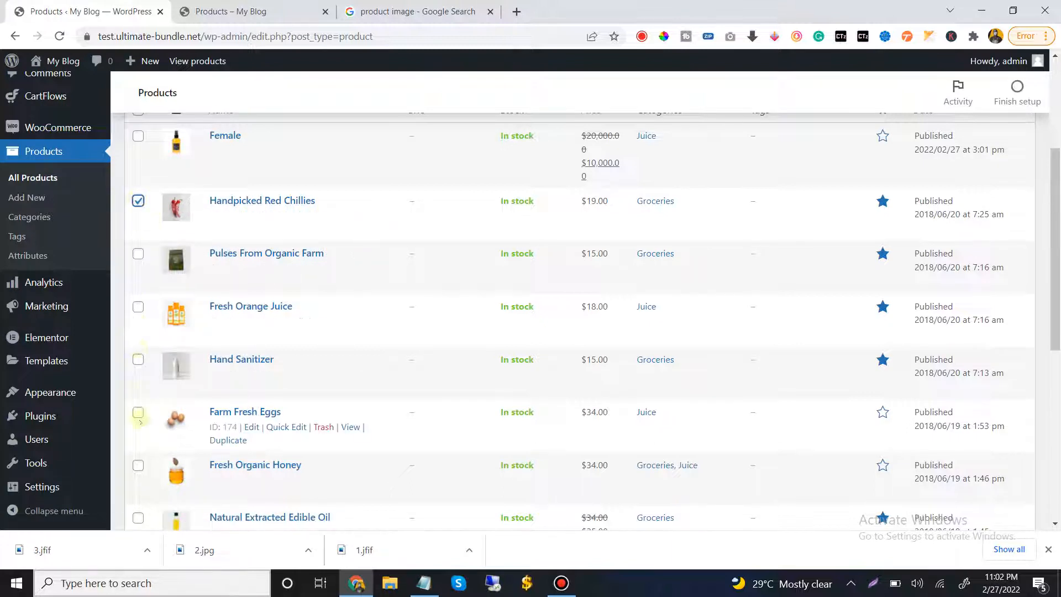
pyautogui.click(138, 253)
pyautogui.click(138, 306)
pyautogui.click(138, 359)
pyautogui.click(139, 412)
pyautogui.click(139, 466)
pyautogui.scroll(-2, 138, 464)
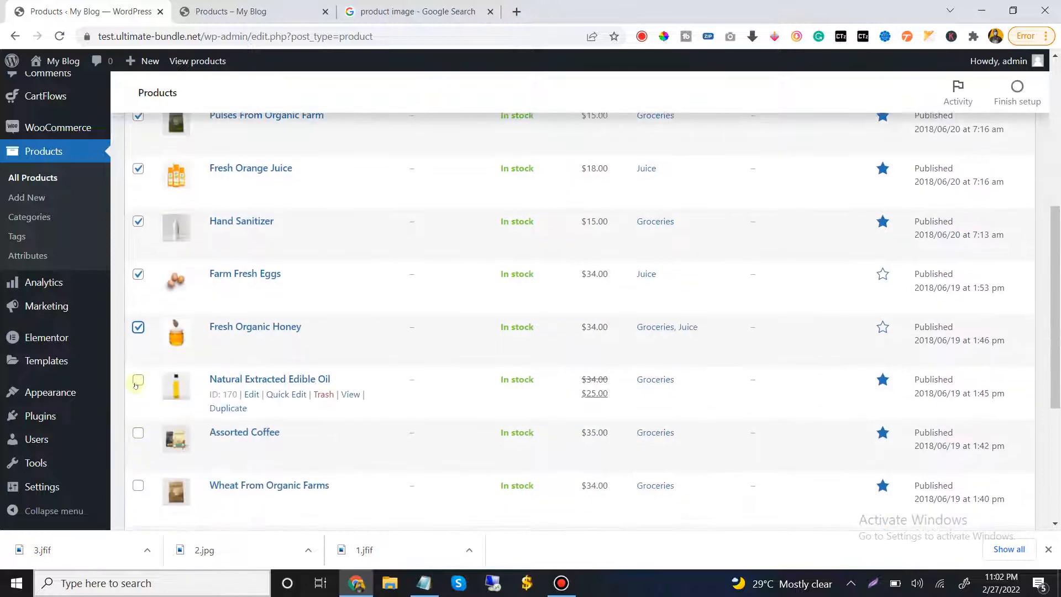
pyautogui.click(138, 381)
pyautogui.scroll(5, 260, 248)
pyautogui.scroll(-1, 260, 248)
pyautogui.scroll(1, 254, 232)
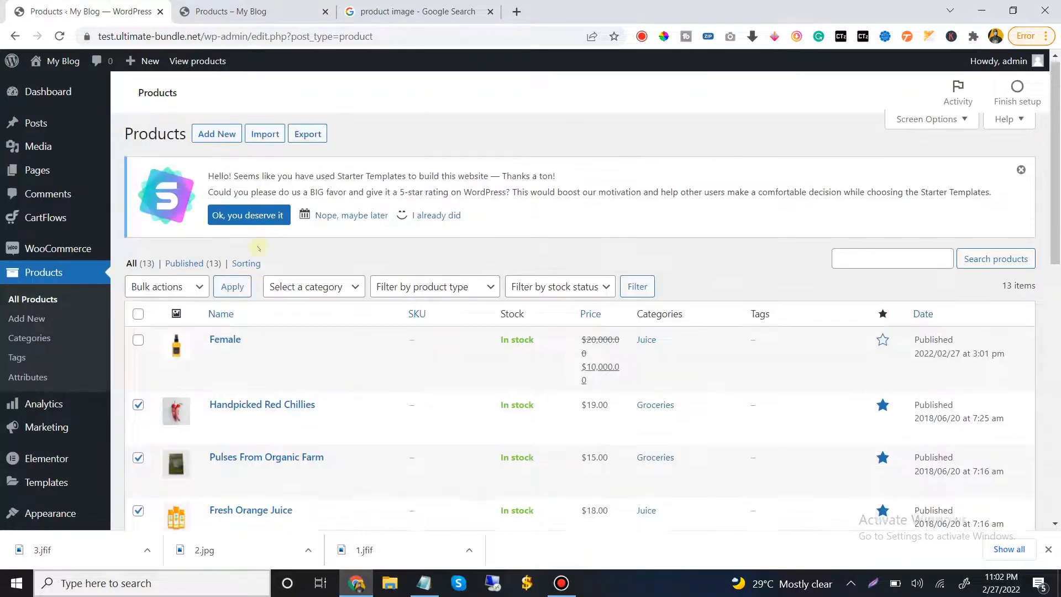
pyautogui.click(159, 290)
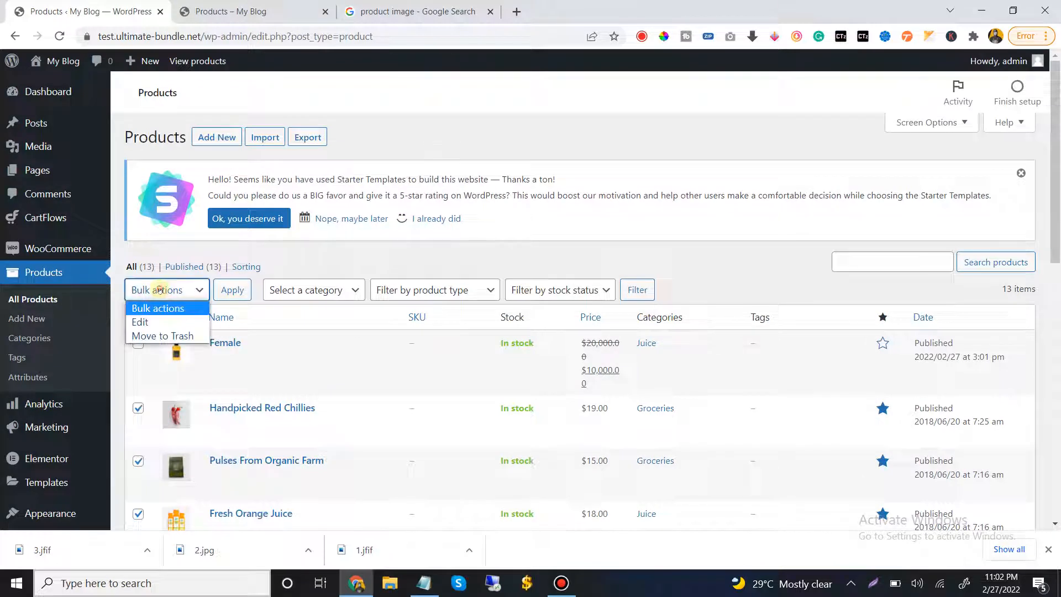
pyautogui.click(163, 336)
pyautogui.click(224, 293)
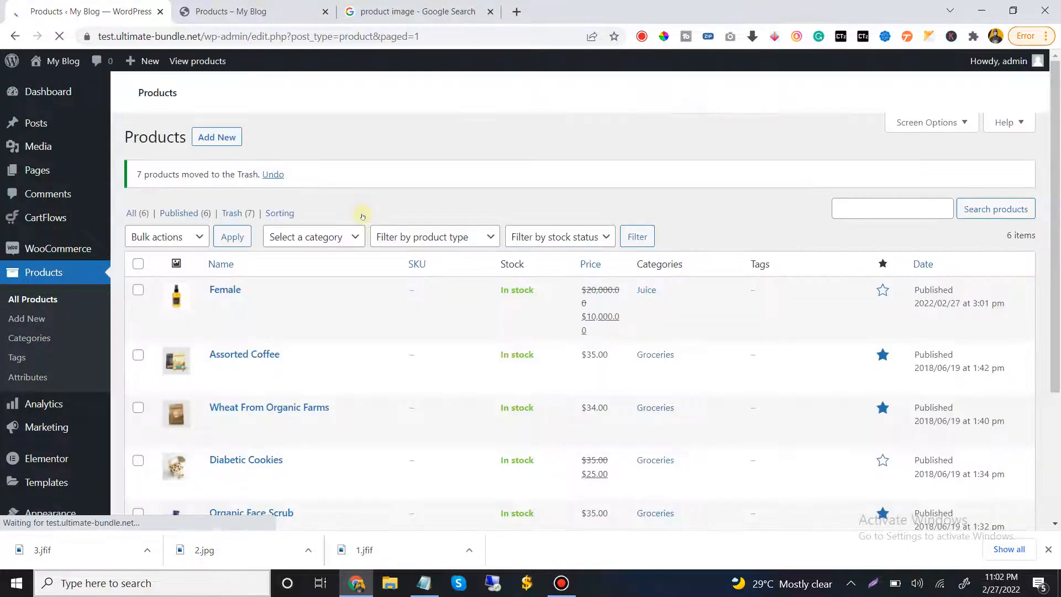
# Open the Female product page from the live shop listing and examine its title, image and description
pyautogui.click(233, 11)
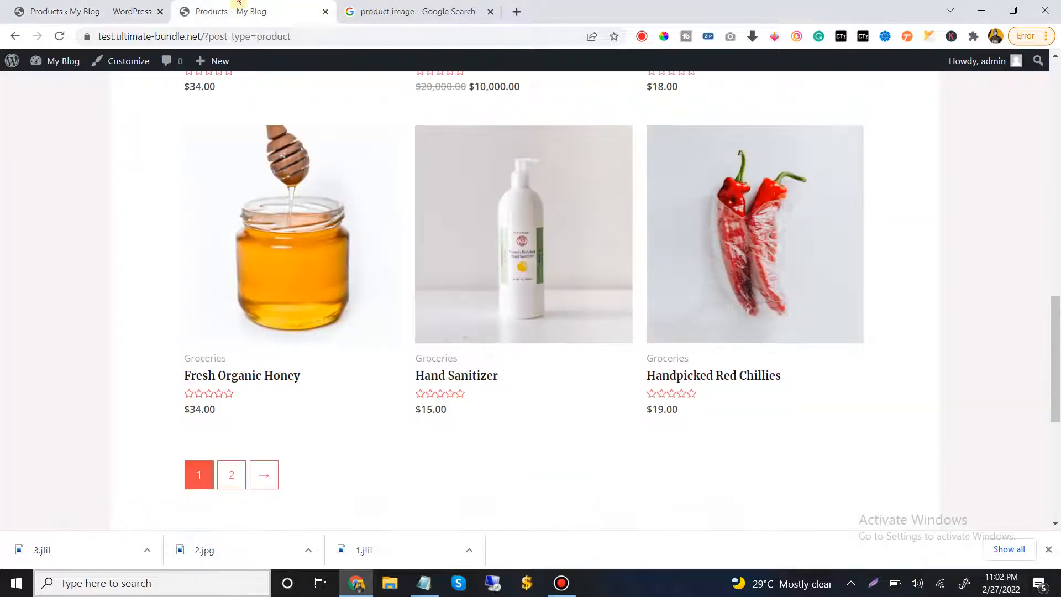
pyautogui.scroll(15, 529, 269)
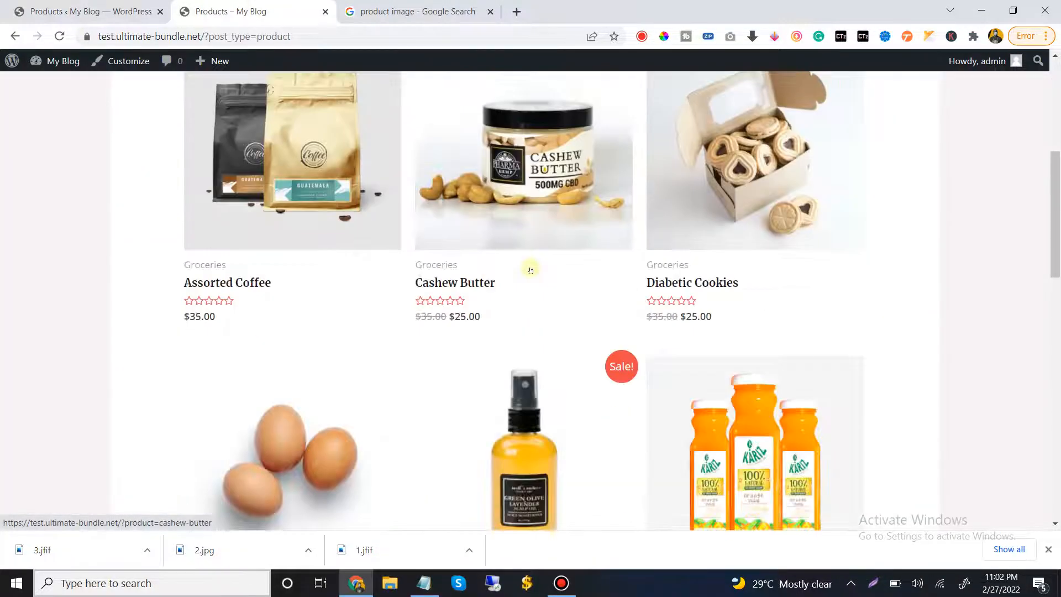
pyautogui.scroll(-5, 518, 228)
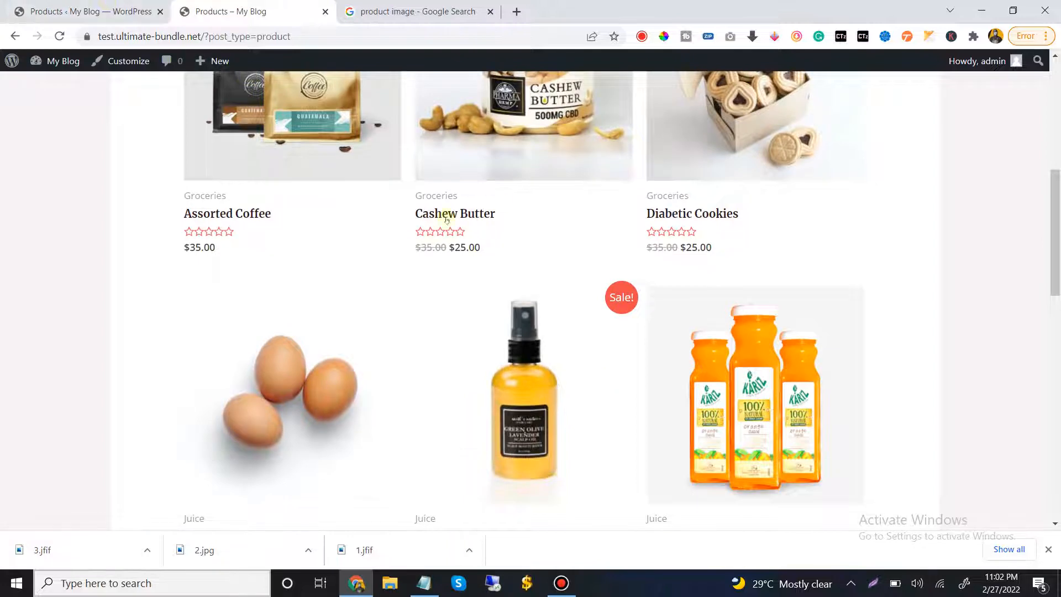
pyautogui.scroll(-4, 429, 216)
pyautogui.click(525, 221)
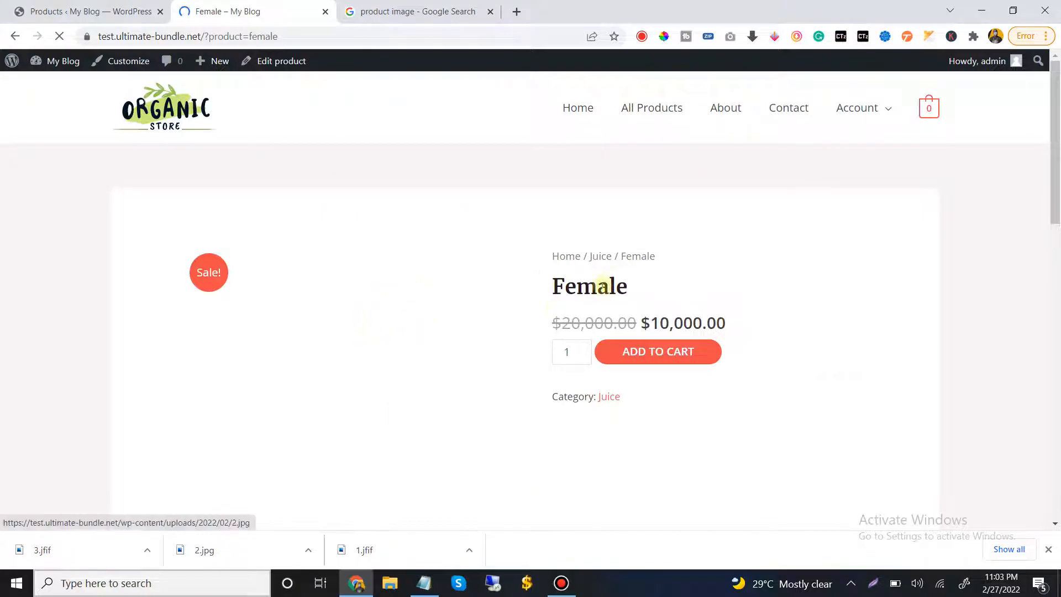
pyautogui.moveTo(675, 294); pyautogui.dragTo(576, 286)
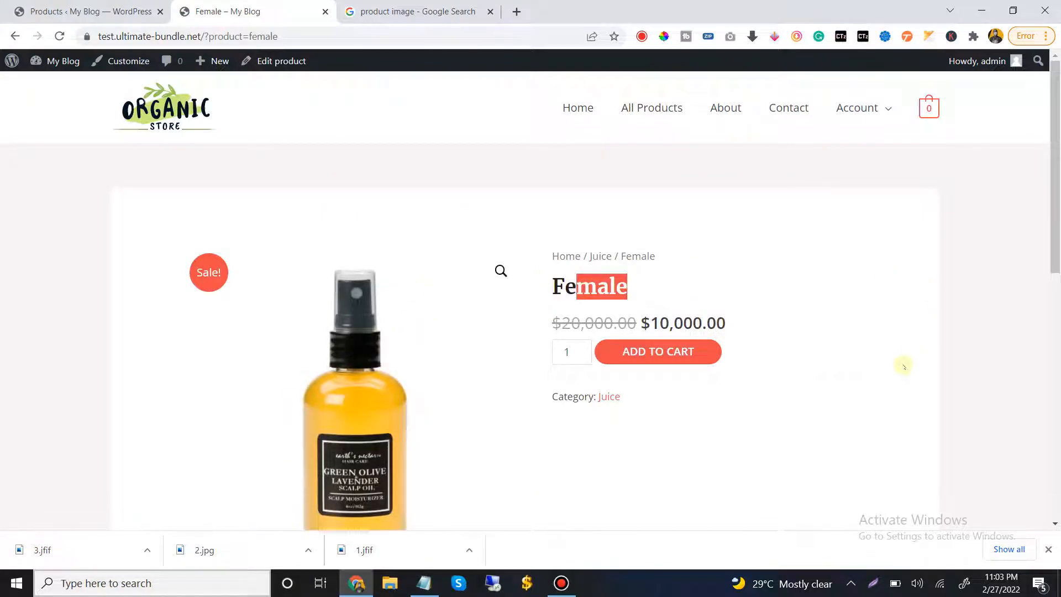
pyautogui.scroll(-7, 903, 366)
pyautogui.scroll(-3, 303, 180)
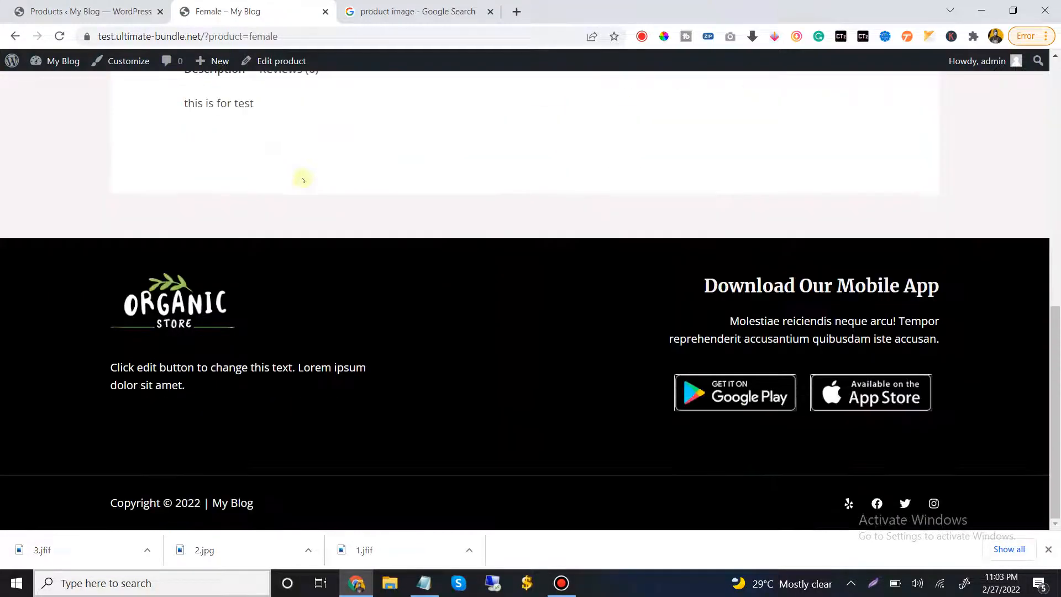
pyautogui.scroll(8, 304, 179)
pyautogui.scroll(3, 304, 181)
# Add one Female product to the cart and review the cart page with its totals
pyautogui.click(675, 352)
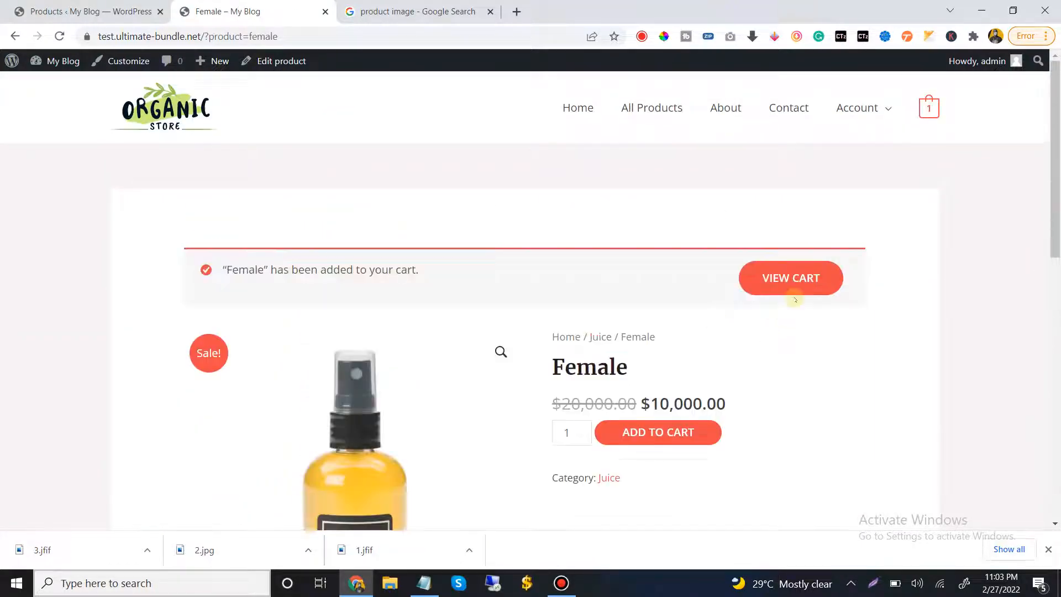
pyautogui.click(796, 279)
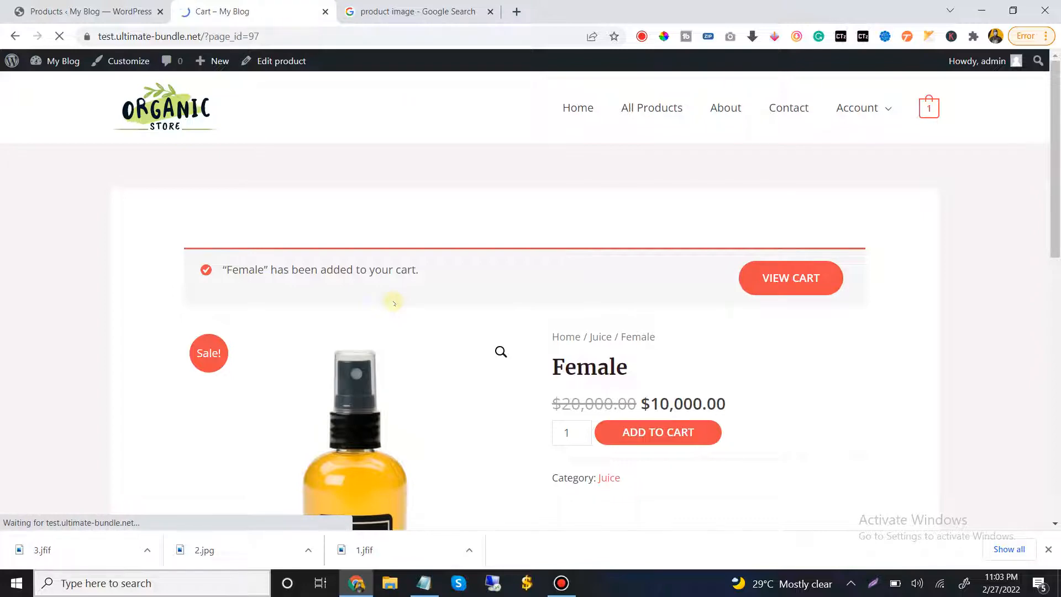
pyautogui.scroll(-7, 415, 268)
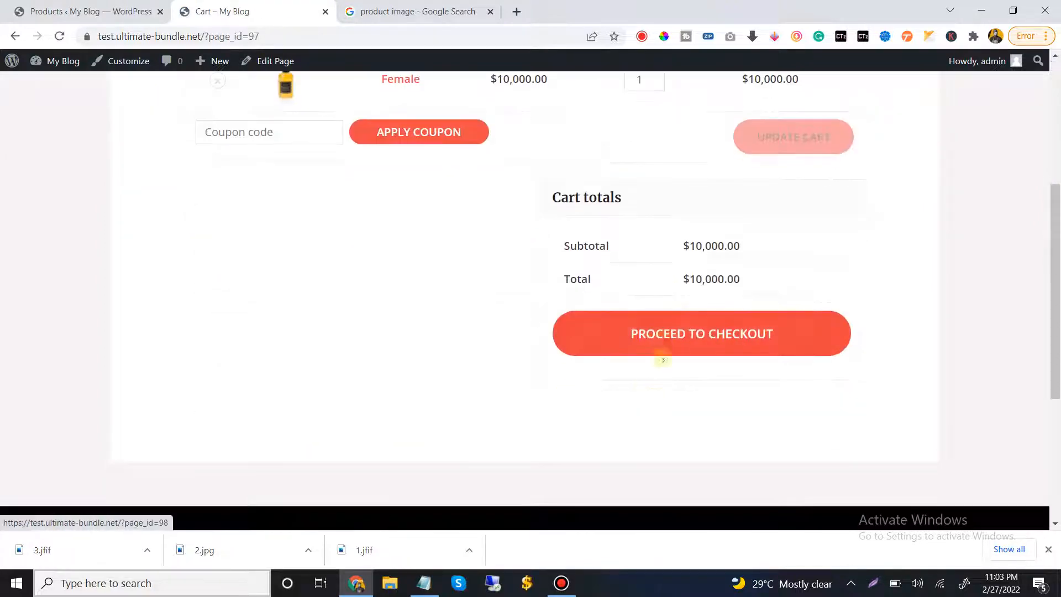
pyautogui.scroll(7, 355, 187)
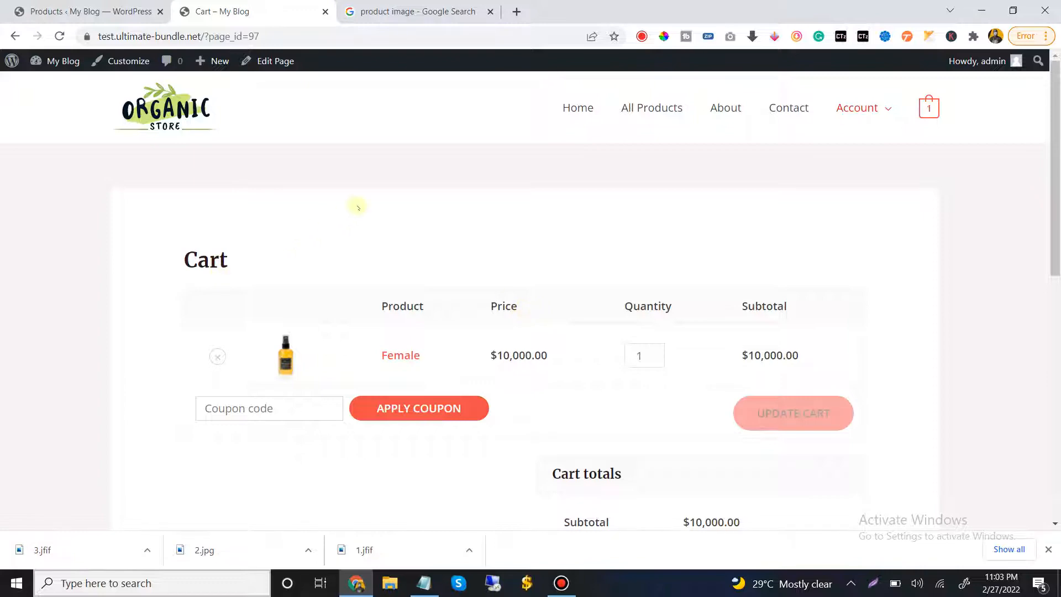
# Return to the admin product list, check the remaining products and open the WooCommerce general settings
pyautogui.click(149, 3)
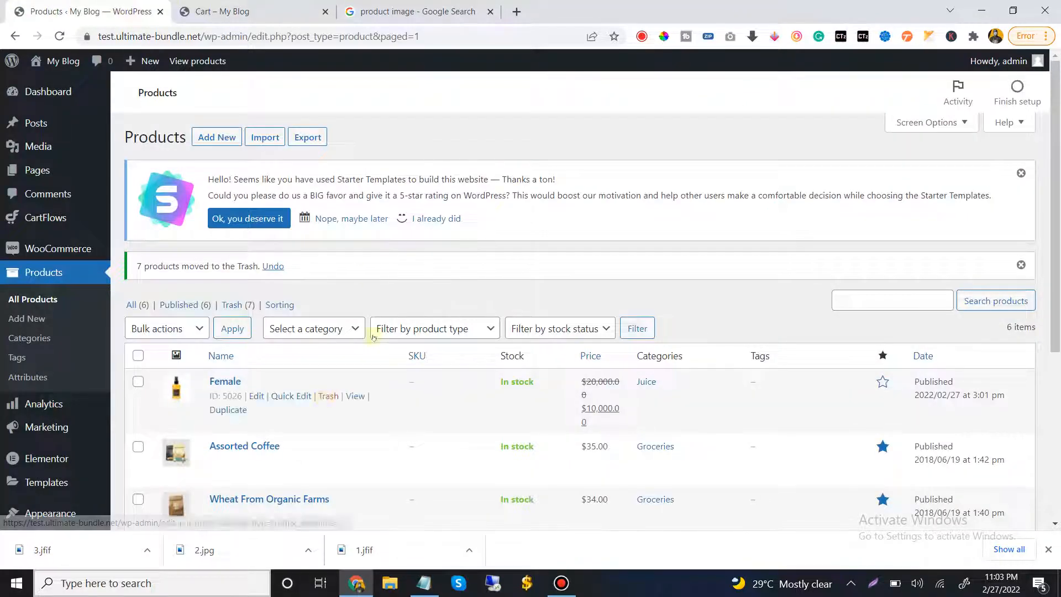
pyautogui.scroll(-2, 321, 264)
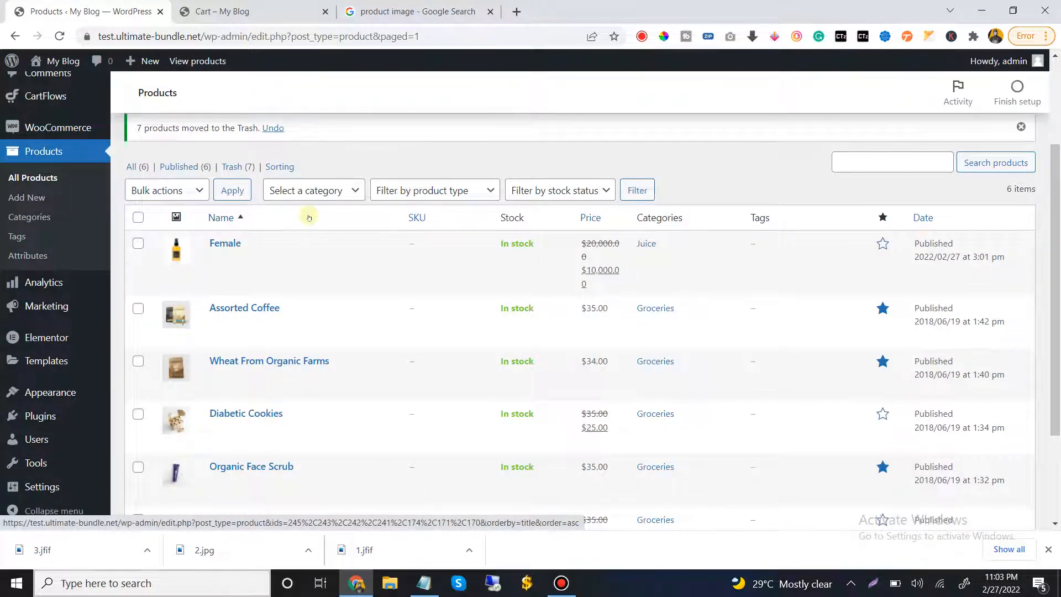
pyautogui.moveTo(76, 133)
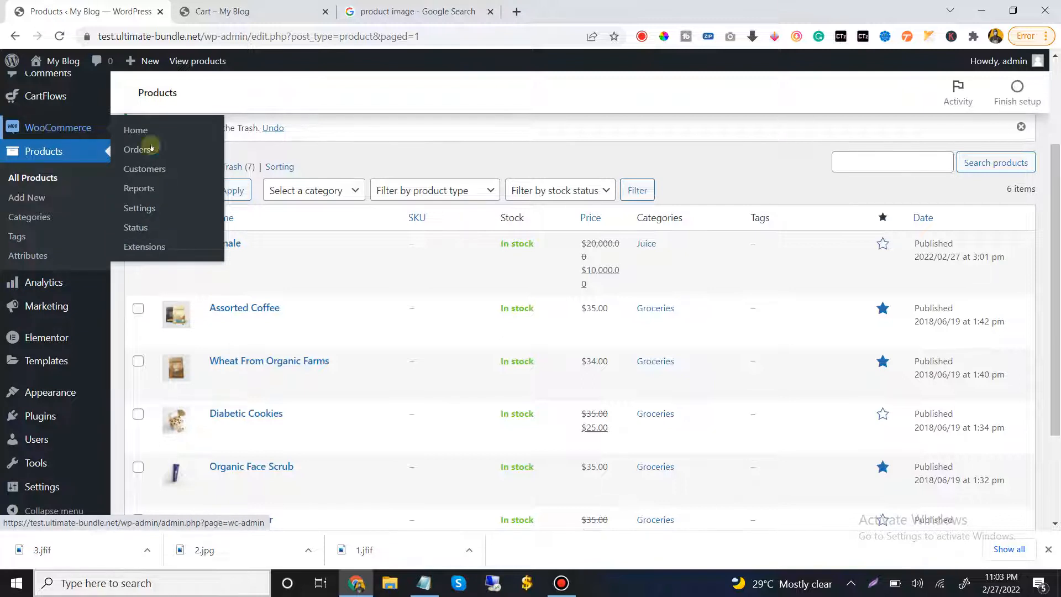
pyautogui.click(154, 205)
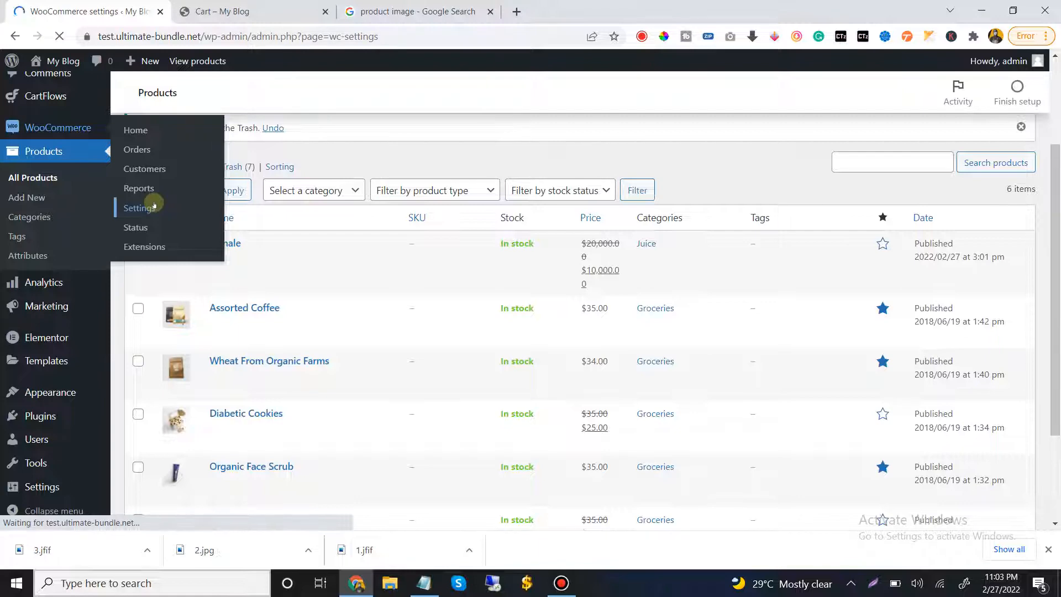
pyautogui.moveTo(594, 6)
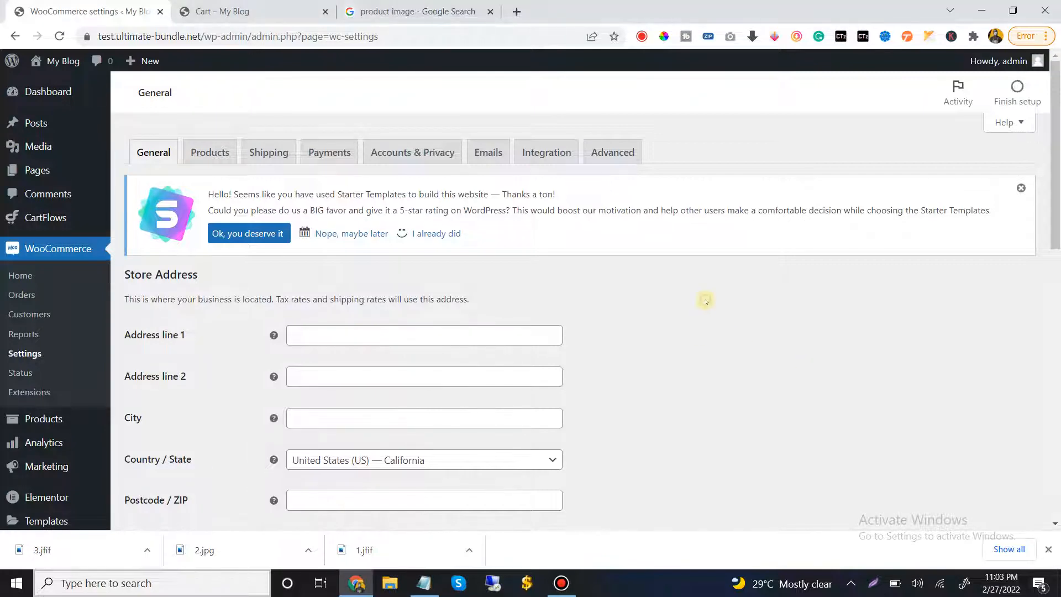
# Fill in the store's address line 1, city and postcode from the first saved address suggestion
pyautogui.scroll(-2, 706, 301)
pyautogui.click(296, 197)
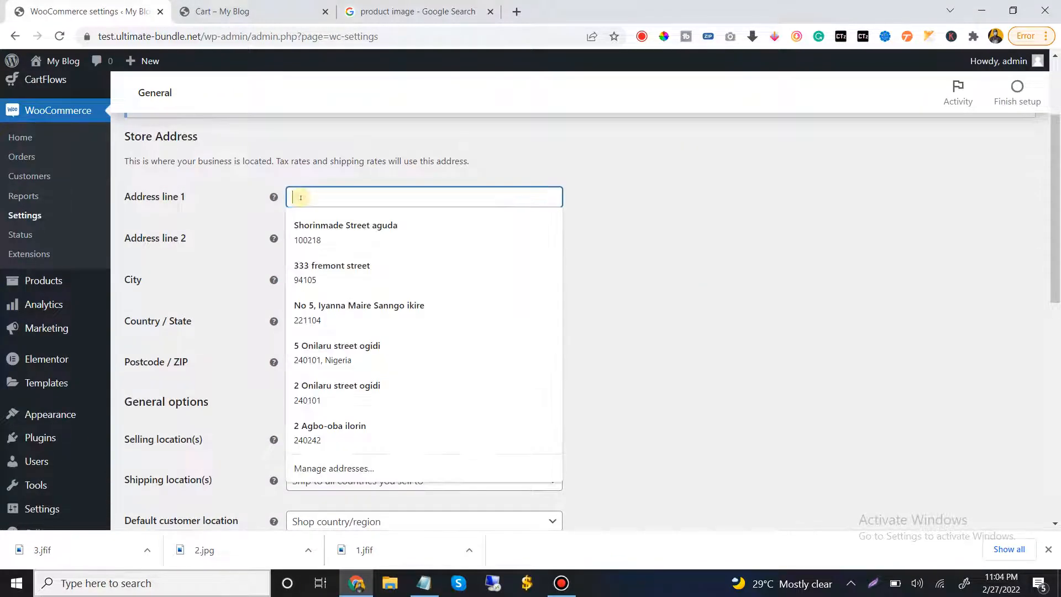
pyautogui.click(309, 229)
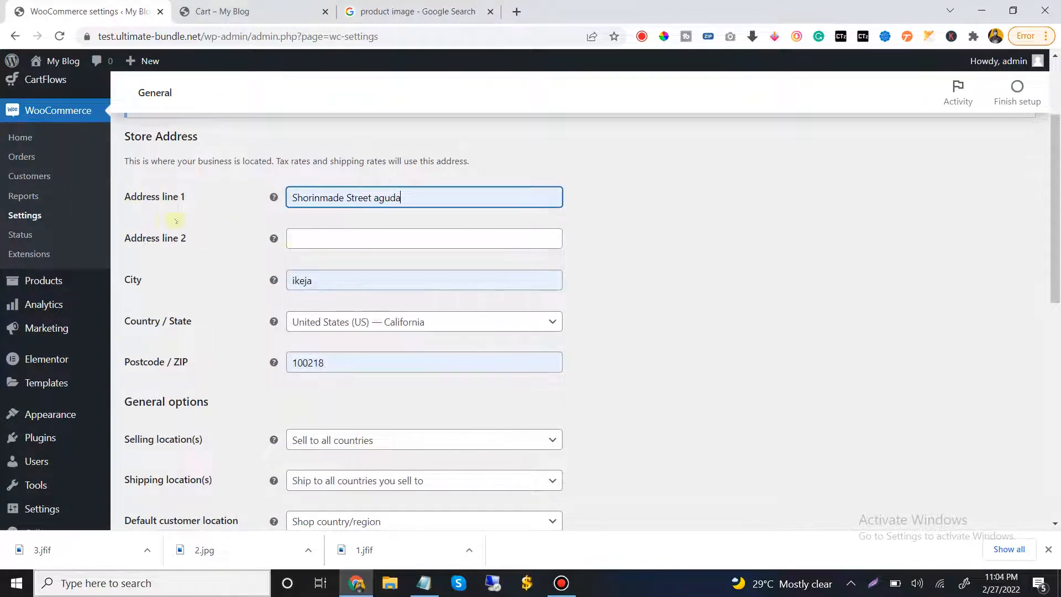
# Restrict the store's selling locations to specific countries and add Nigeria as the only selling country
pyautogui.scroll(-2, 336, 220)
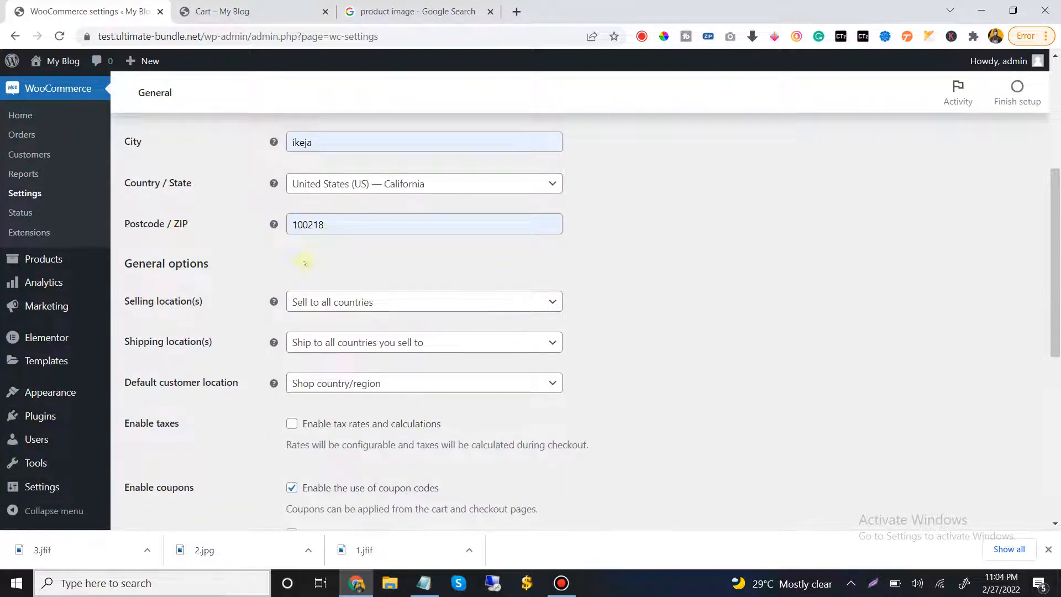
pyautogui.scroll(-1, 149, 200)
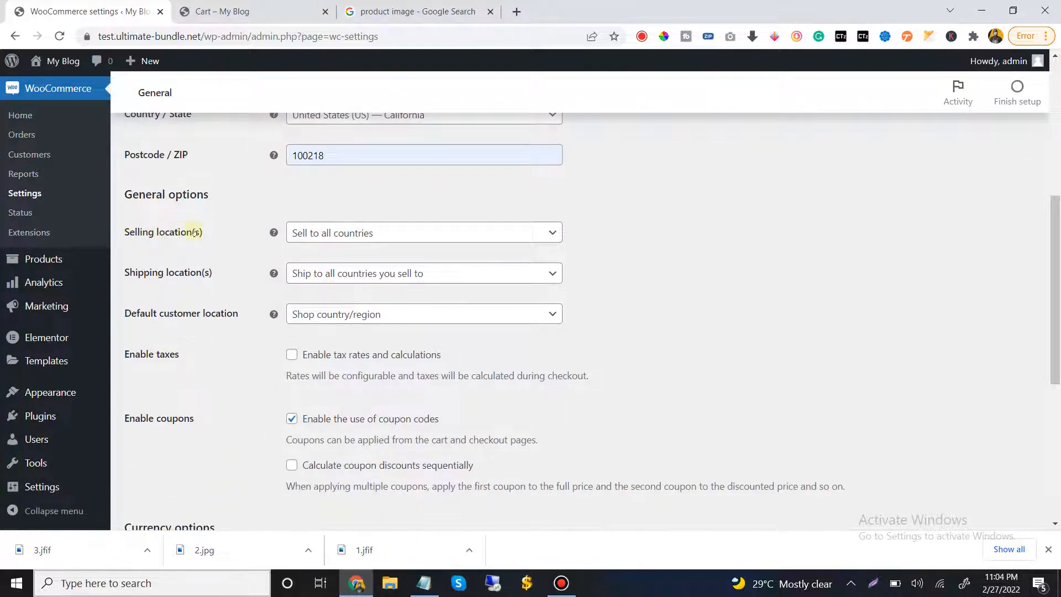
pyautogui.click(423, 231)
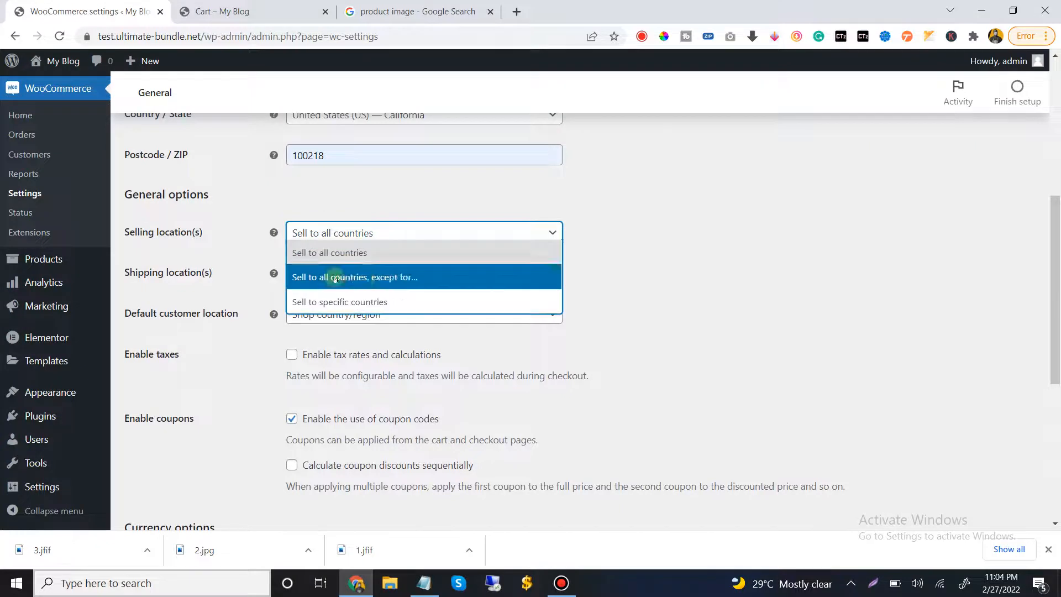
pyautogui.click(369, 303)
pyautogui.click(358, 278)
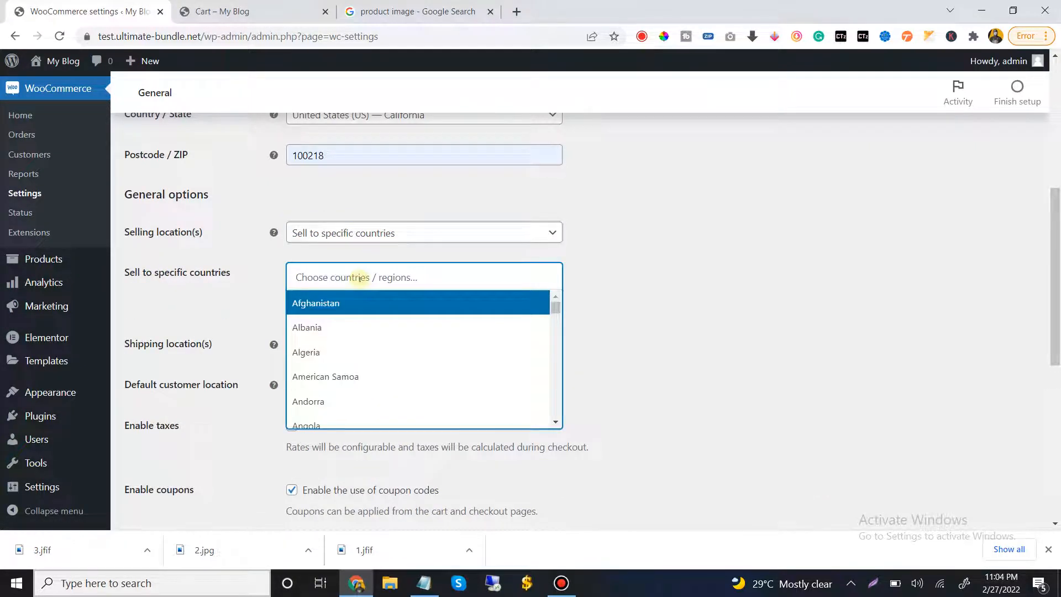
pyautogui.write('ni')
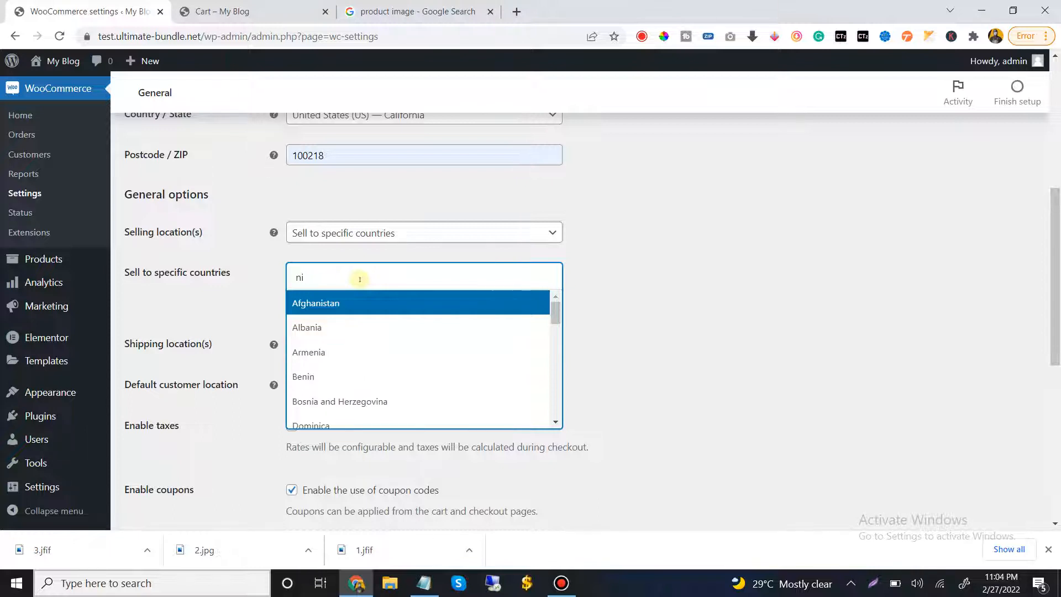
pyautogui.write('g')
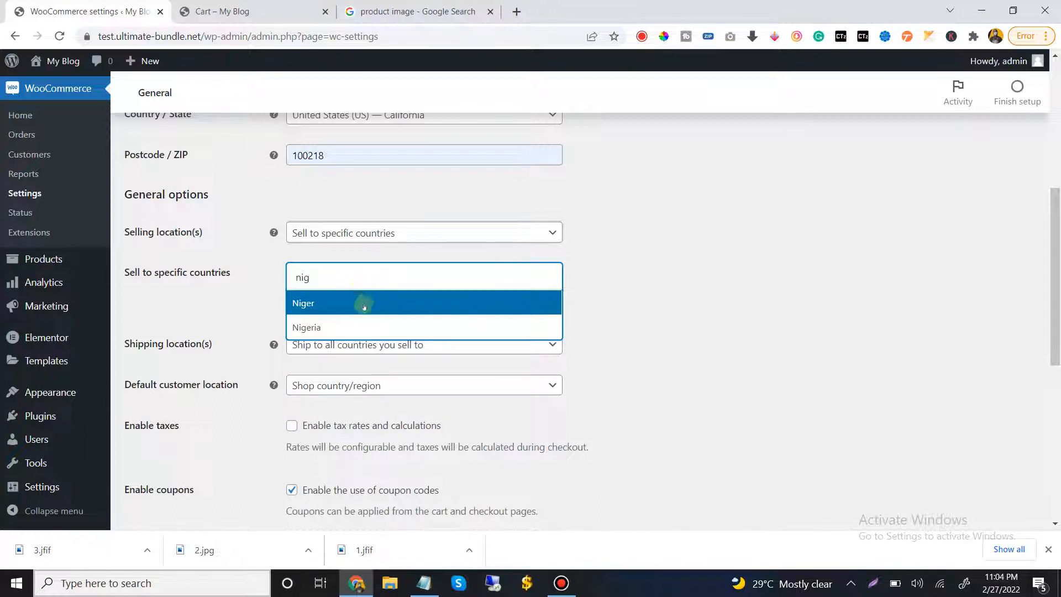
pyautogui.click(367, 328)
# Restrict the store's shipping locations to specific countries only and add Nigeria as the shipping country
pyautogui.scroll(-2, 626, 292)
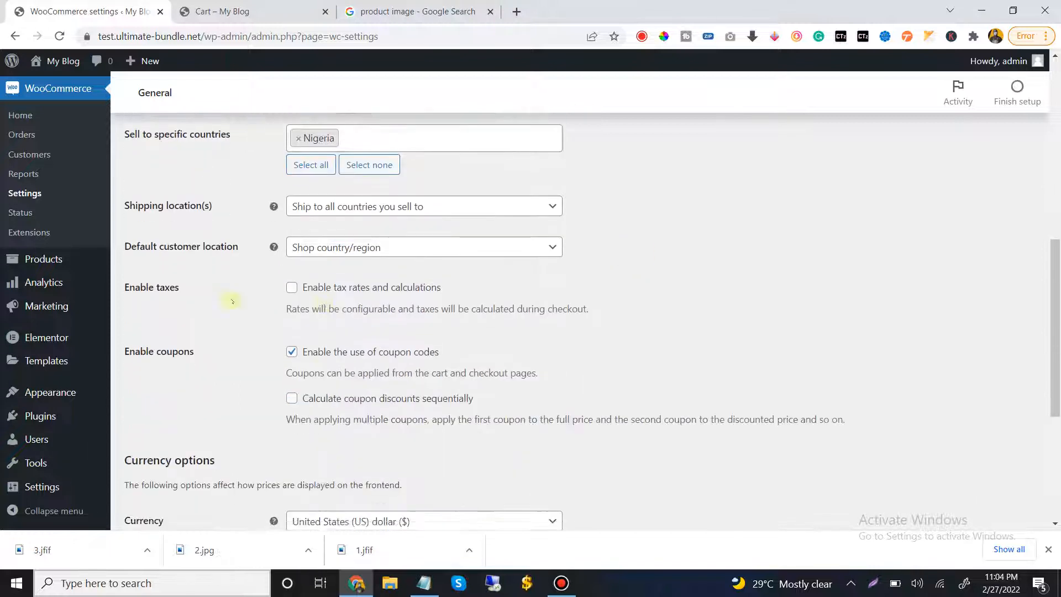
pyautogui.click(386, 208)
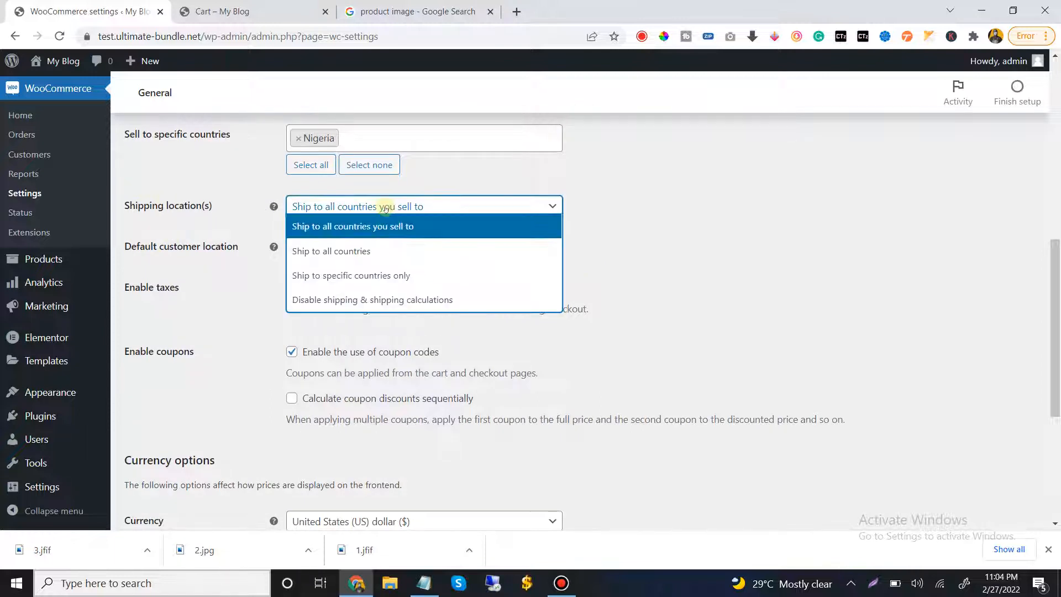
pyautogui.click(355, 275)
pyautogui.click(349, 252)
pyautogui.write('n')
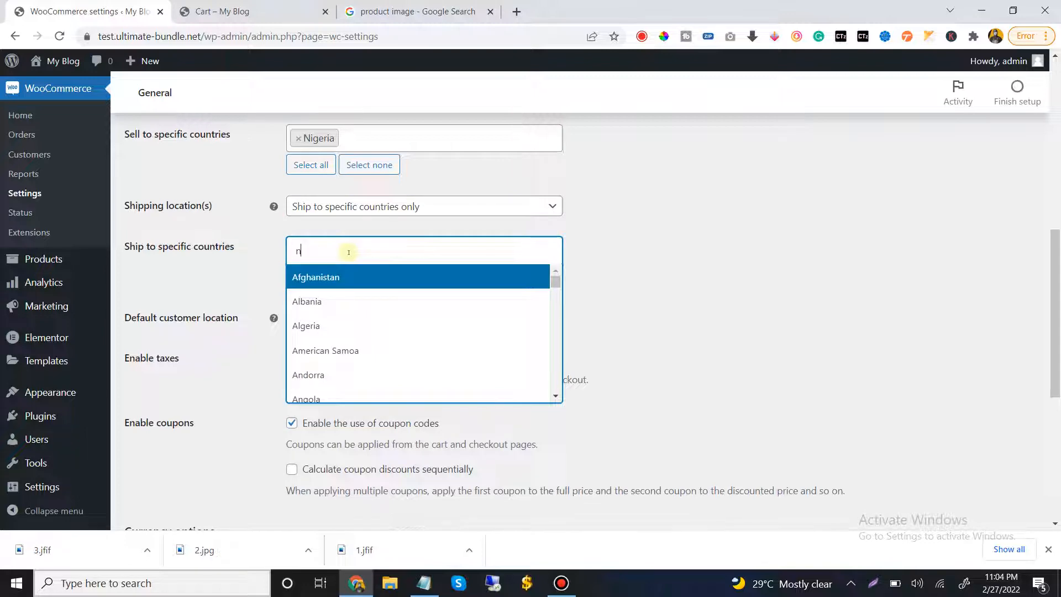
pyautogui.write('ig')
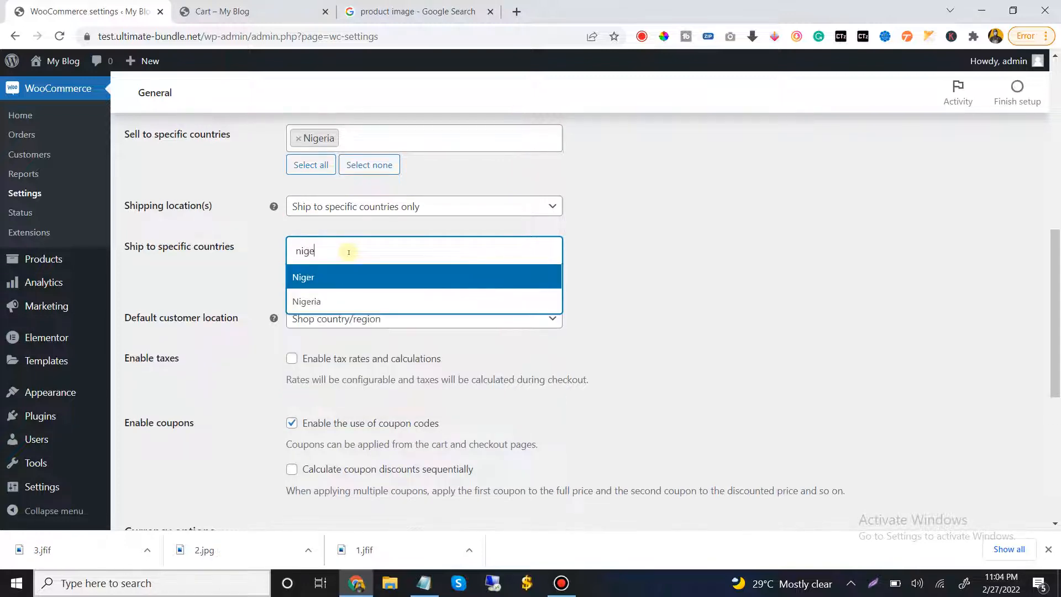
pyautogui.write('e')
pyautogui.click(384, 301)
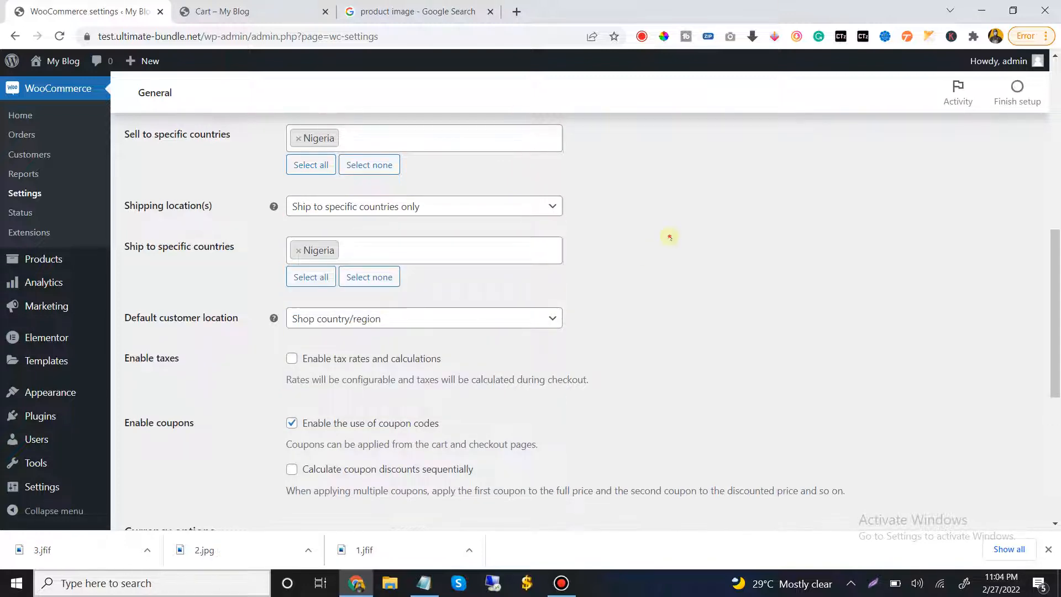
# Choose Shop country/region as the default customer location
pyautogui.scroll(-2, 670, 237)
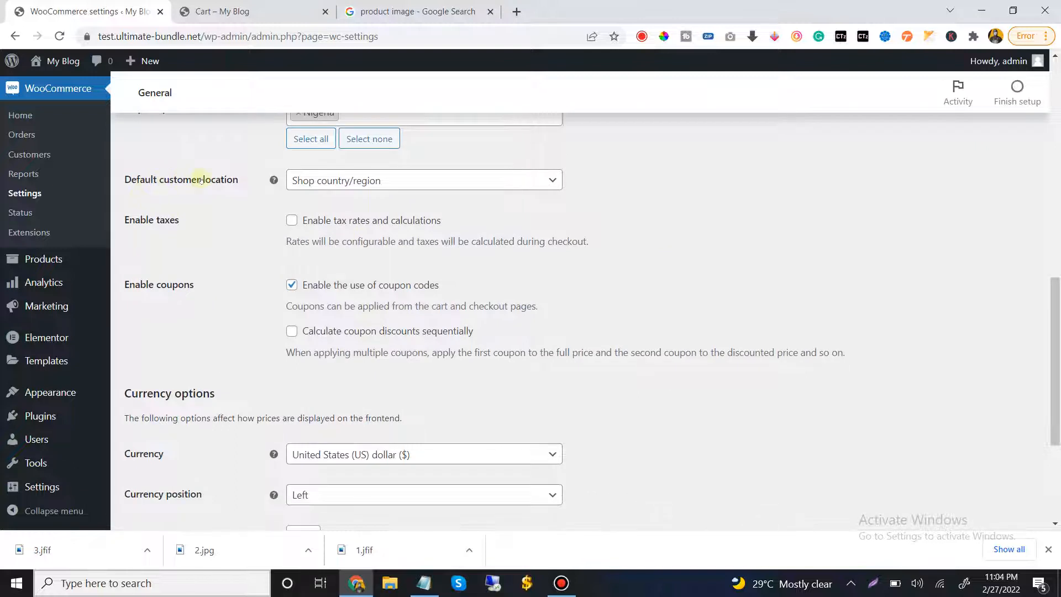
pyautogui.click(335, 175)
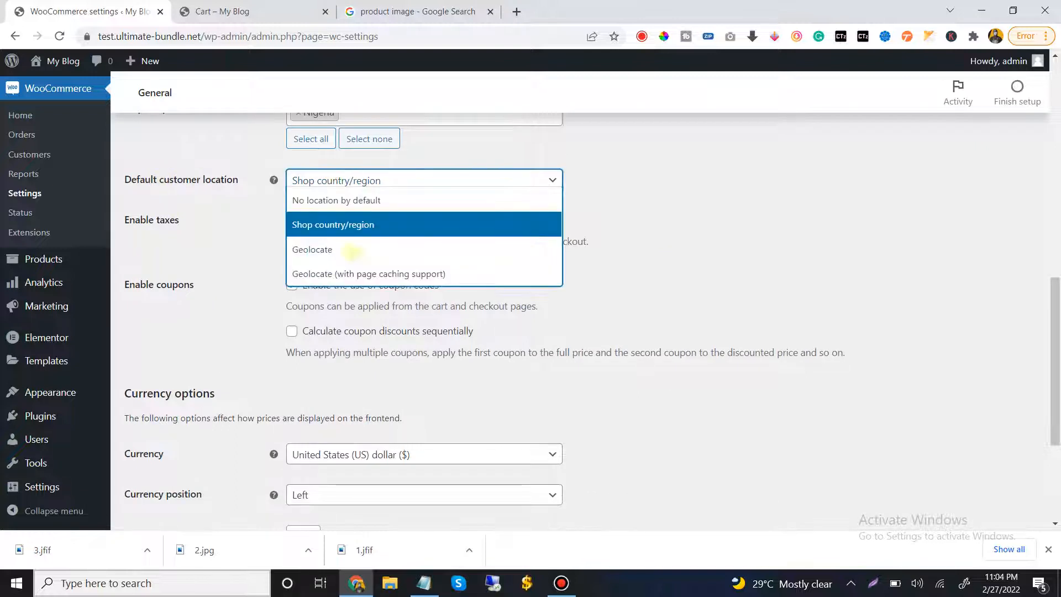
pyautogui.click(368, 226)
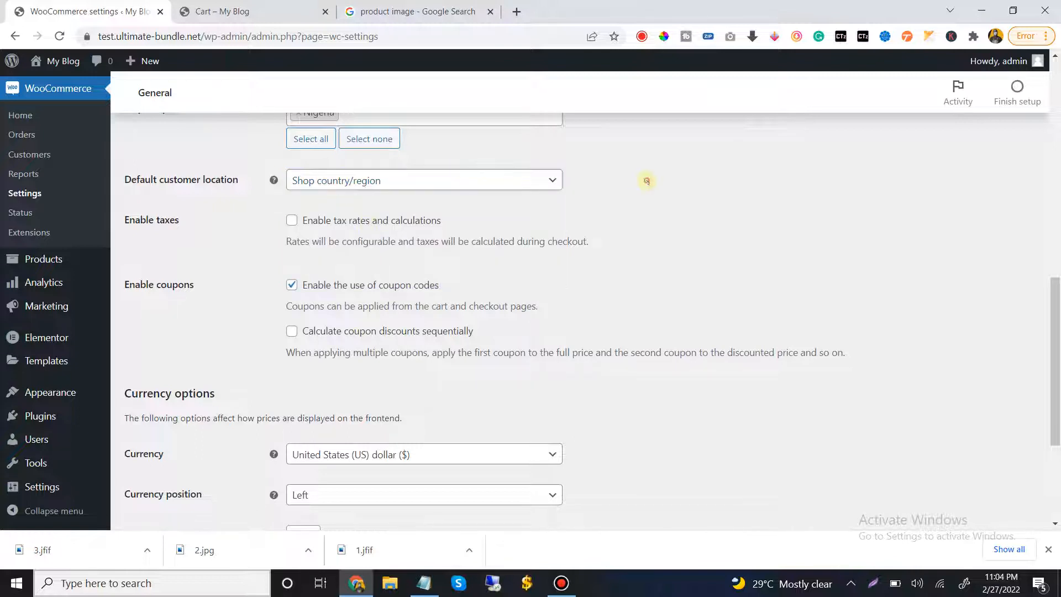
# Set the store currency to Nigerian naira (₦), leave the currency position at Left, and save the general settings
pyautogui.scroll(-1, 607, 230)
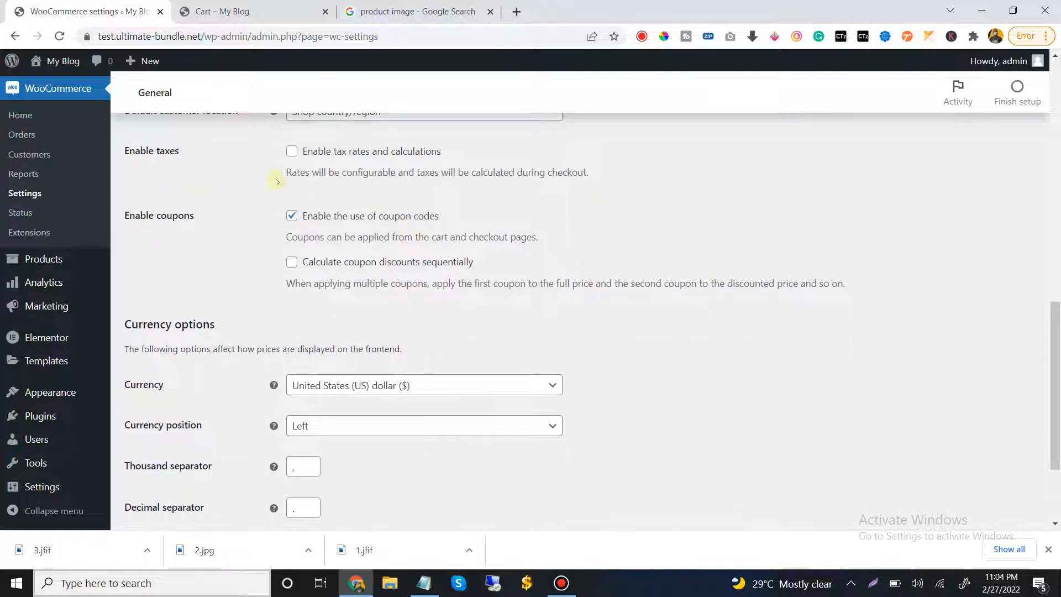
pyautogui.scroll(-2, 373, 297)
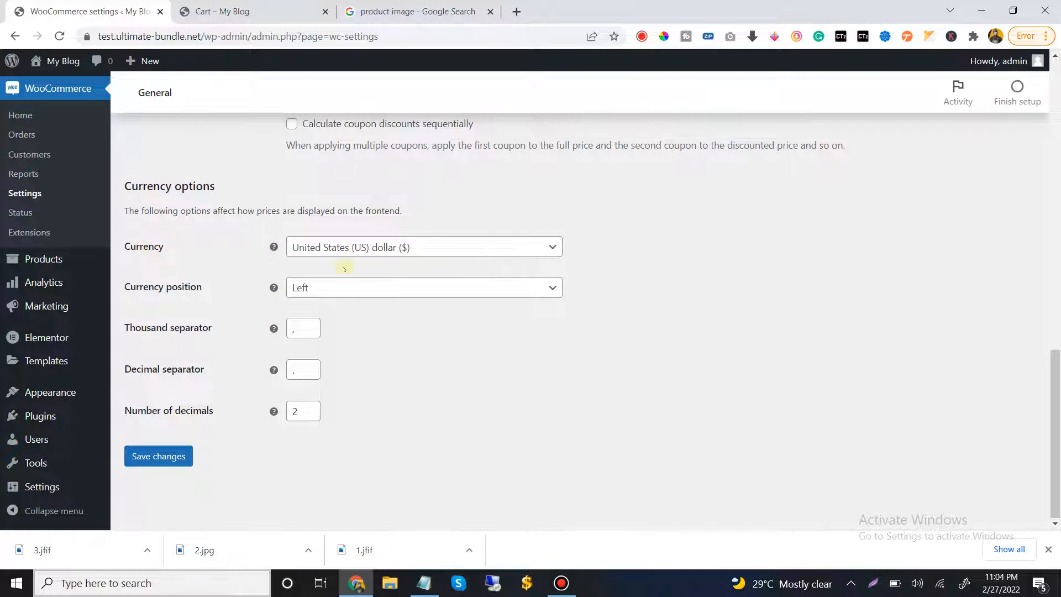
pyautogui.click(390, 250)
pyautogui.click(390, 250)
pyautogui.click(389, 249)
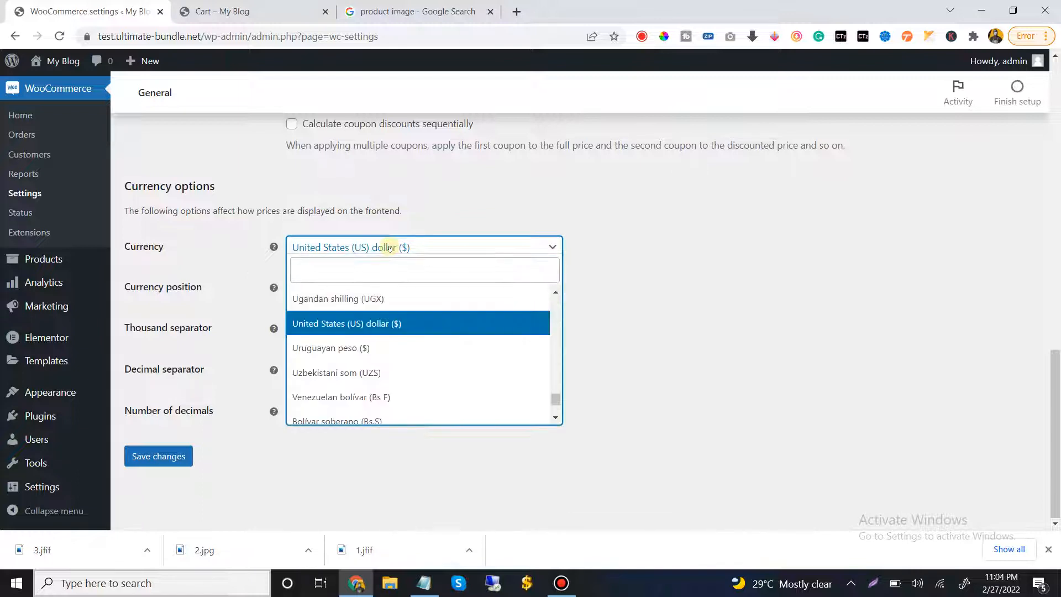
pyautogui.click(387, 266)
pyautogui.write('na')
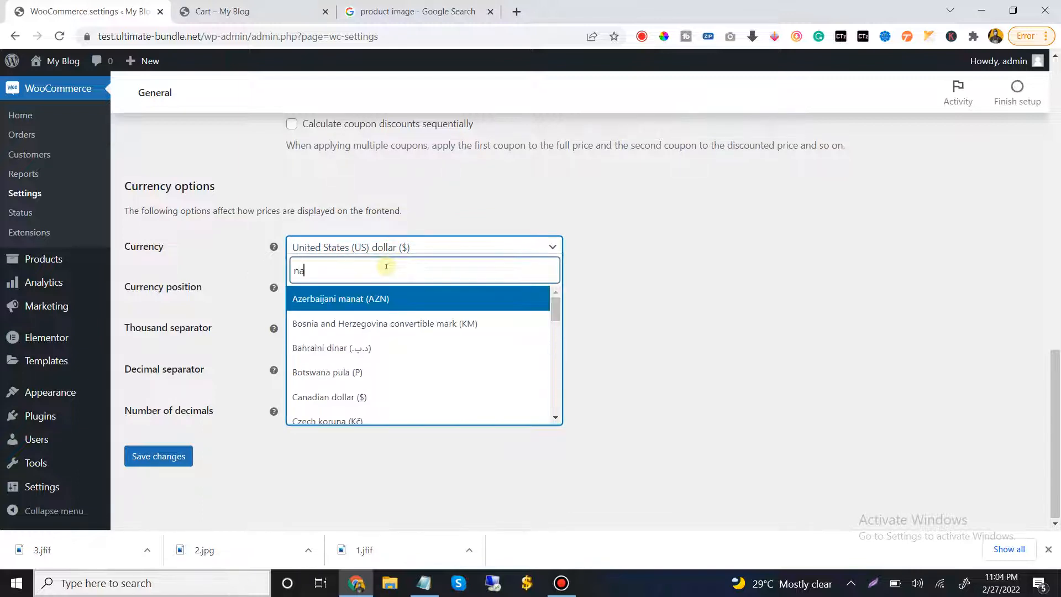
pyautogui.write('ir')
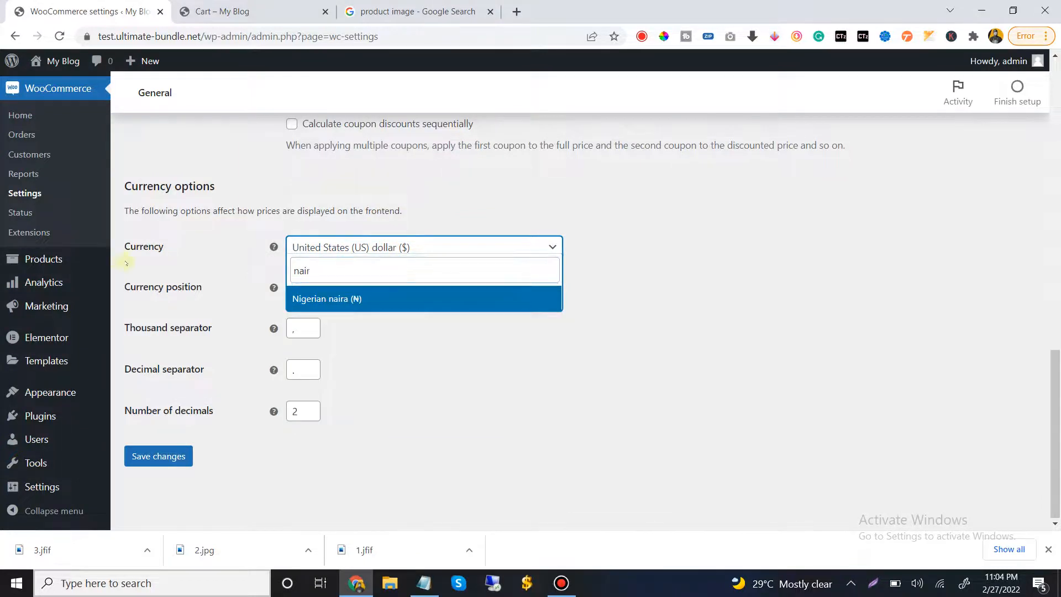
pyautogui.click(355, 299)
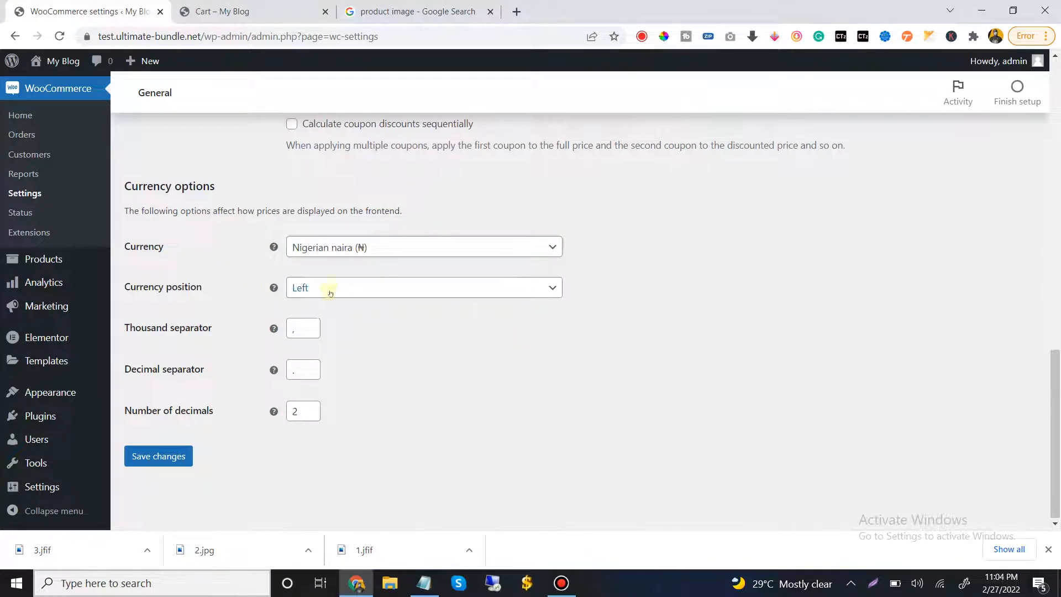
pyautogui.click(340, 285)
pyautogui.click(841, 310)
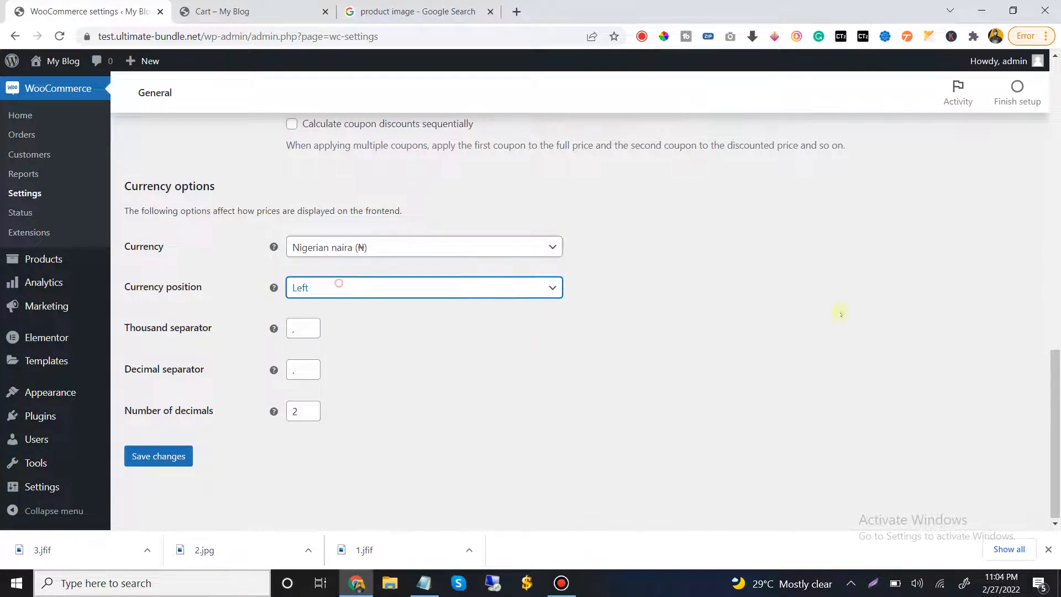
pyautogui.click(172, 458)
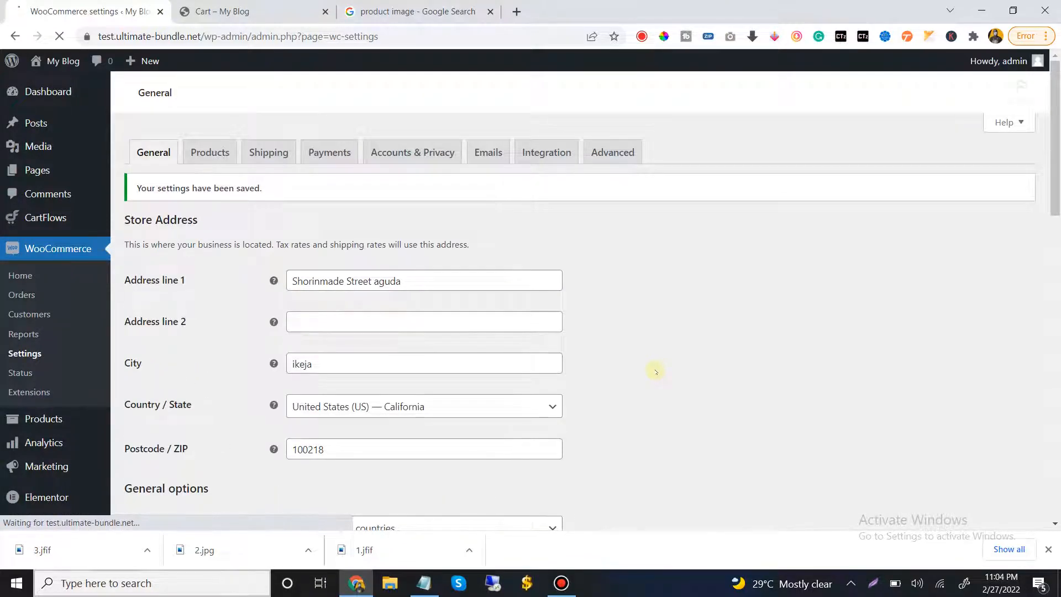
# Open the payment settings and enable the Cash on delivery and Direct bank transfer methods
pyautogui.click(329, 152)
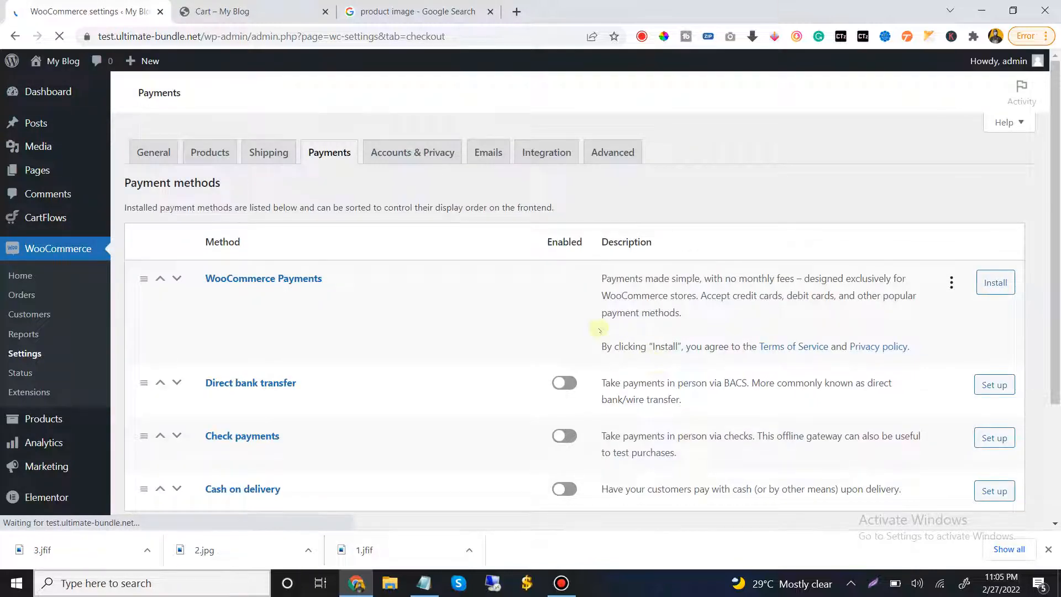
pyautogui.scroll(-1, 464, 308)
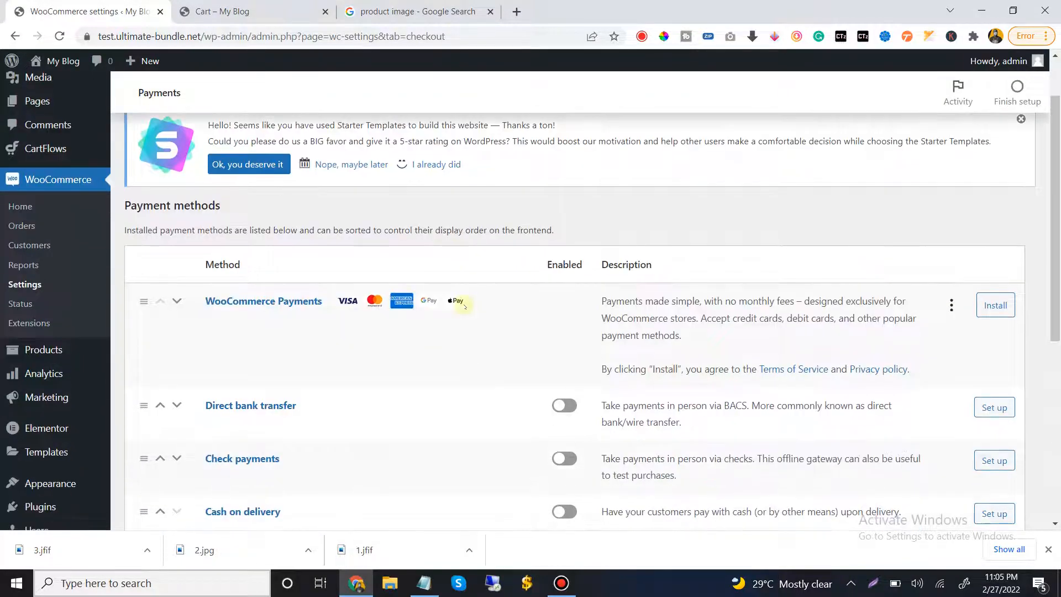
pyautogui.scroll(-2, 441, 321)
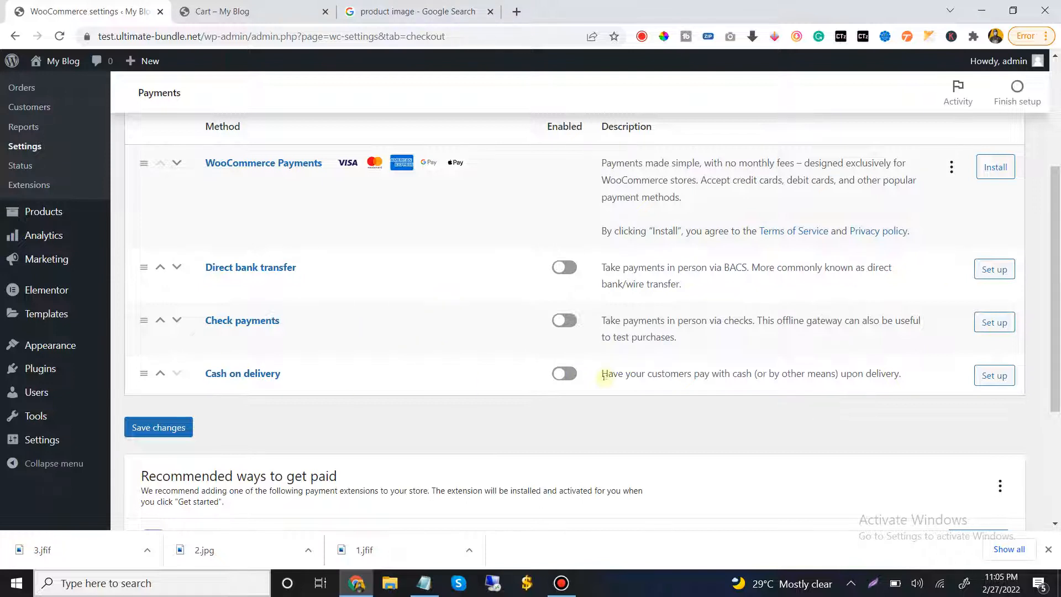
pyautogui.click(561, 375)
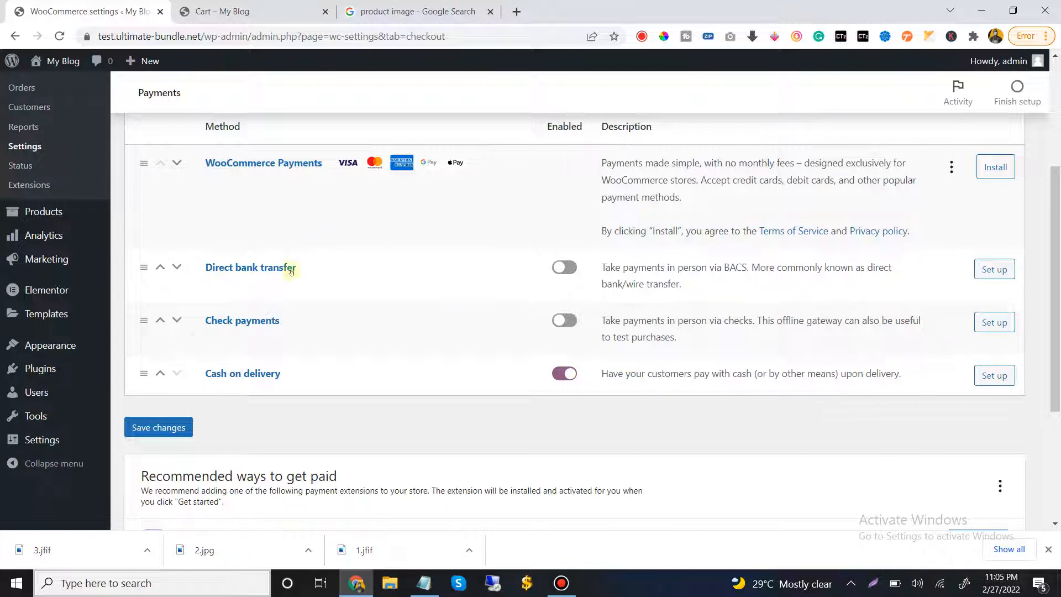
pyautogui.click(570, 269)
# Open the Direct bank transfer setup and fill in the account name Gbim Innovation Limited and the saved account number
pyautogui.click(995, 269)
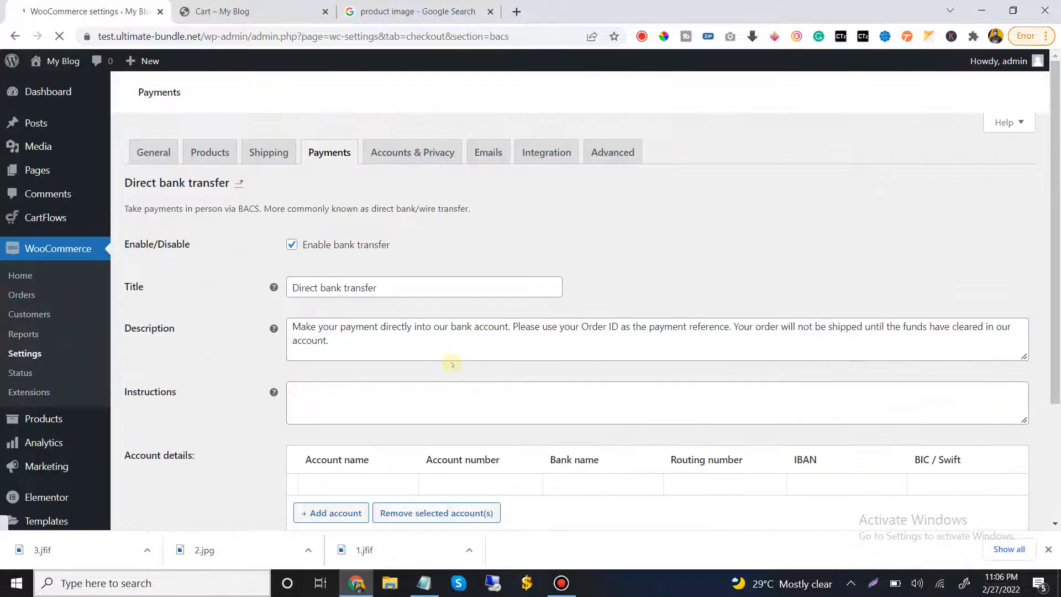
pyautogui.scroll(-3, 504, 290)
pyautogui.scroll(3, 503, 288)
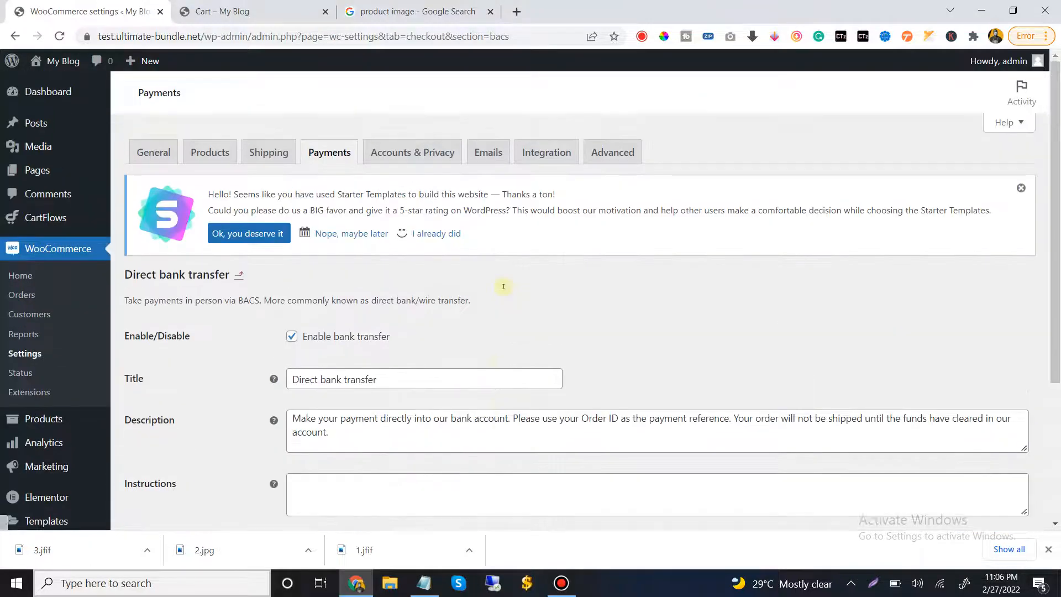
pyautogui.scroll(-4, 502, 287)
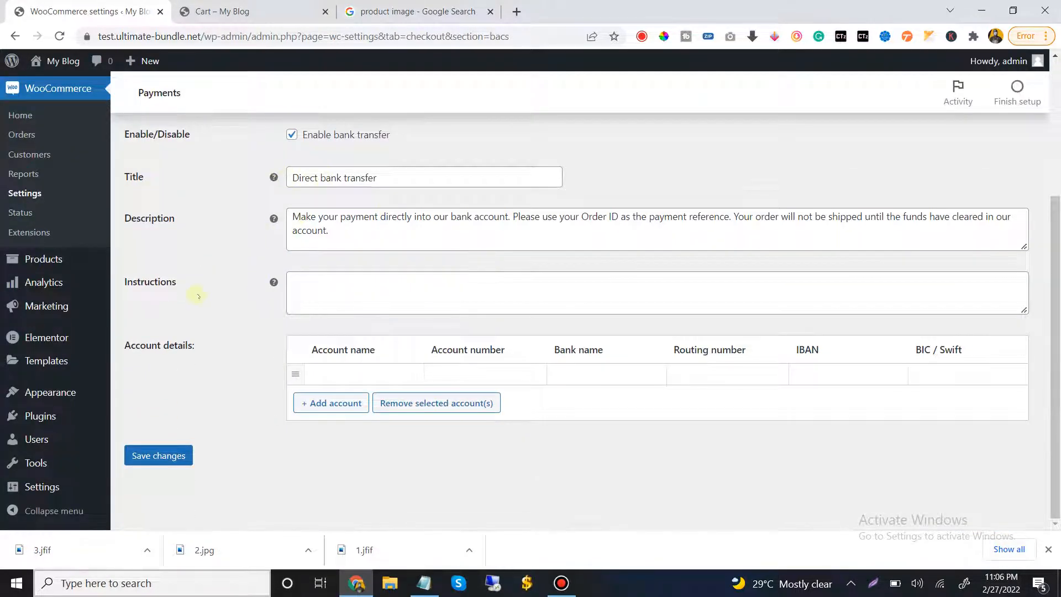
pyautogui.click(397, 288)
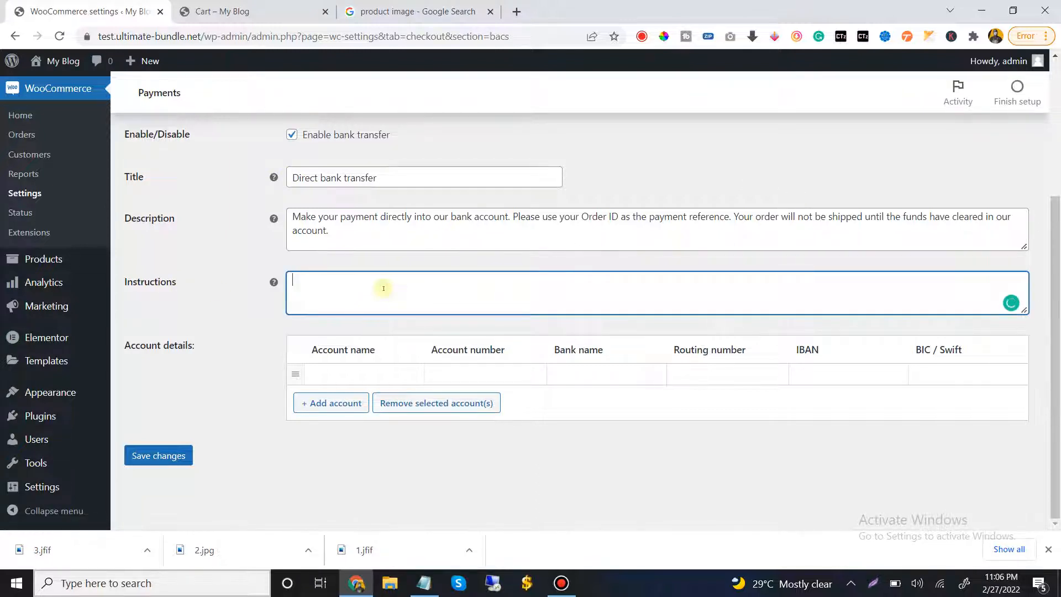
pyautogui.click(314, 374)
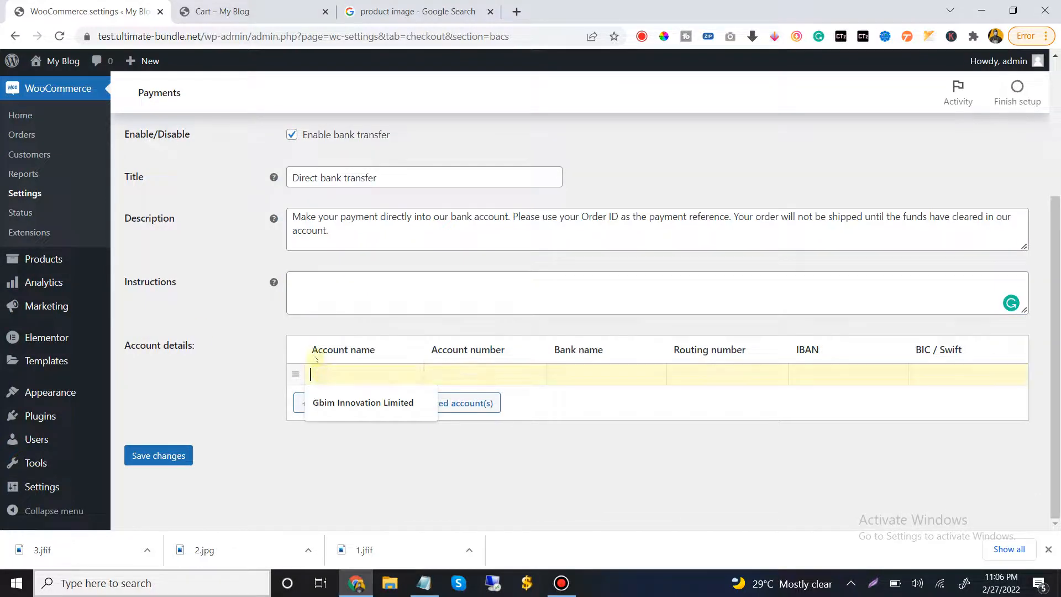
pyautogui.click(358, 403)
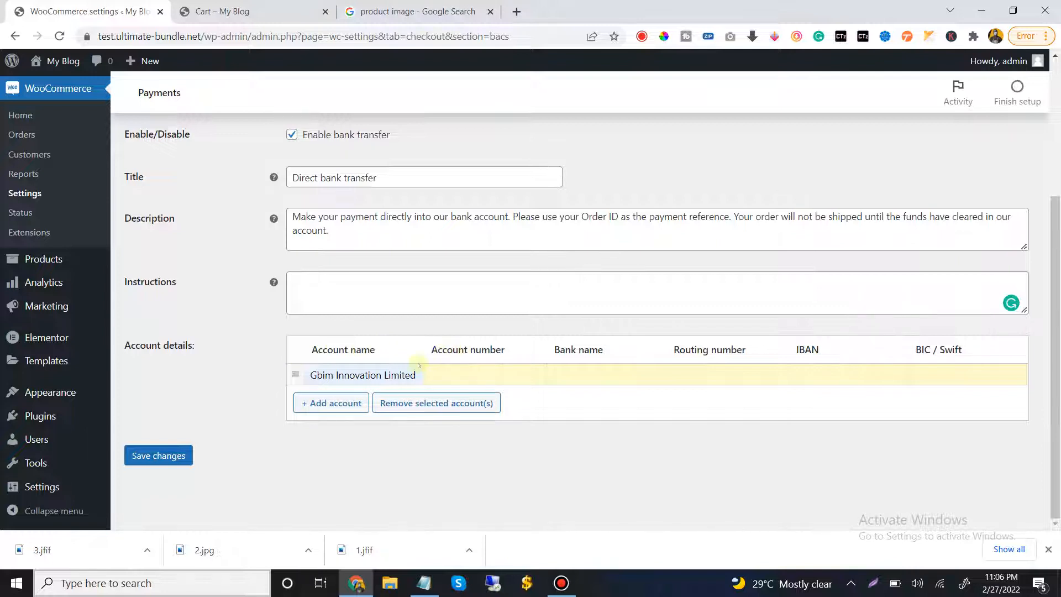
pyautogui.click(438, 374)
pyautogui.click(453, 403)
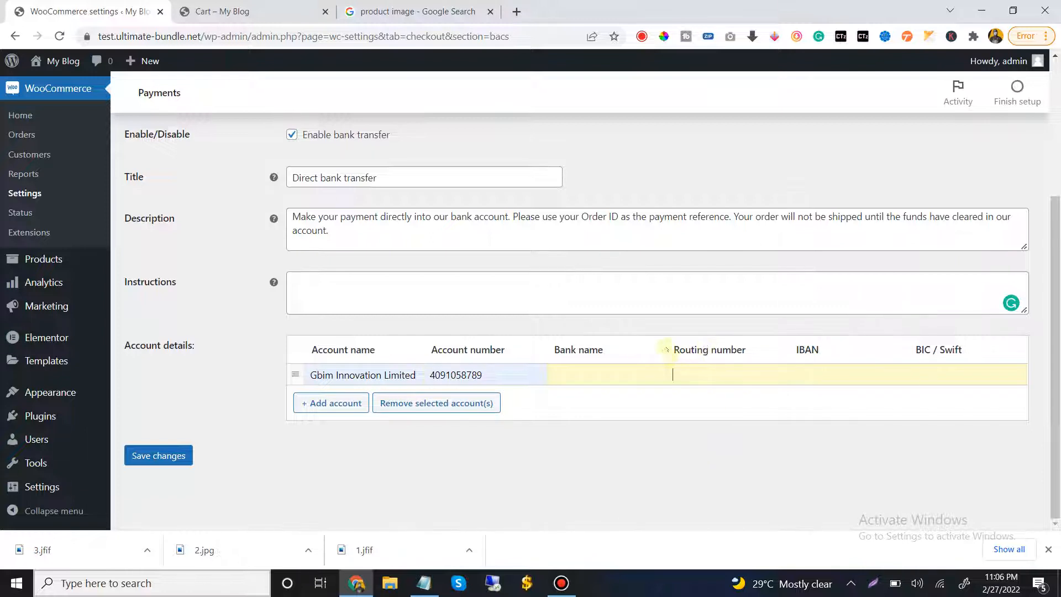
pyautogui.moveTo(666, 350); pyautogui.dragTo(824, 349)
pyautogui.moveTo(944, 347); pyautogui.dragTo(968, 348)
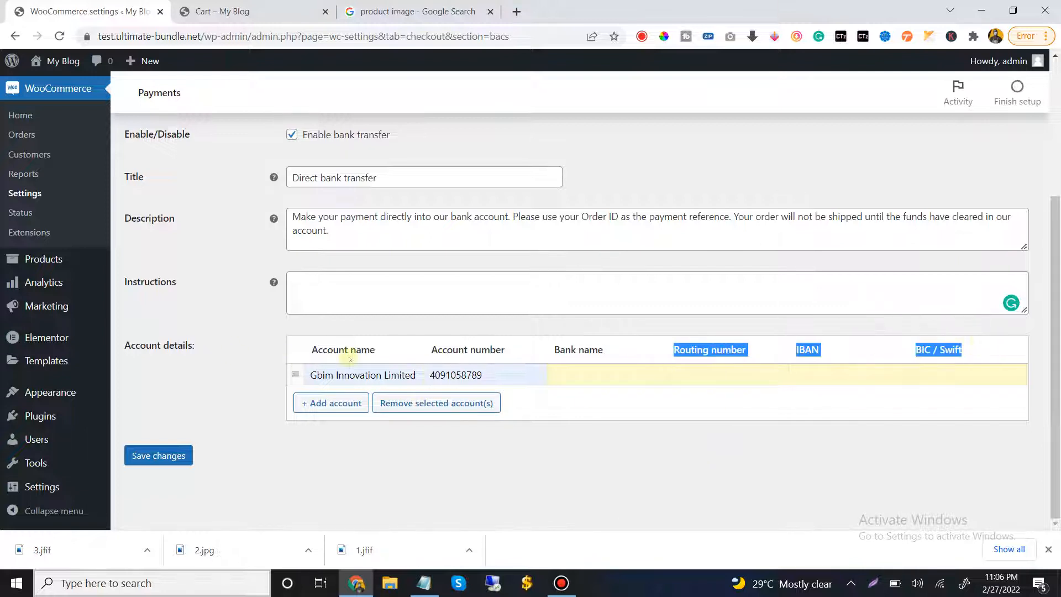
pyautogui.moveTo(355, 349); pyautogui.dragTo(375, 349)
pyautogui.moveTo(471, 349); pyautogui.dragTo(506, 349)
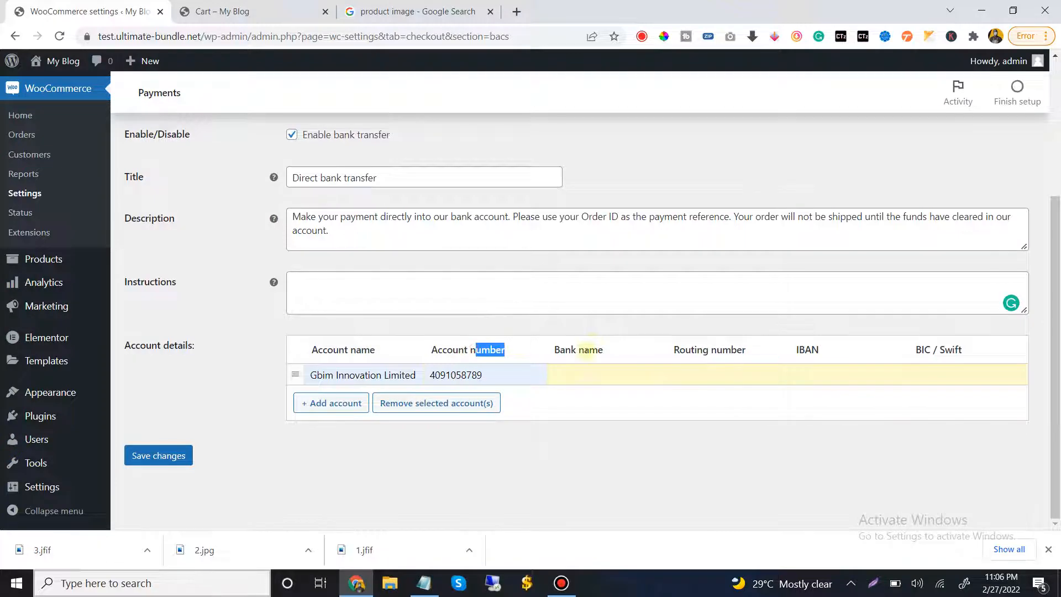
# Save the Direct bank transfer account details, return to the payment methods list and save it as well
pyautogui.moveTo(579, 350); pyautogui.dragTo(604, 349)
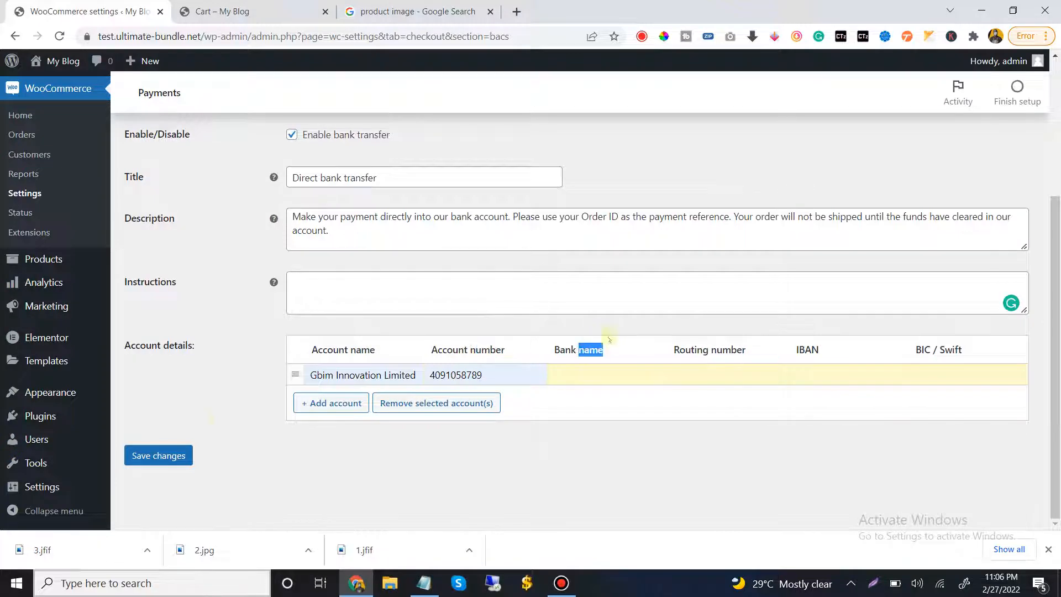
pyautogui.click(149, 456)
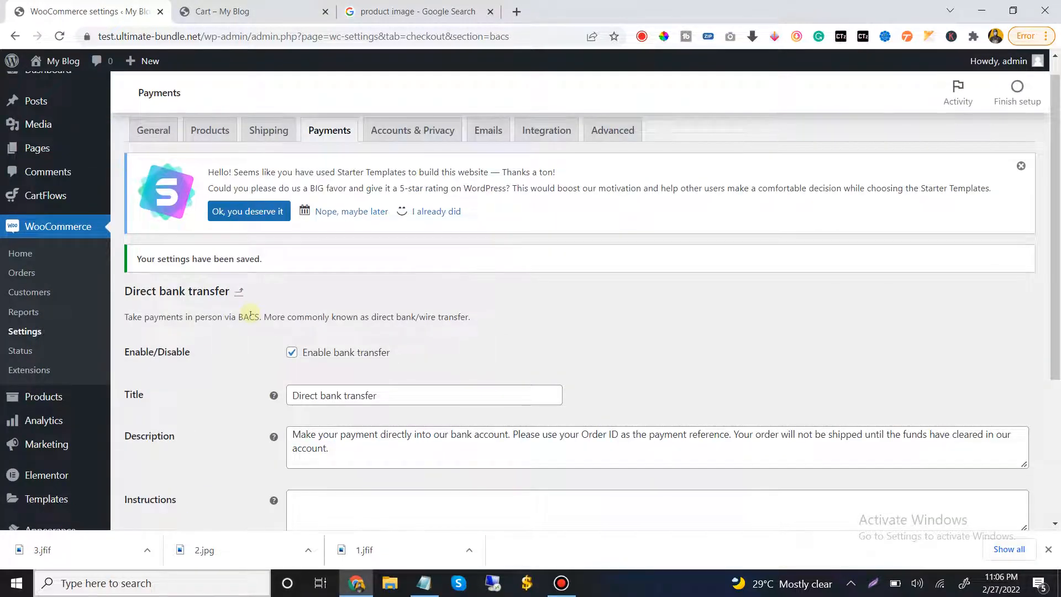
pyautogui.click(319, 128)
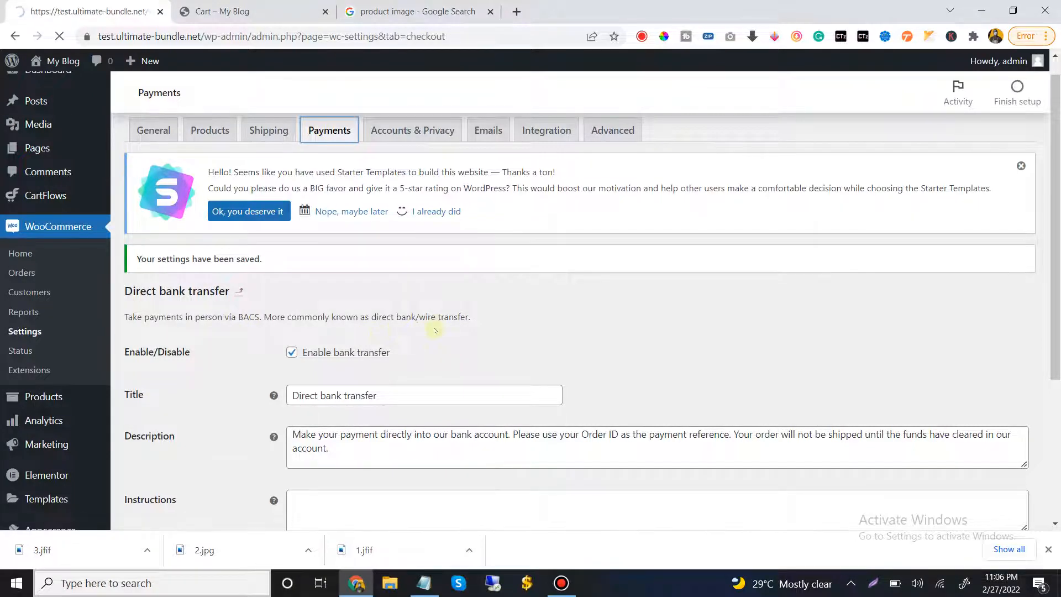
pyautogui.scroll(-2, 438, 331)
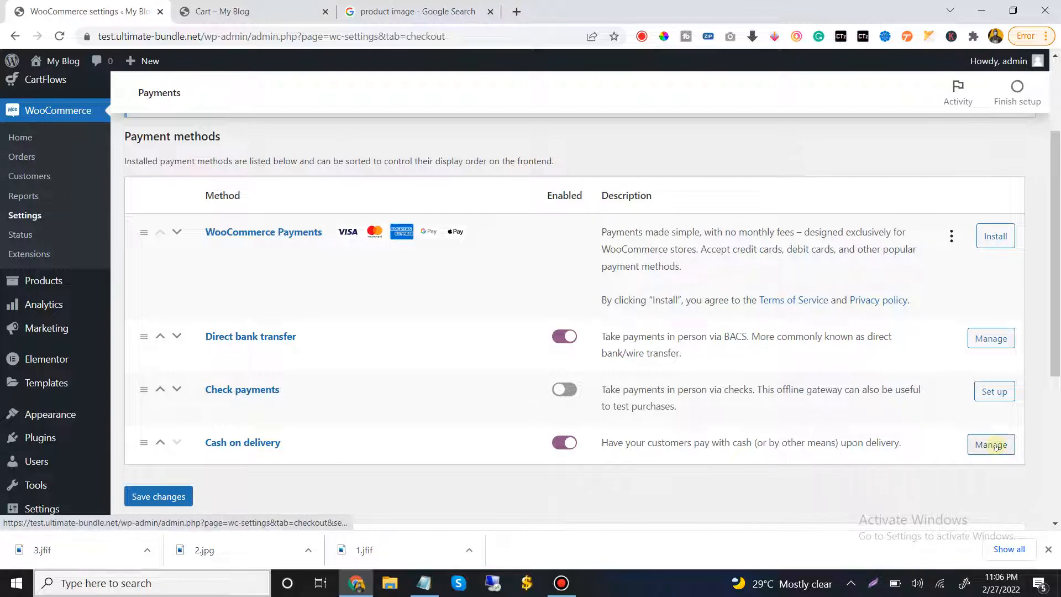
pyautogui.click(172, 493)
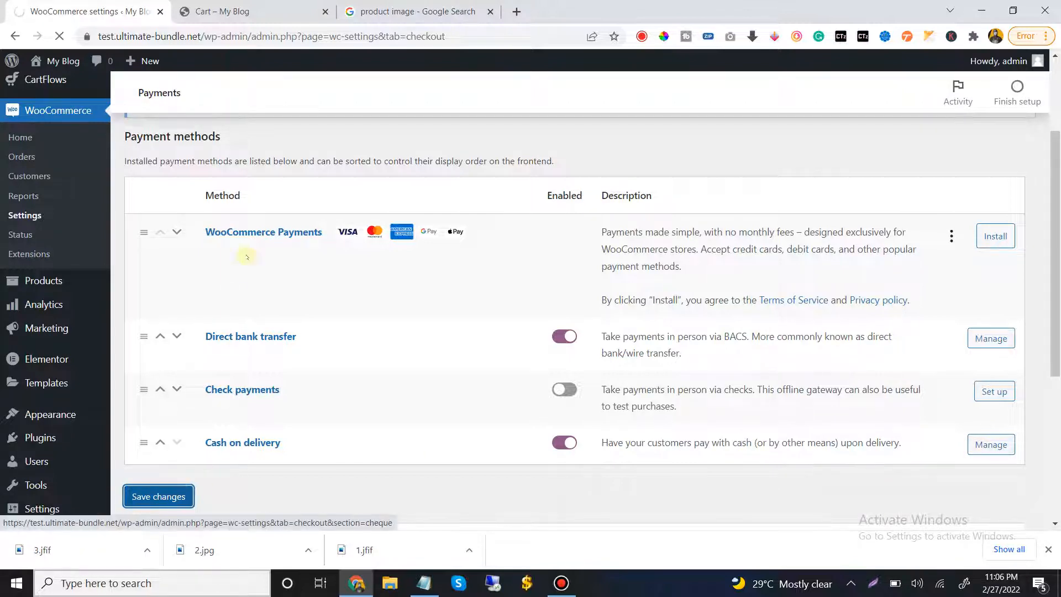
# Copy the store's base address from the Cart page and open test.ultimate-bundle.net in a new Incognito window
pyautogui.click(224, 11)
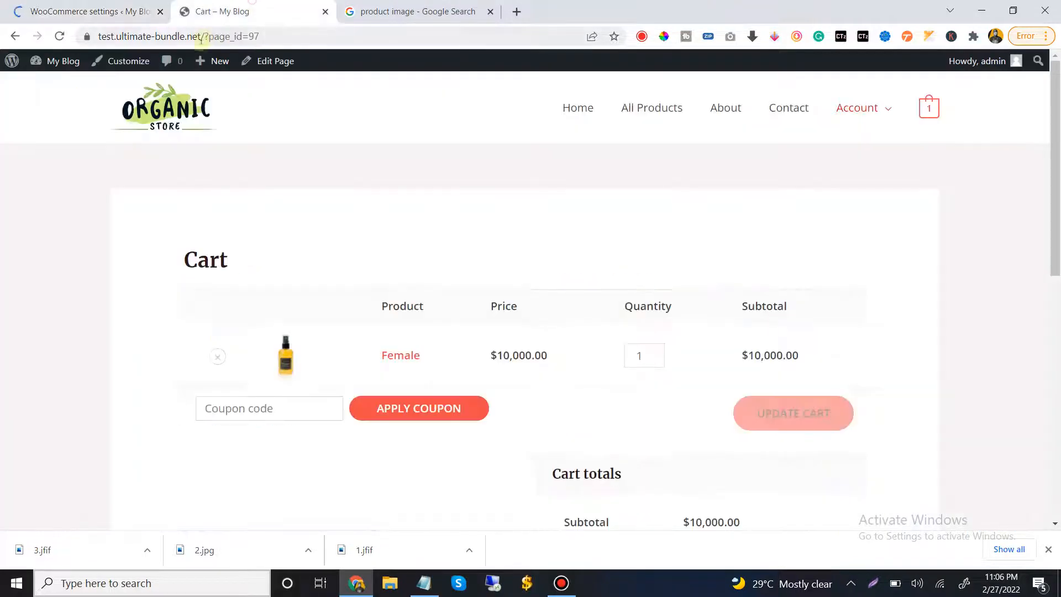
pyautogui.moveTo(201, 37); pyautogui.dragTo(36, 36)
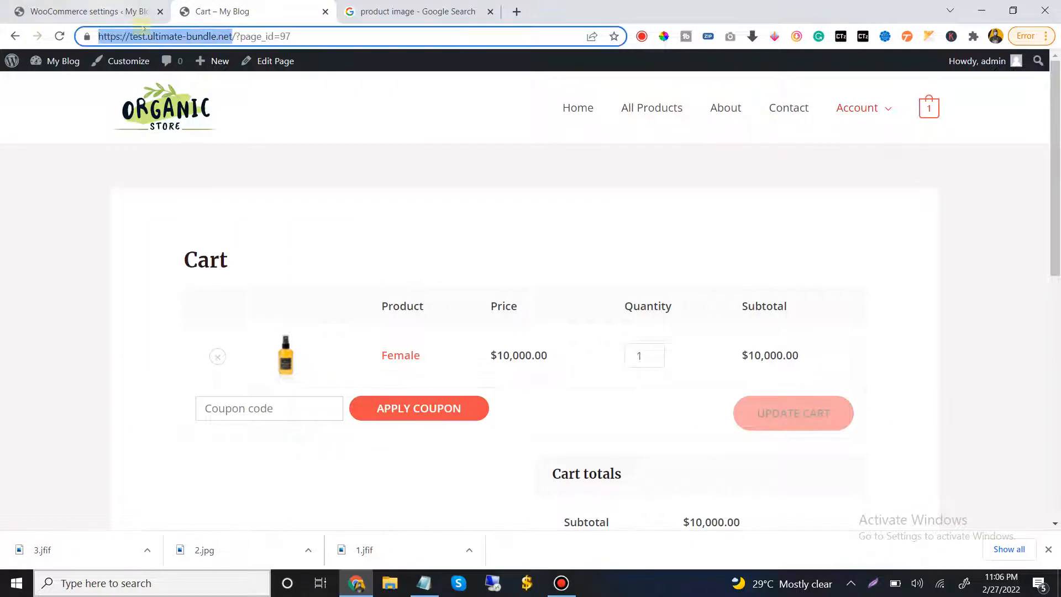
pyautogui.rightClick(151, 36)
pyautogui.click(187, 109)
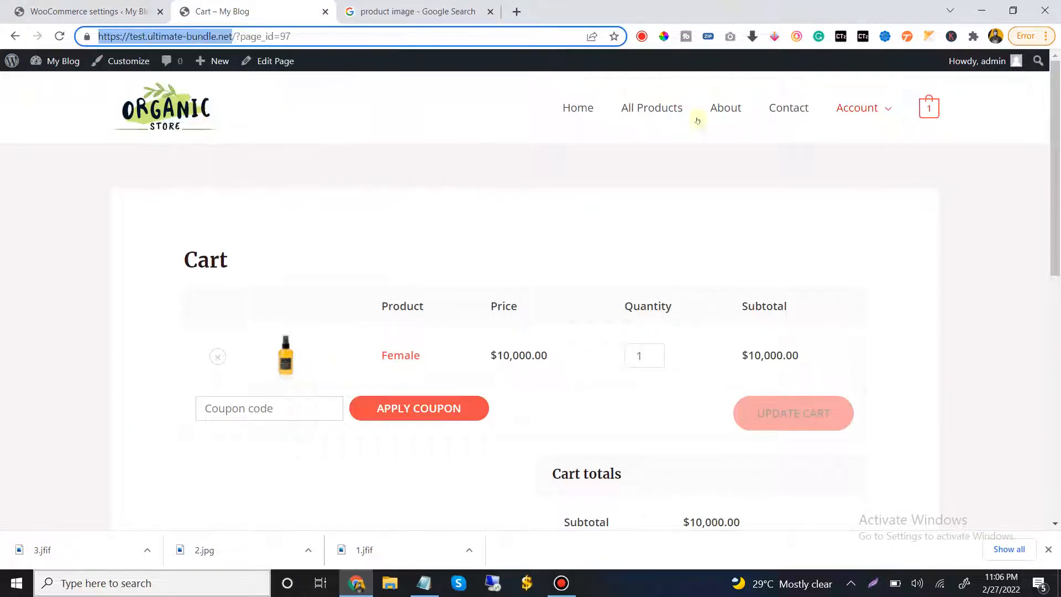
pyautogui.click(1046, 36)
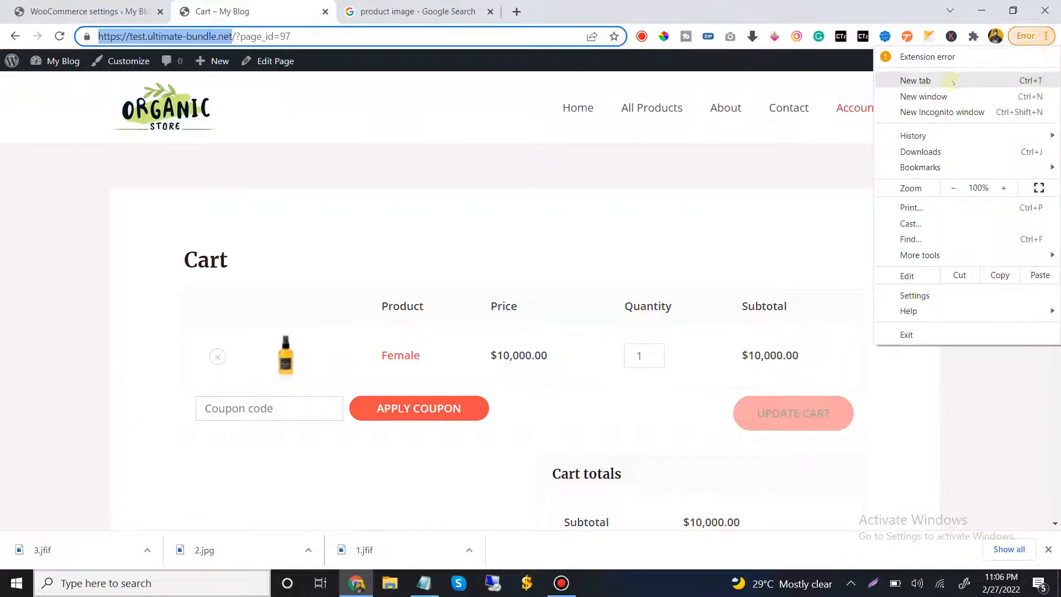
pyautogui.click(930, 115)
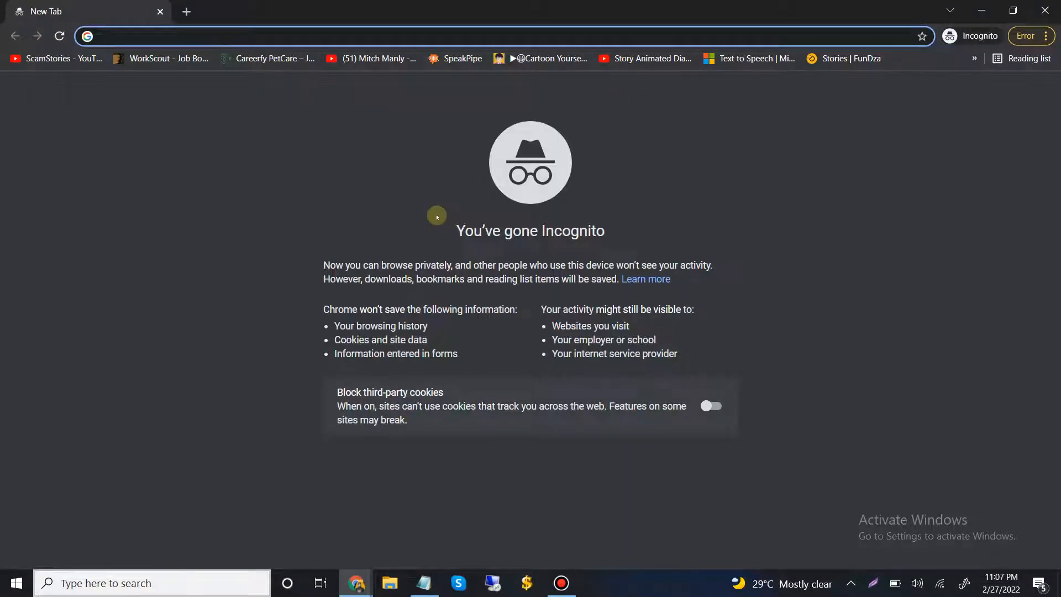
pyautogui.hotkey('ctrl', 'v')
pyautogui.press('Return')
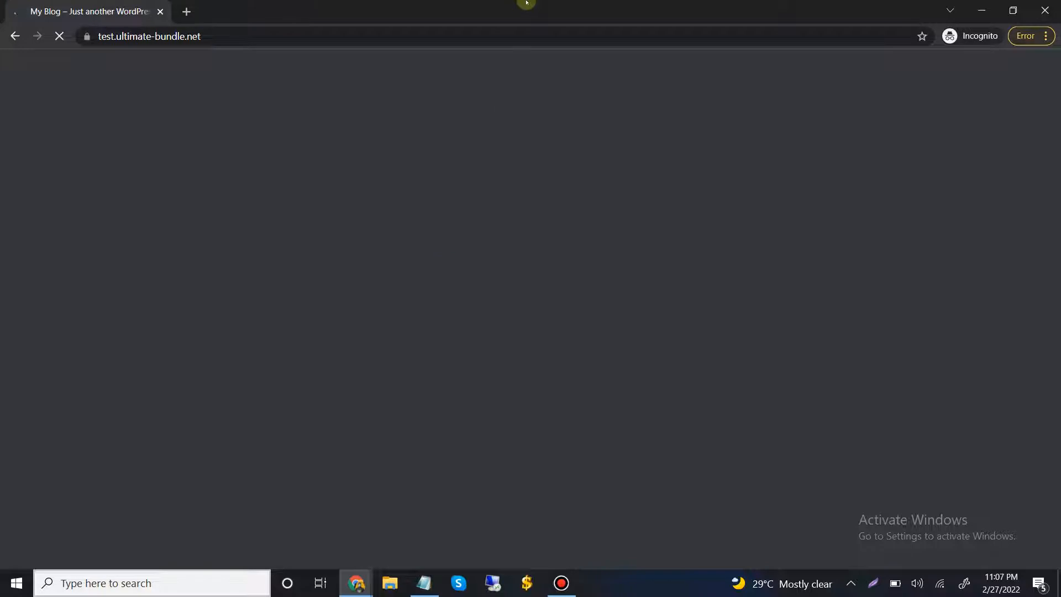
# Open the Assorted Coffee product page from the storefront's Best Selling Products
pyautogui.moveTo(526, 1)
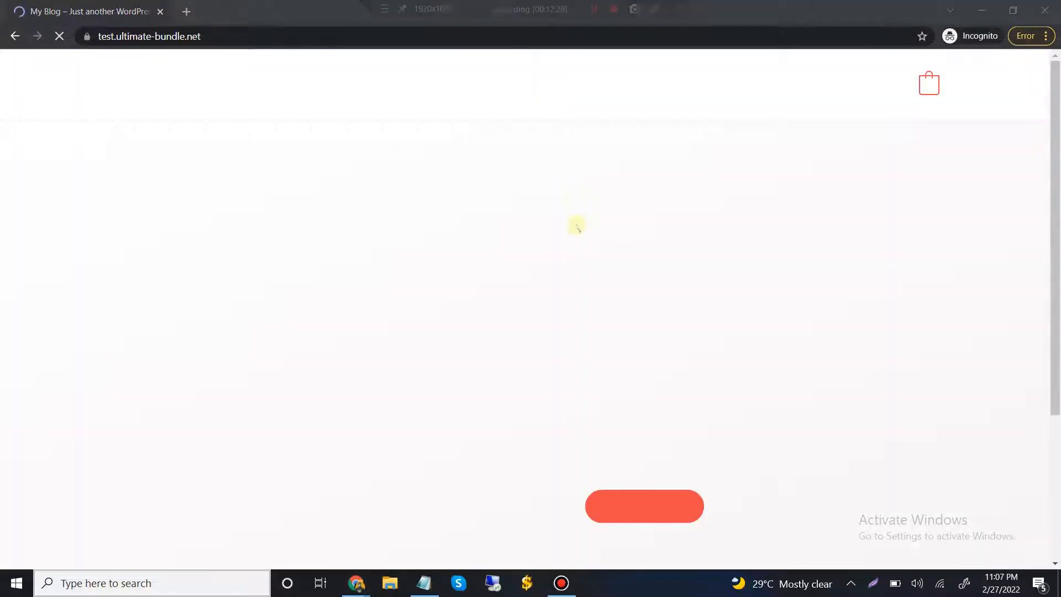
pyautogui.scroll(-10, 647, 252)
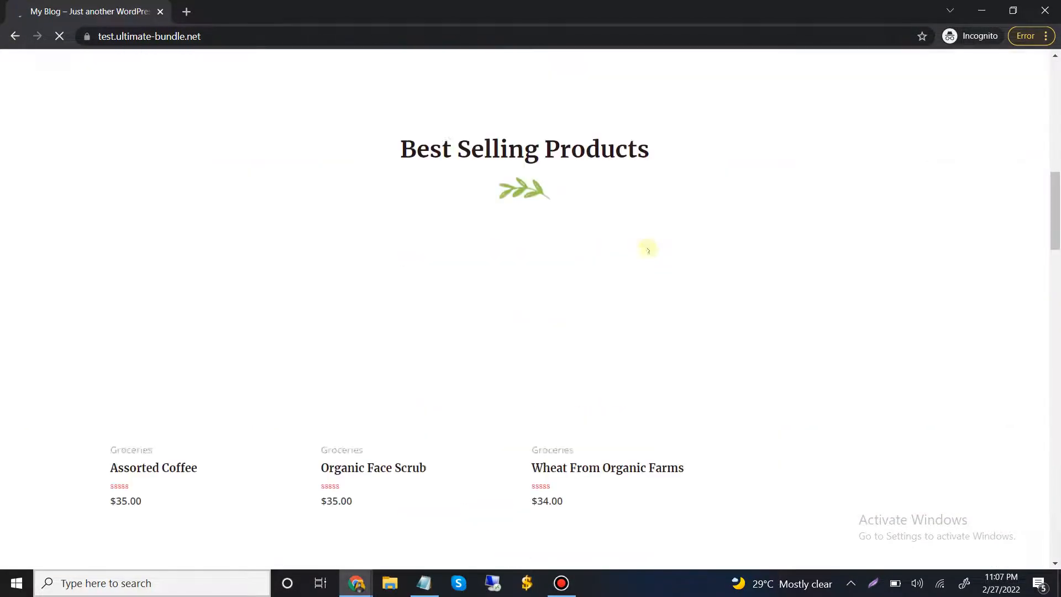
pyautogui.scroll(7, 647, 252)
pyautogui.scroll(-1, 648, 251)
pyautogui.scroll(-7, 648, 251)
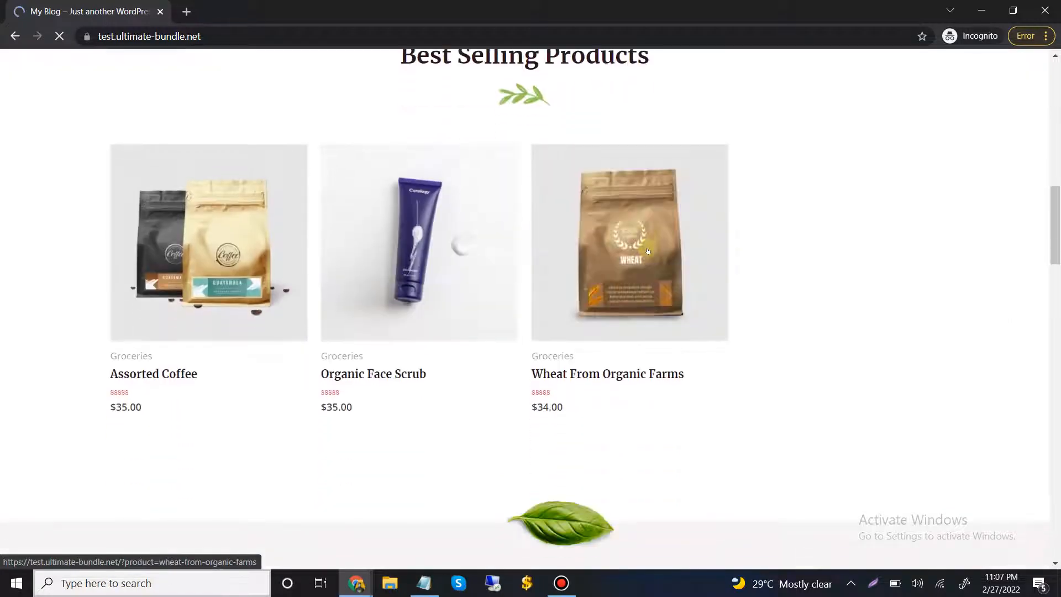
pyautogui.scroll(6, 347, 245)
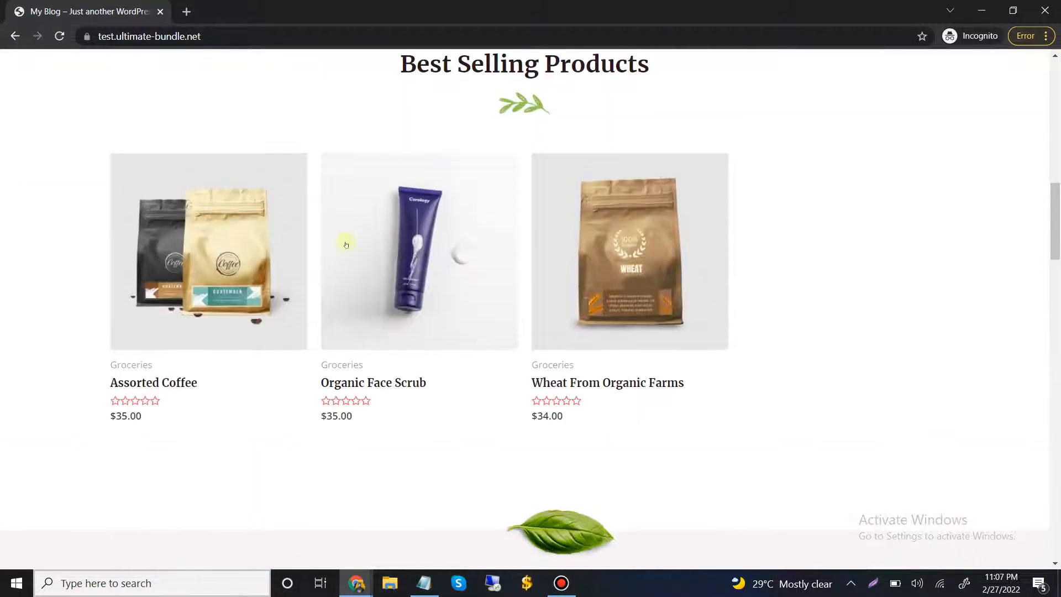
pyautogui.click(216, 239)
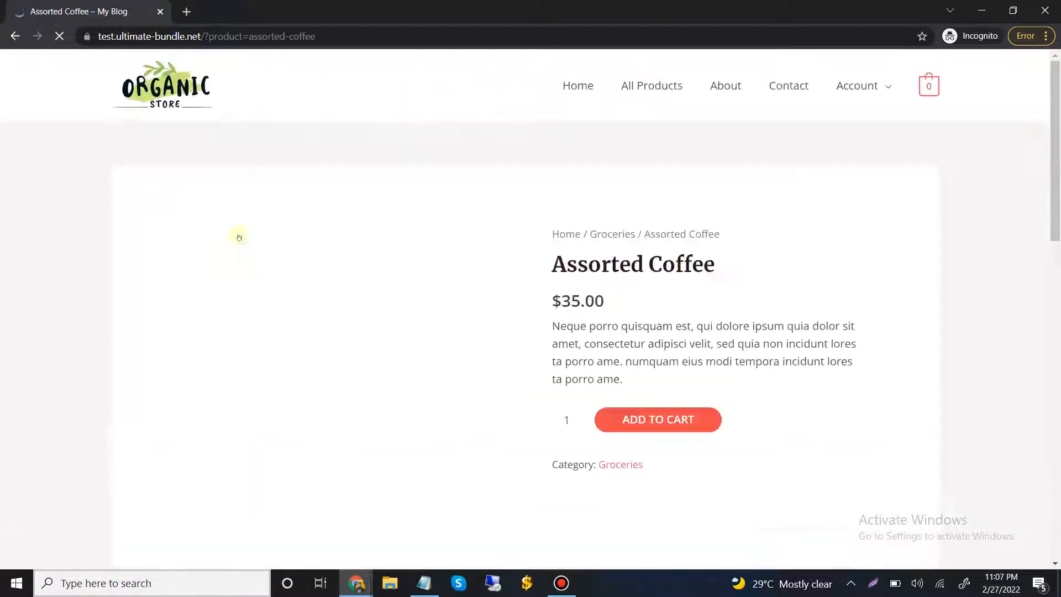
# Add one Assorted Coffee to the cart and view the cart
pyautogui.scroll(-1, 441, 236)
pyautogui.scroll(-6, 635, 268)
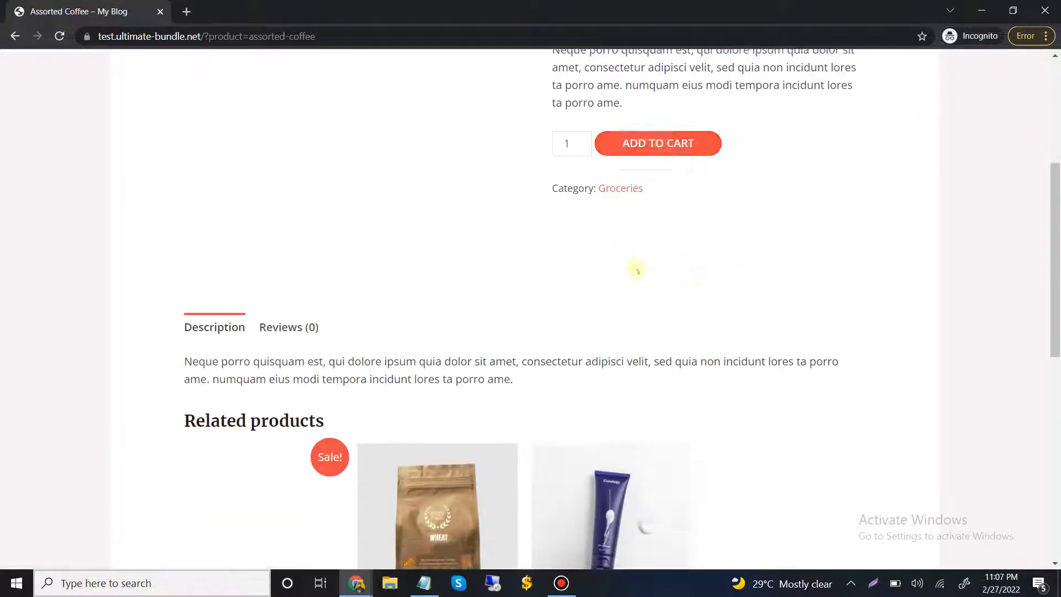
pyautogui.scroll(5, 410, 185)
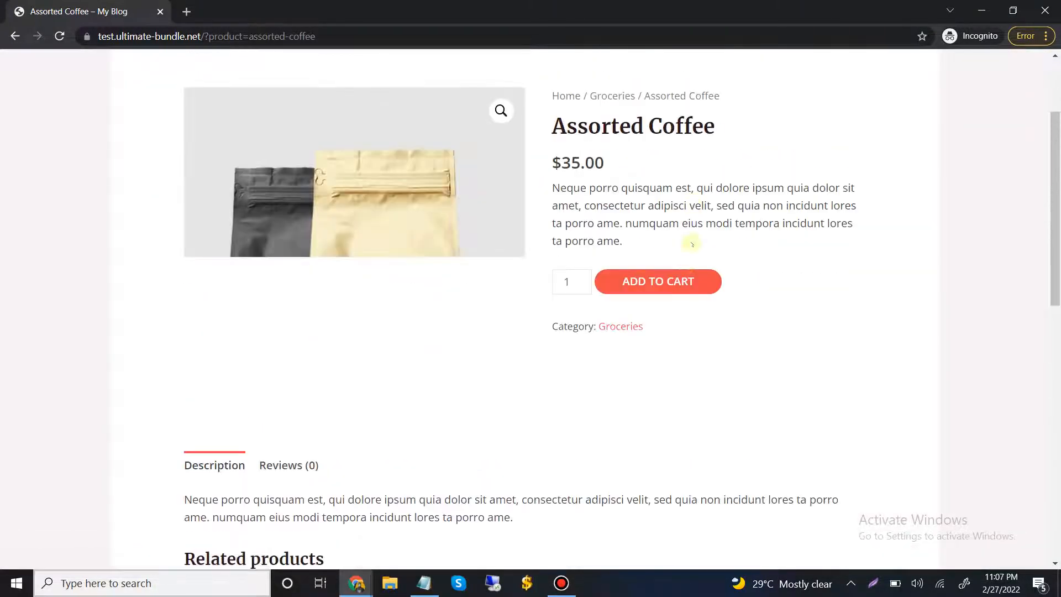
pyautogui.click(674, 280)
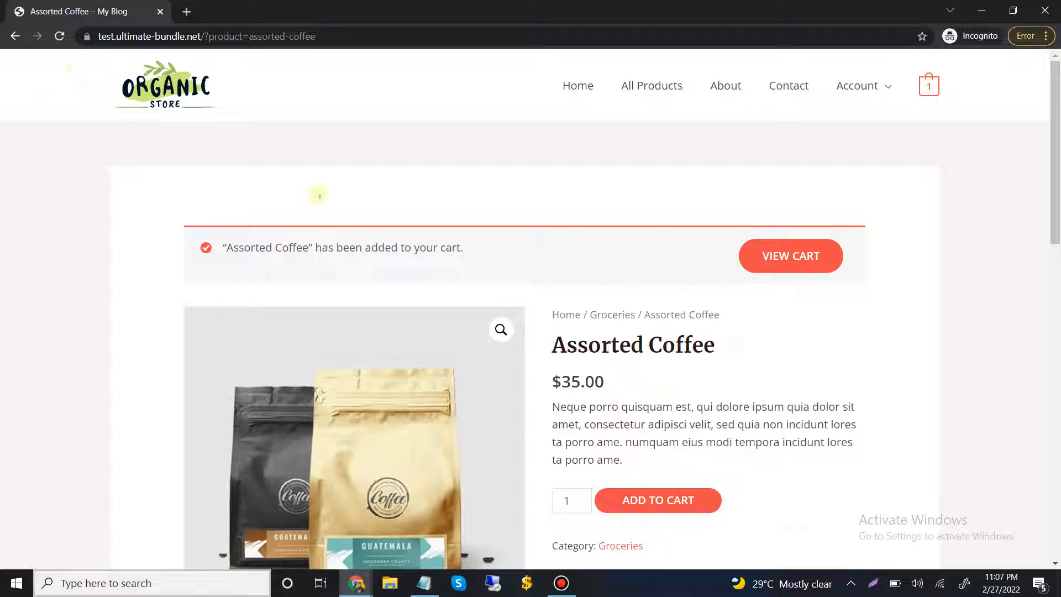
pyautogui.click(809, 256)
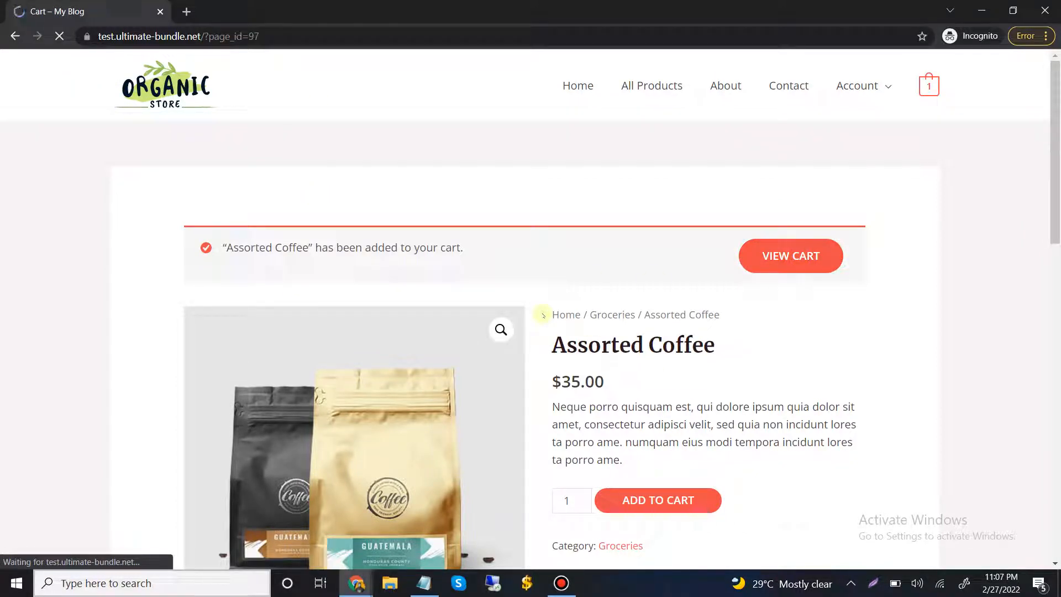
# Review the cart contents and totals, and proceed to checkout
pyautogui.scroll(-5, 547, 302)
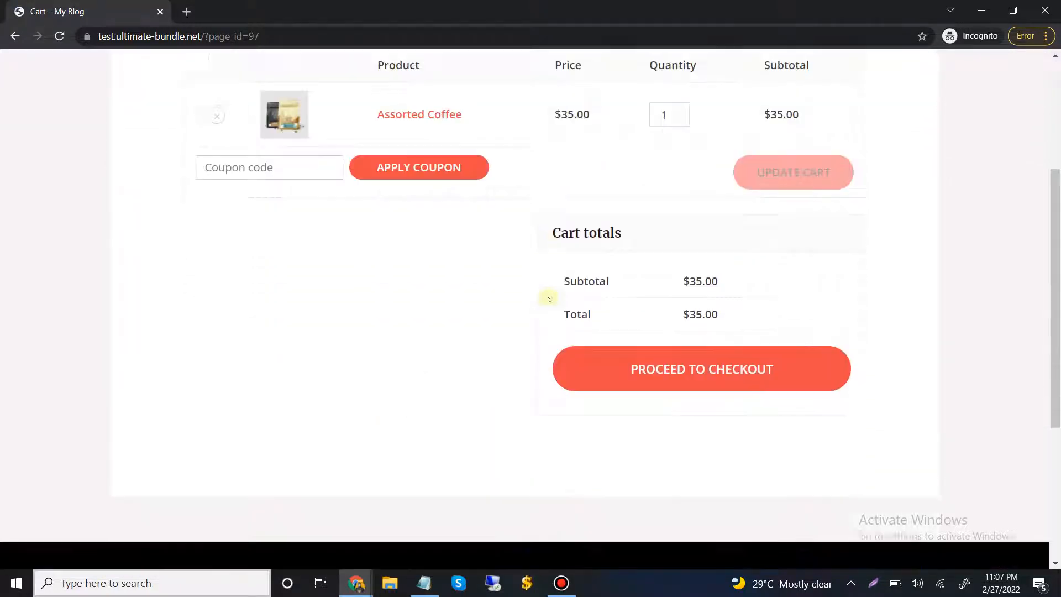
pyautogui.scroll(2, 572, 277)
pyautogui.scroll(1, 573, 276)
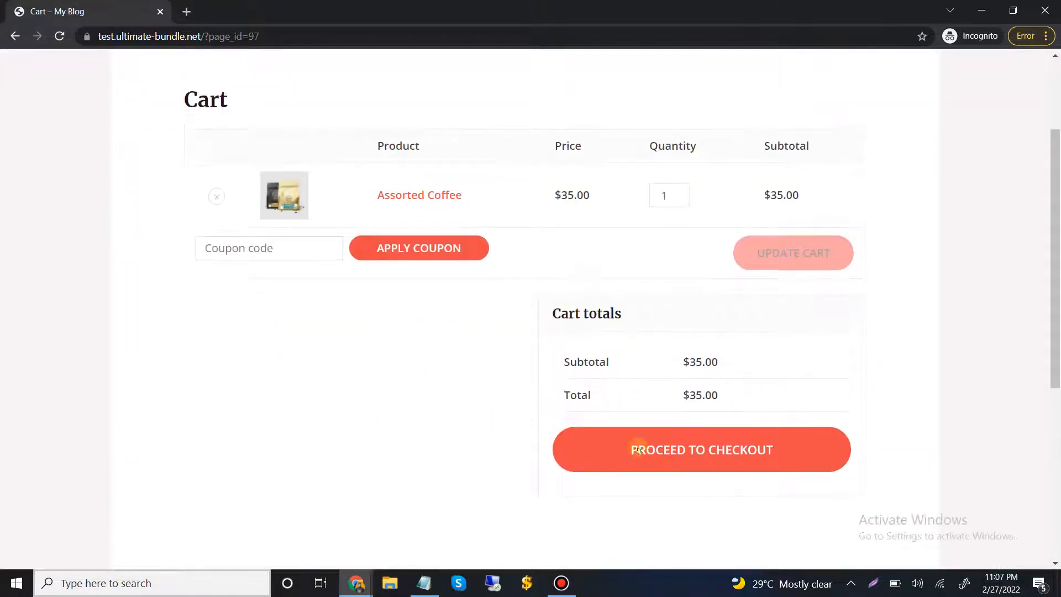
pyautogui.click(737, 452)
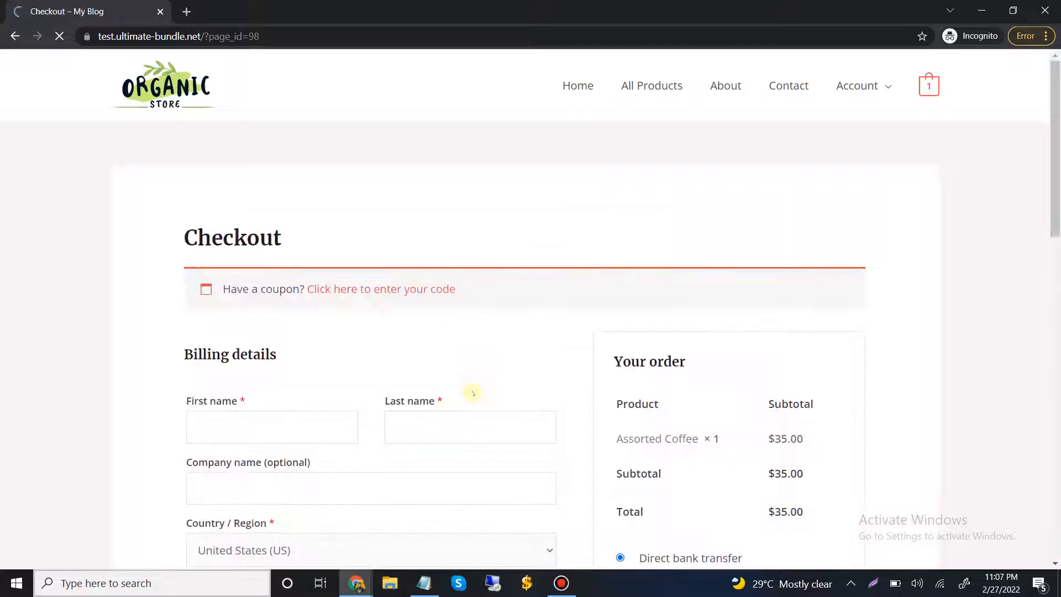
# Examine the checkout form's billing fields, from name and country options down to the contact details and order notes
pyautogui.scroll(-3, 439, 235)
pyautogui.scroll(-2, 448, 235)
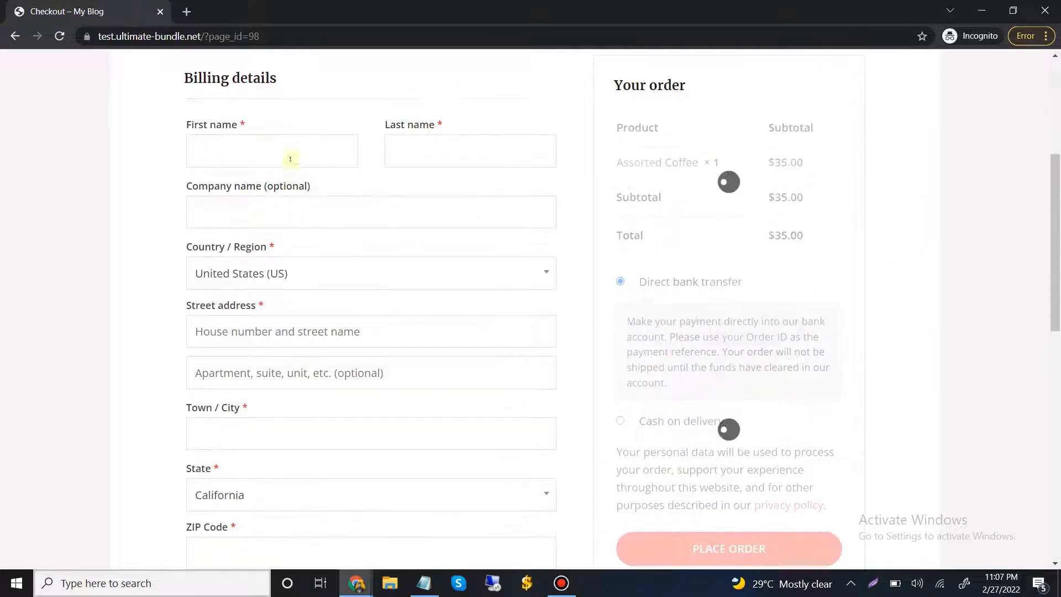
pyautogui.click(187, 149)
pyautogui.click(437, 158)
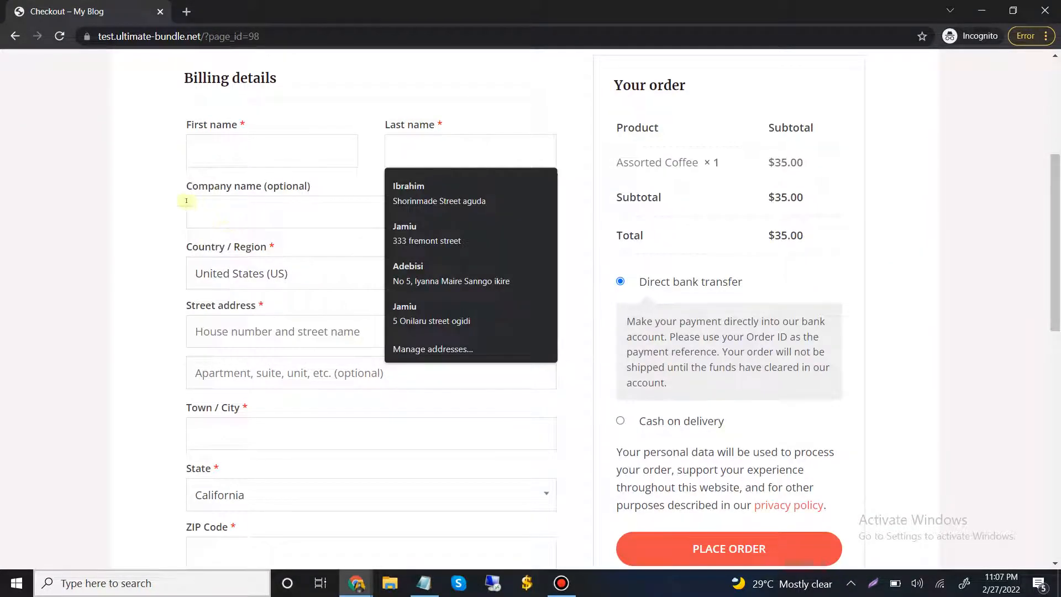
pyautogui.click(139, 195)
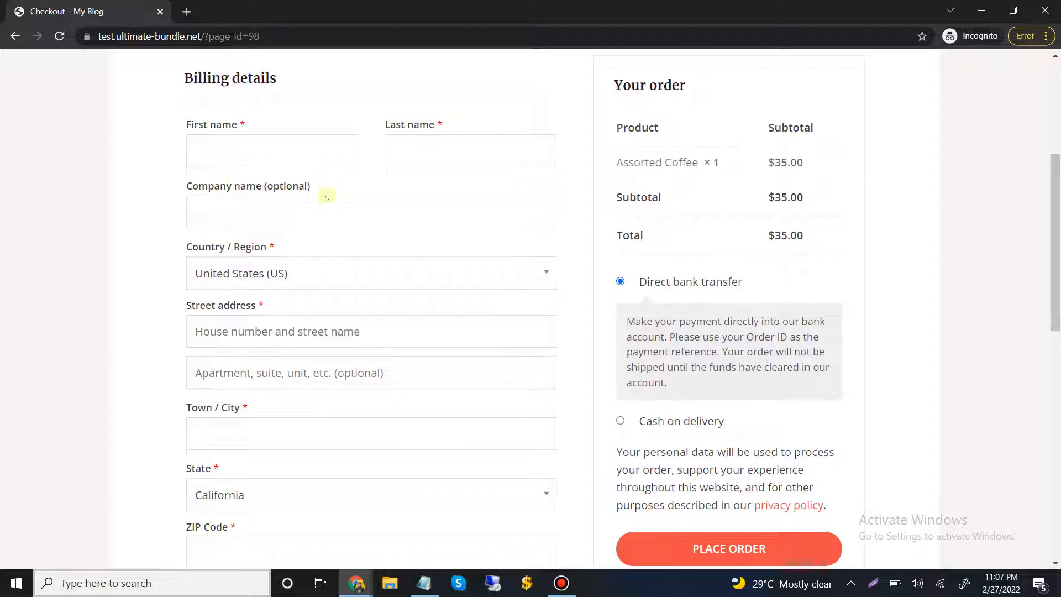
pyautogui.scroll(-1, 242, 204)
pyautogui.click(242, 204)
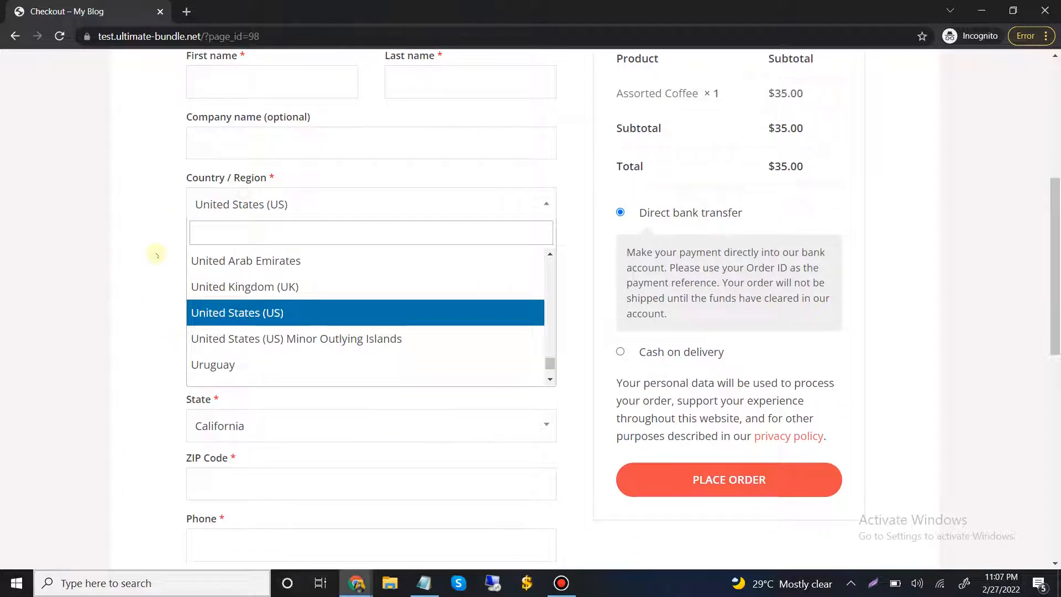
pyautogui.click(154, 253)
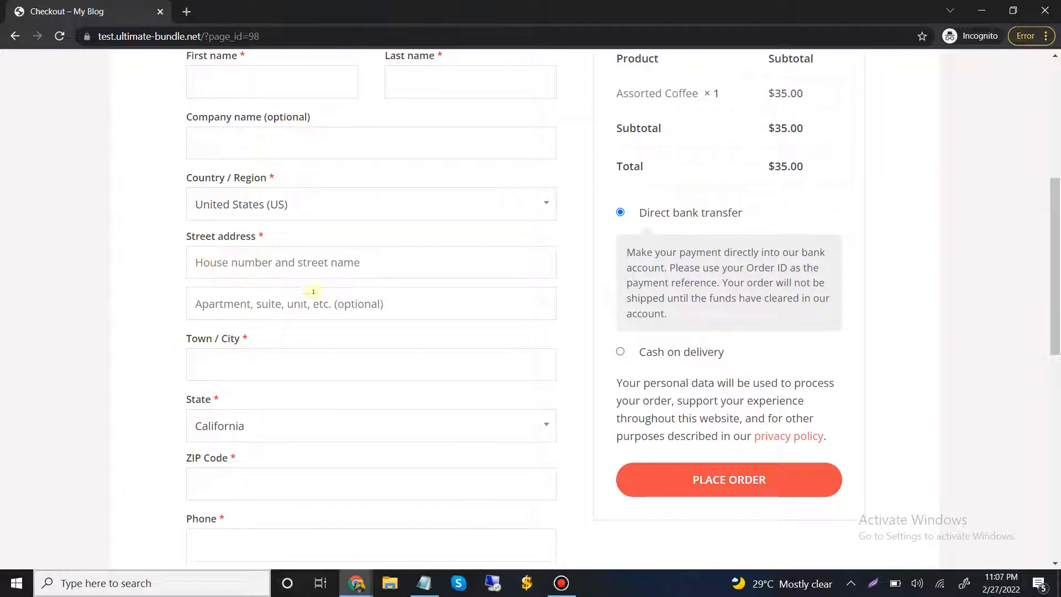
pyautogui.scroll(-4, 197, 348)
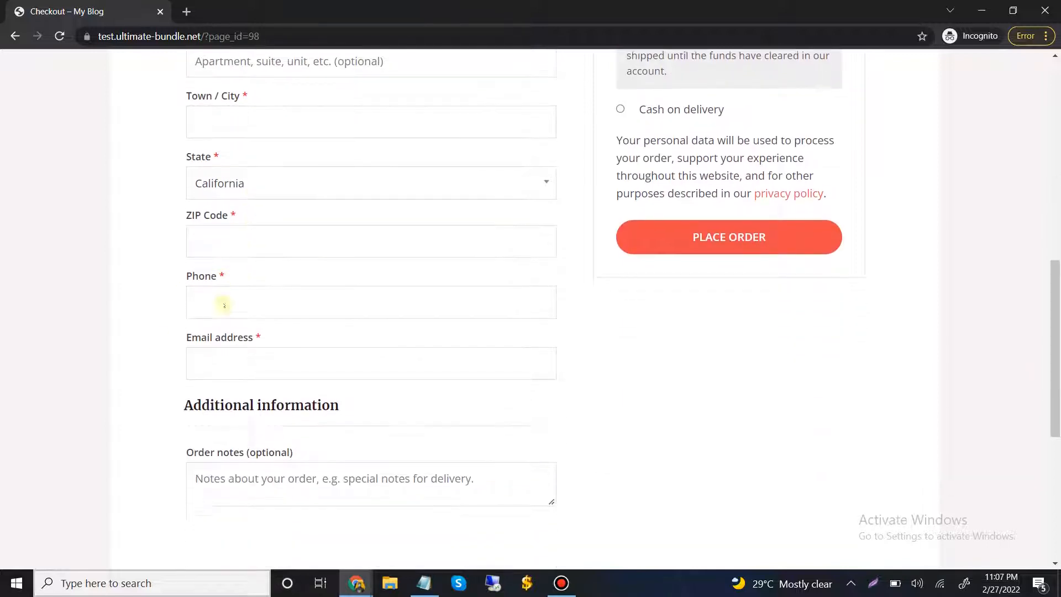
pyautogui.scroll(-2, 230, 327)
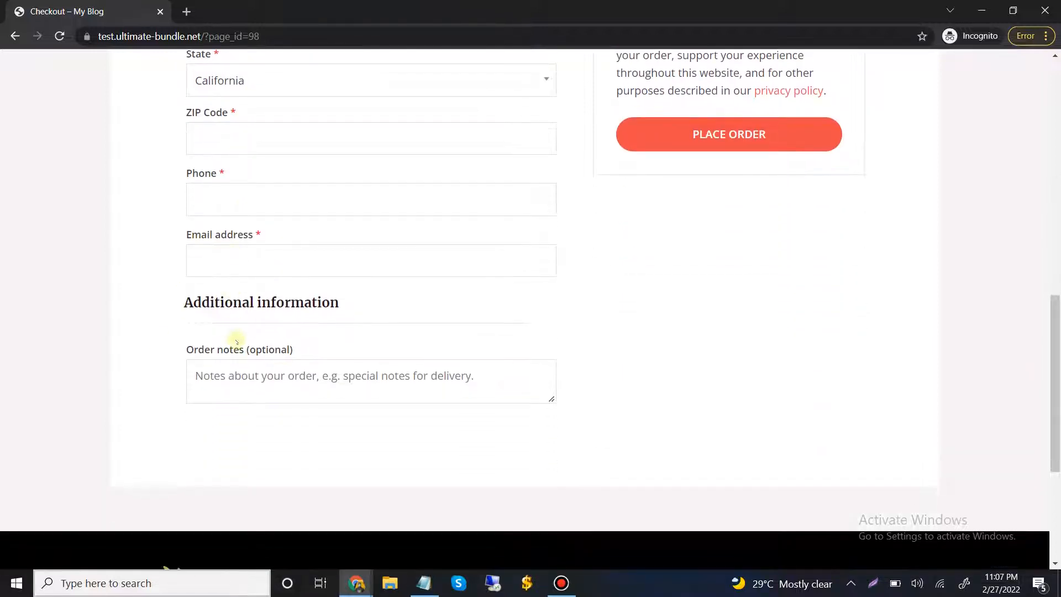
pyautogui.click(241, 376)
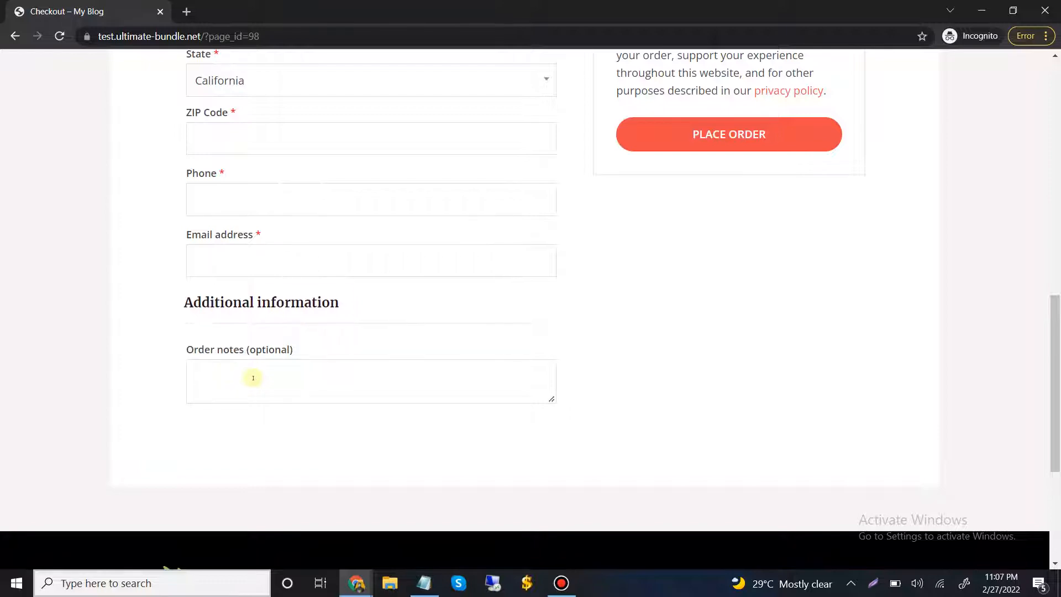
# Preview the Cash on delivery payment option at checkout, and switch back to Direct bank transfer
pyautogui.scroll(8, 744, 251)
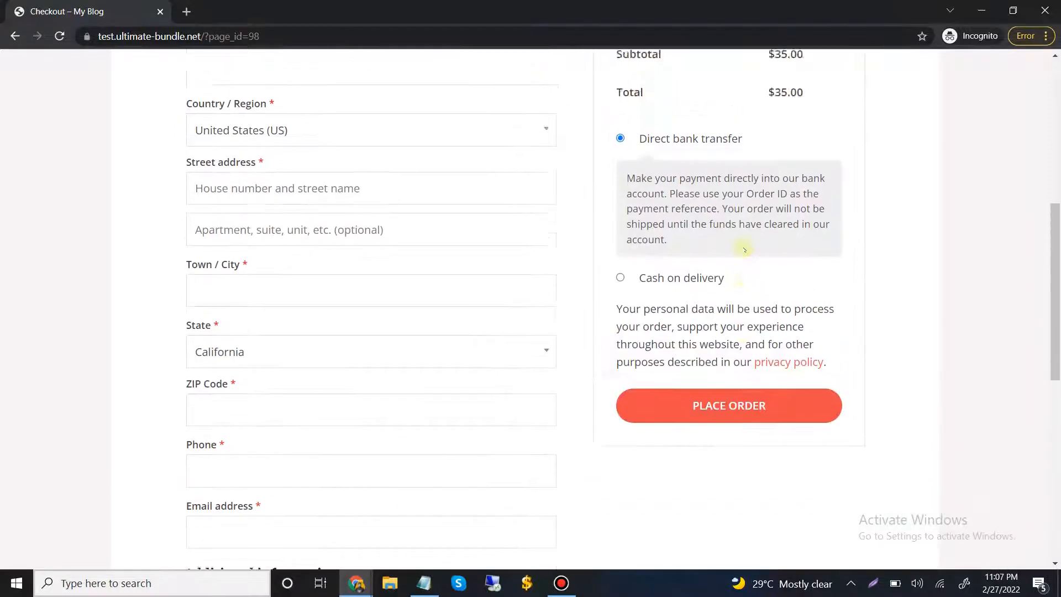
pyautogui.scroll(-3, 744, 250)
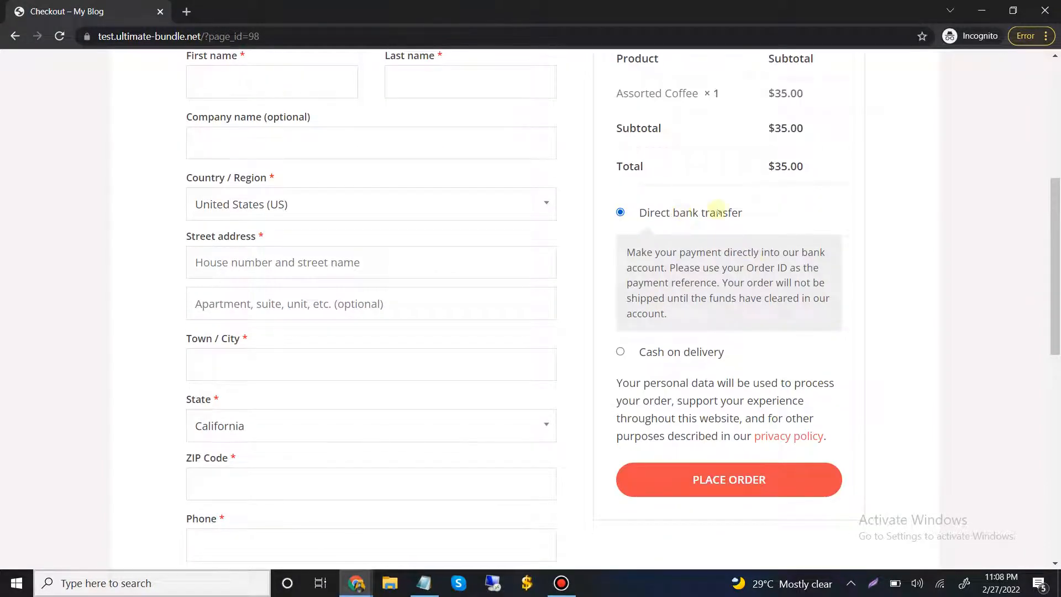
pyautogui.click(667, 358)
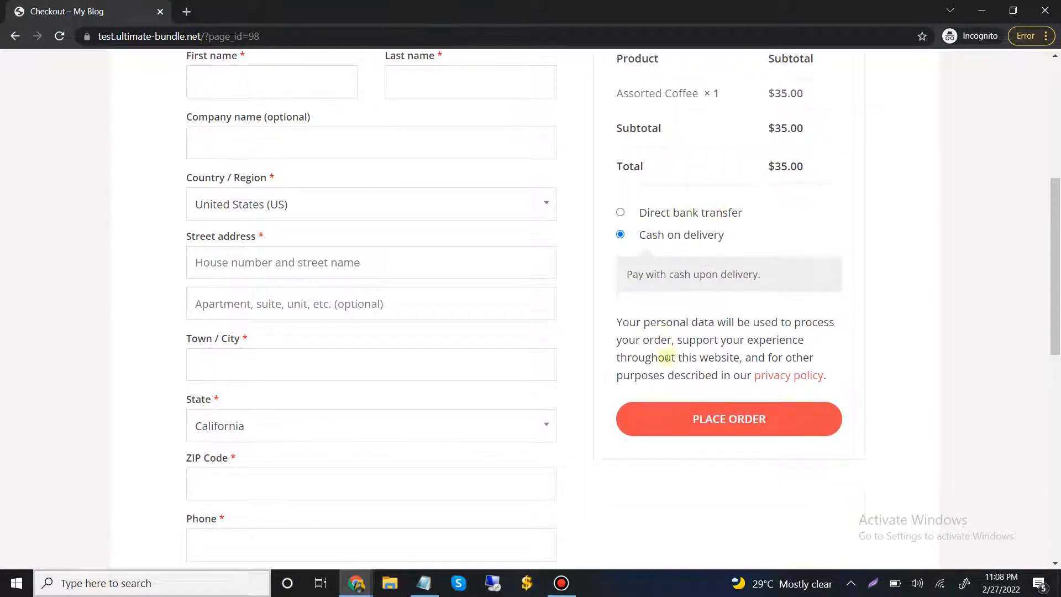
pyautogui.click(668, 213)
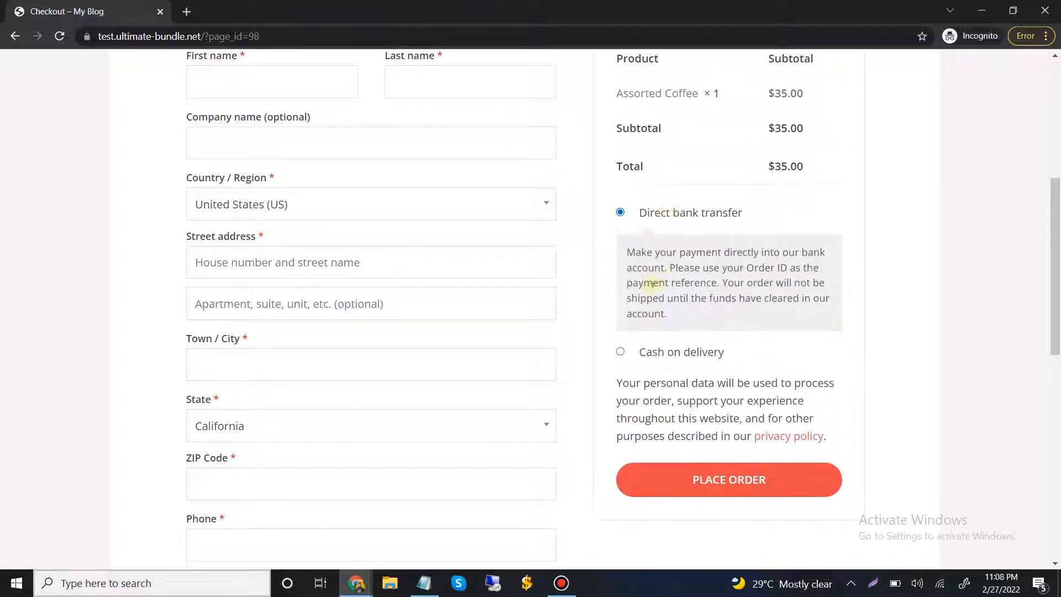
# Try to place the order with the billing details left empty, and check which billing fields are required
pyautogui.click(737, 470)
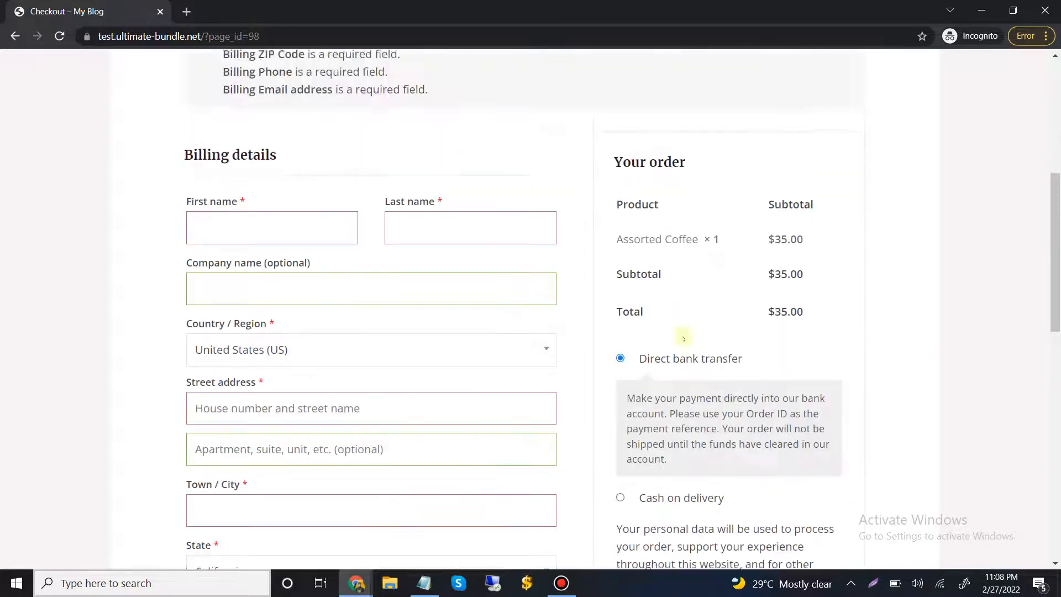
pyautogui.scroll(-6, 761, 415)
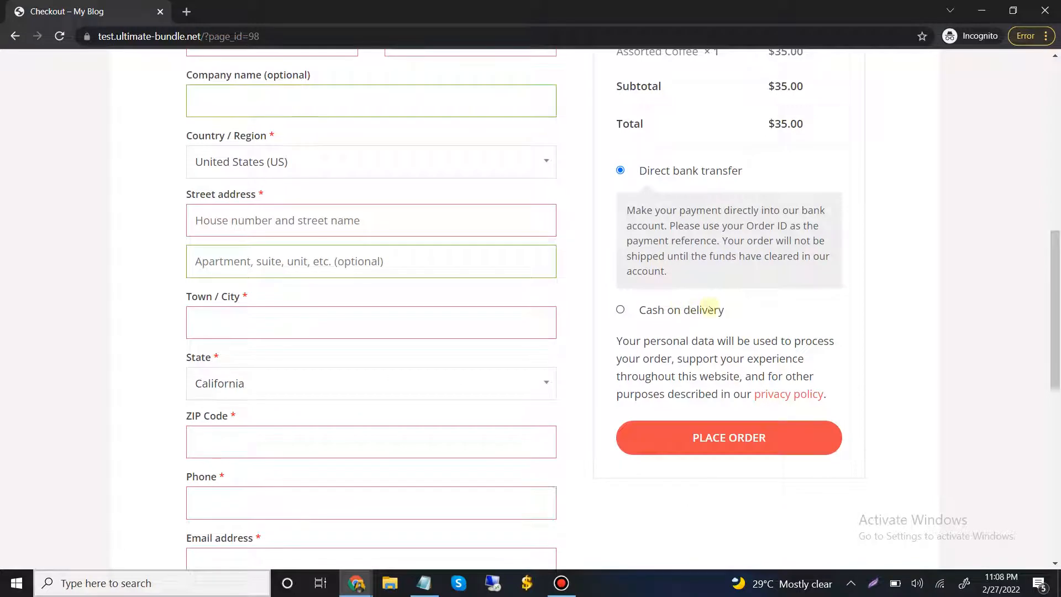
pyautogui.scroll(5, 386, 308)
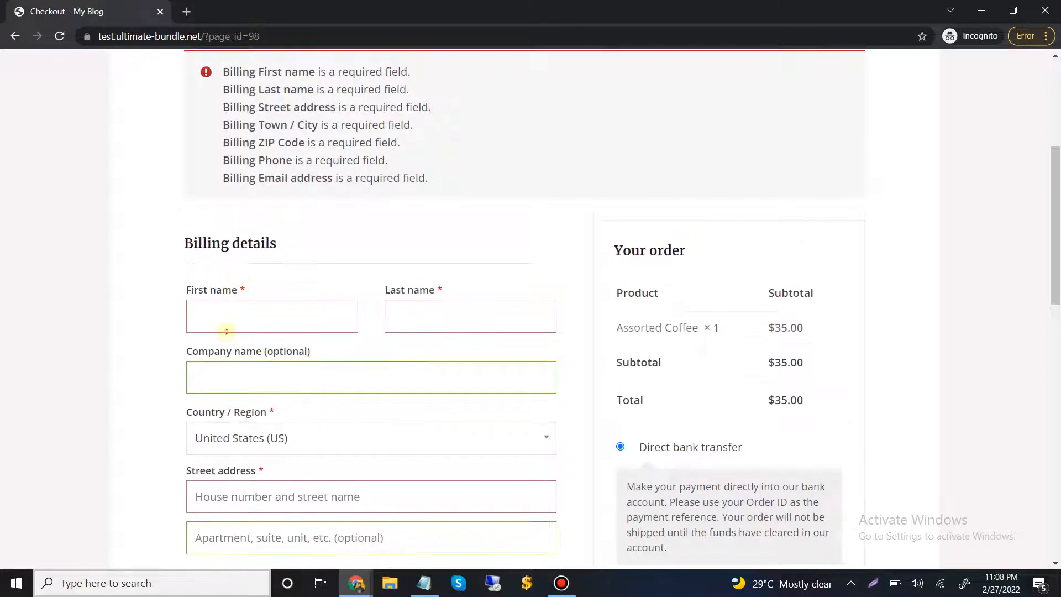
# Fill in the billing details from the saved autofill entry, with Nigeria as the country, and place the order by Direct bank transfer
pyautogui.click(225, 318)
pyautogui.click(230, 361)
pyautogui.scroll(-10, 161, 332)
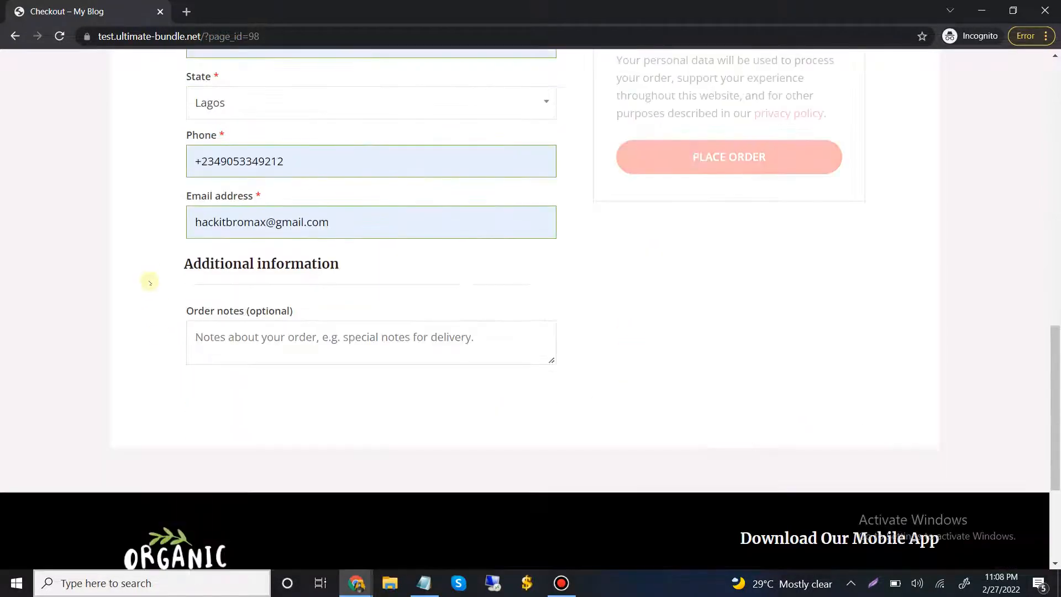
pyautogui.scroll(4, 386, 298)
pyautogui.click(711, 362)
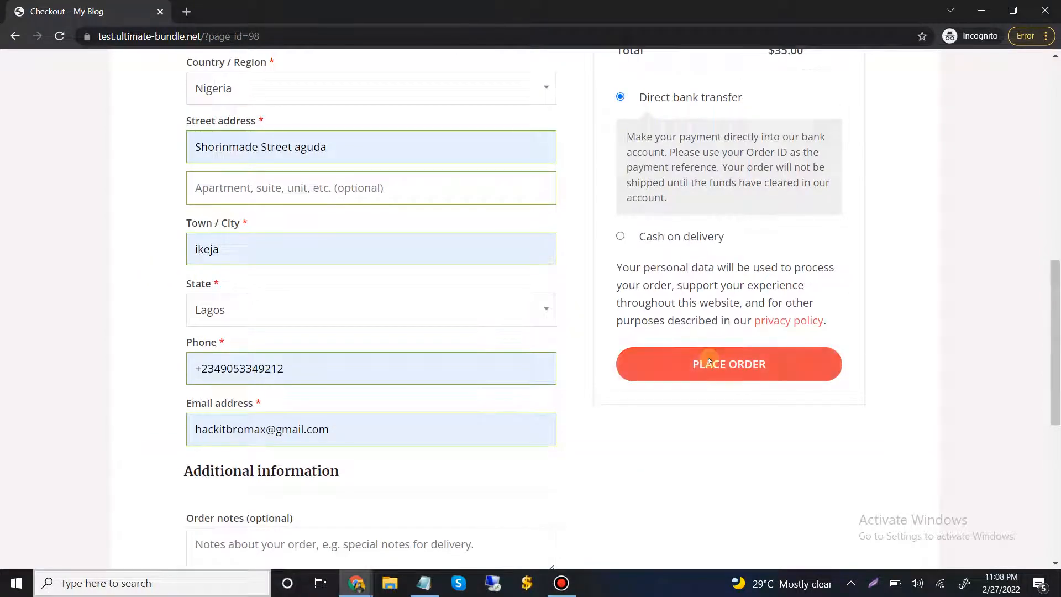
pyautogui.scroll(4, 677, 274)
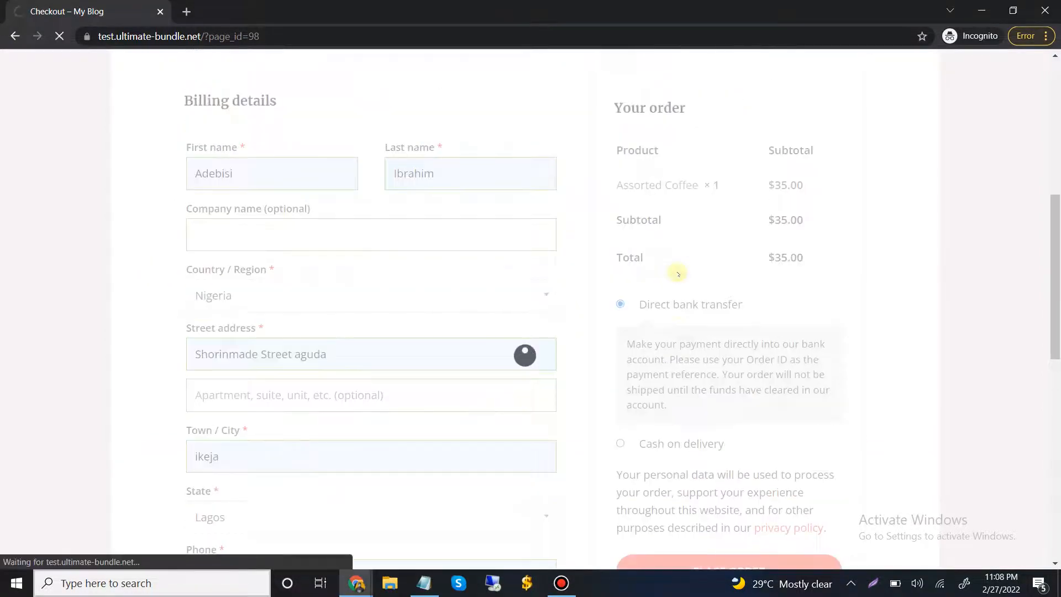
# Review the order confirmation page, including the order summary, product, payment method and total
pyautogui.scroll(-2, 637, 256)
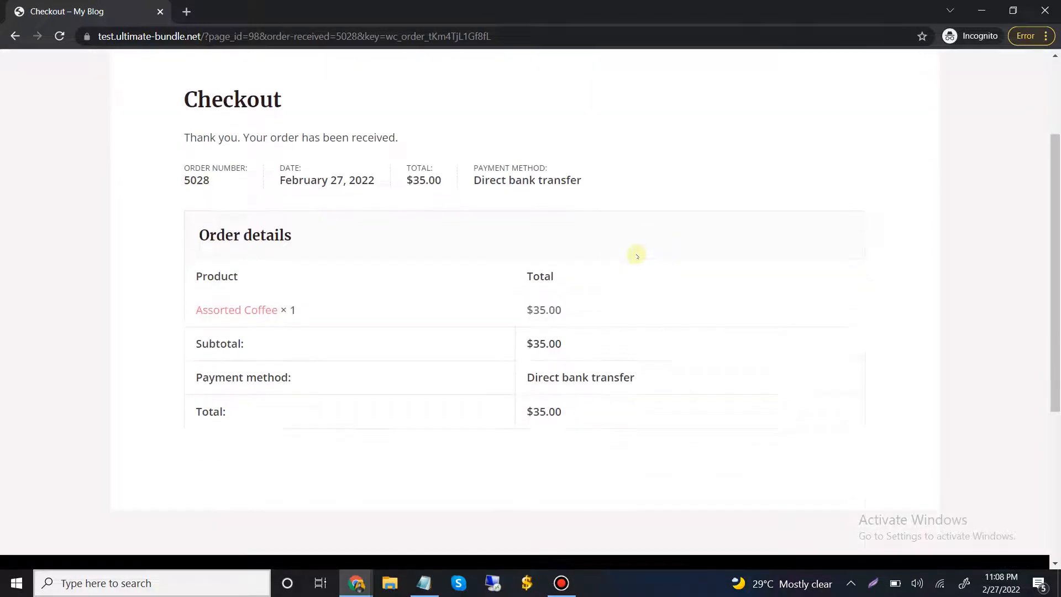
pyautogui.scroll(-2, 636, 256)
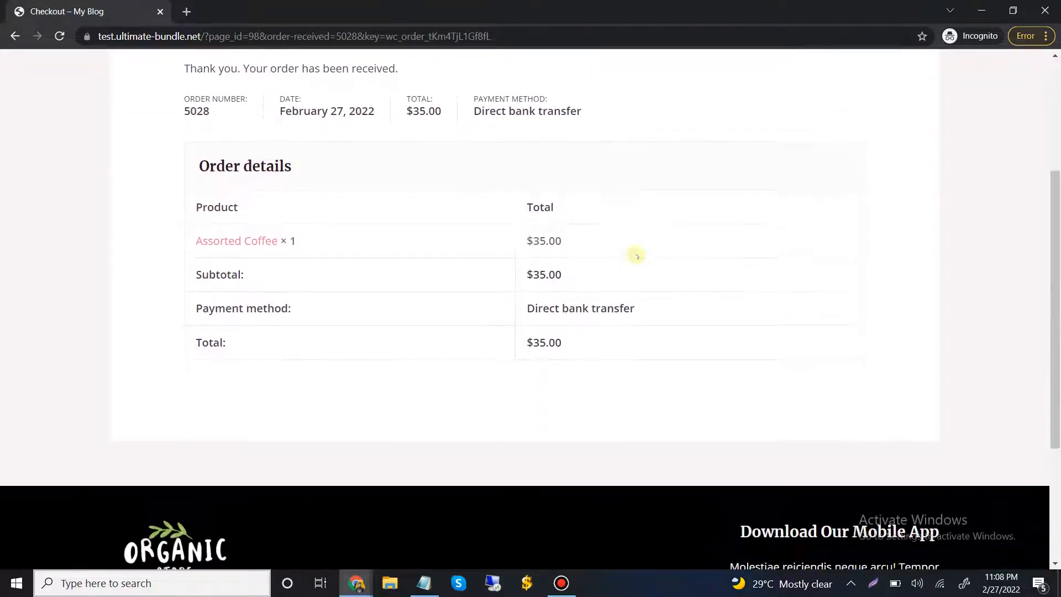
pyautogui.scroll(3, 635, 254)
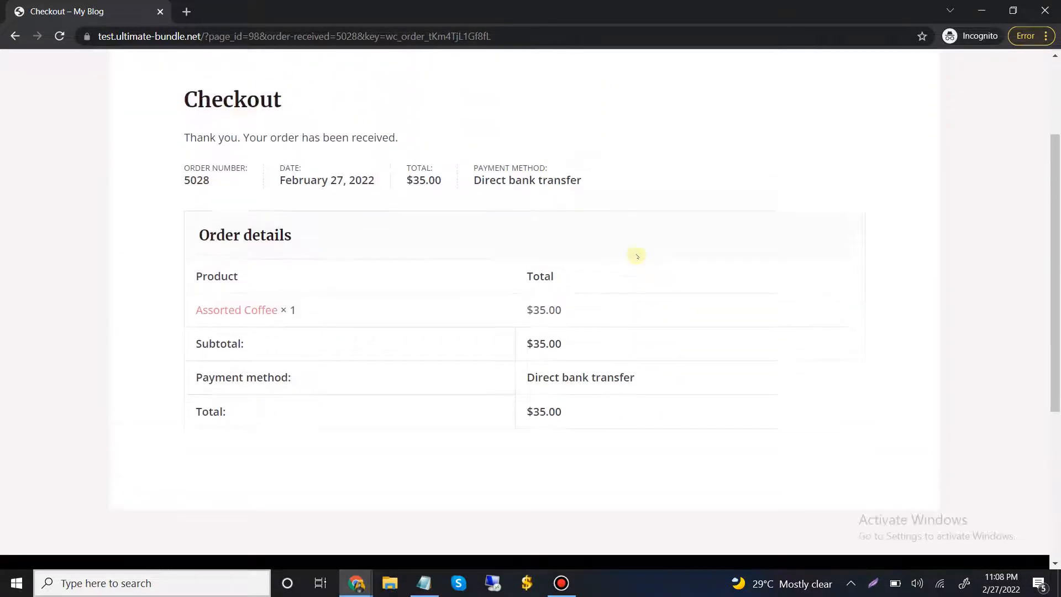
pyautogui.scroll(-2, 318, 194)
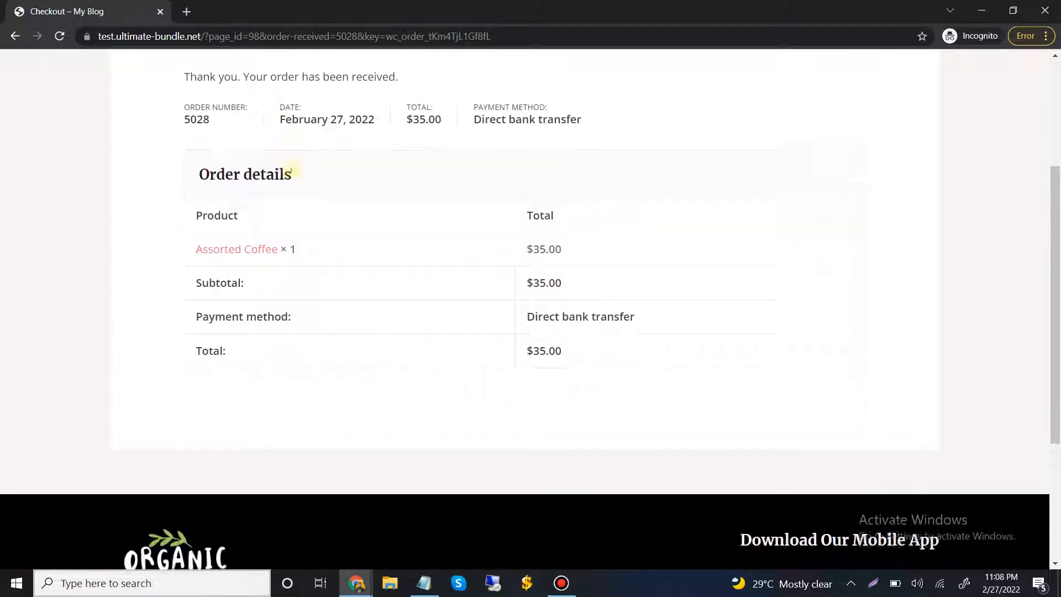
pyautogui.scroll(5, 294, 171)
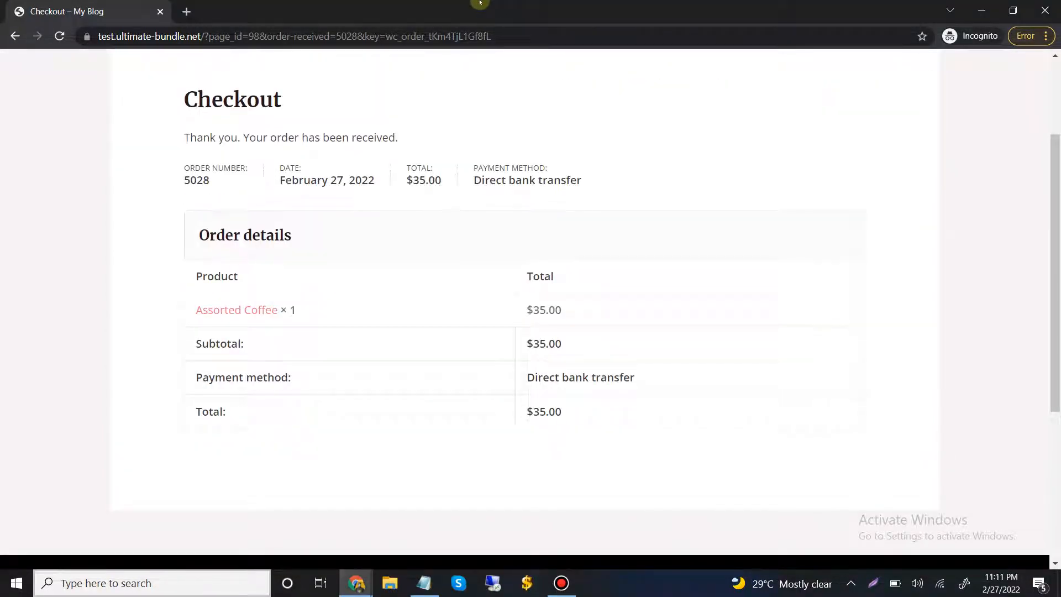
pyautogui.moveTo(481, 3)
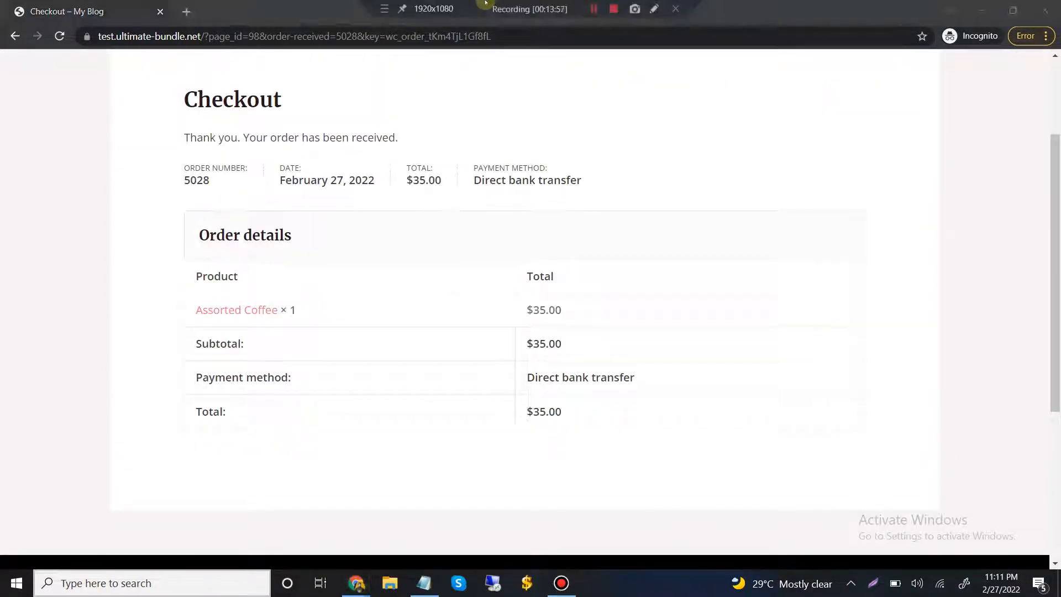